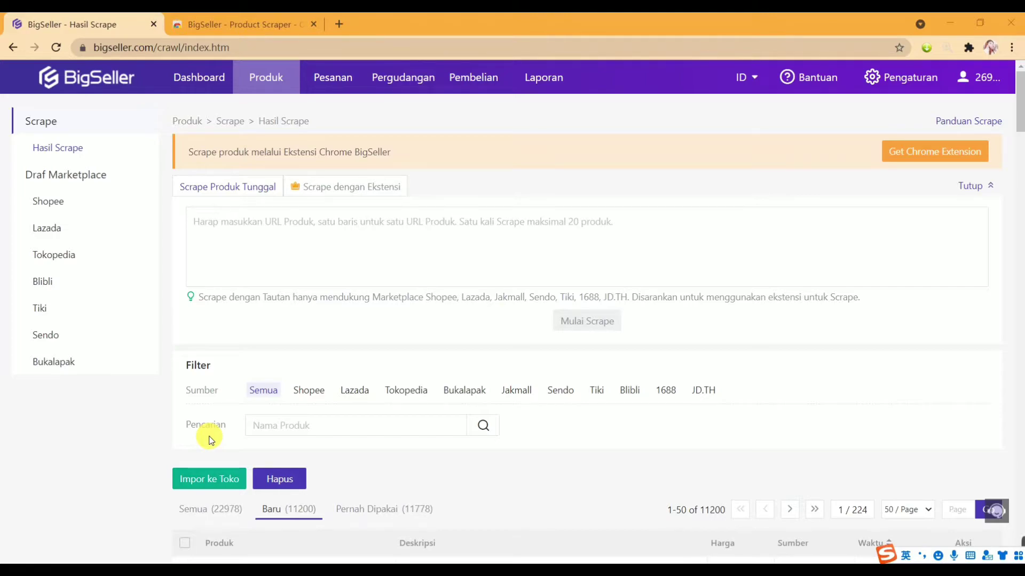
- Review the scrape guide's four stages, from Install Ekstensi through Upload Produk, and close the guide
click(244, 230)
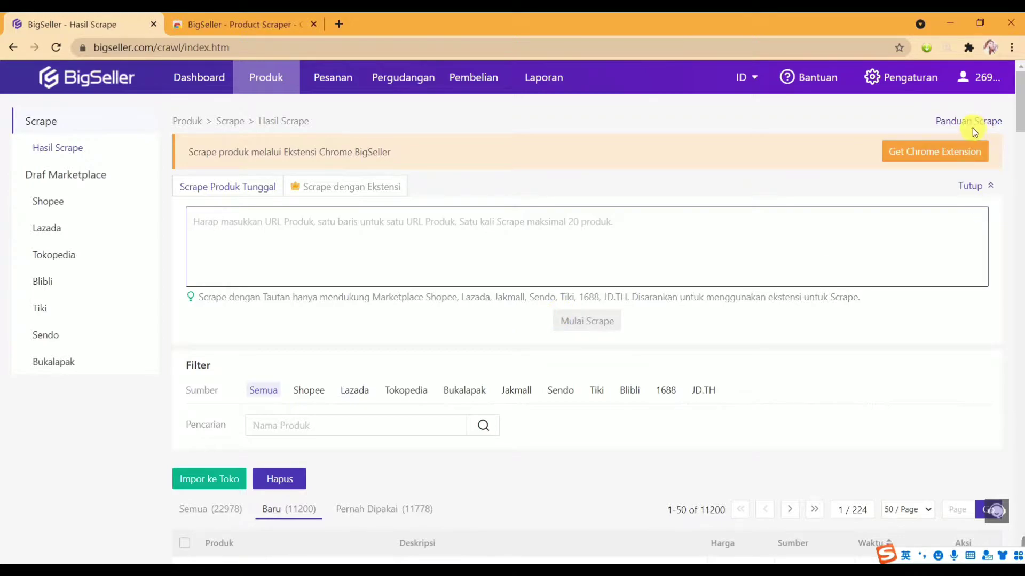
click(940, 127)
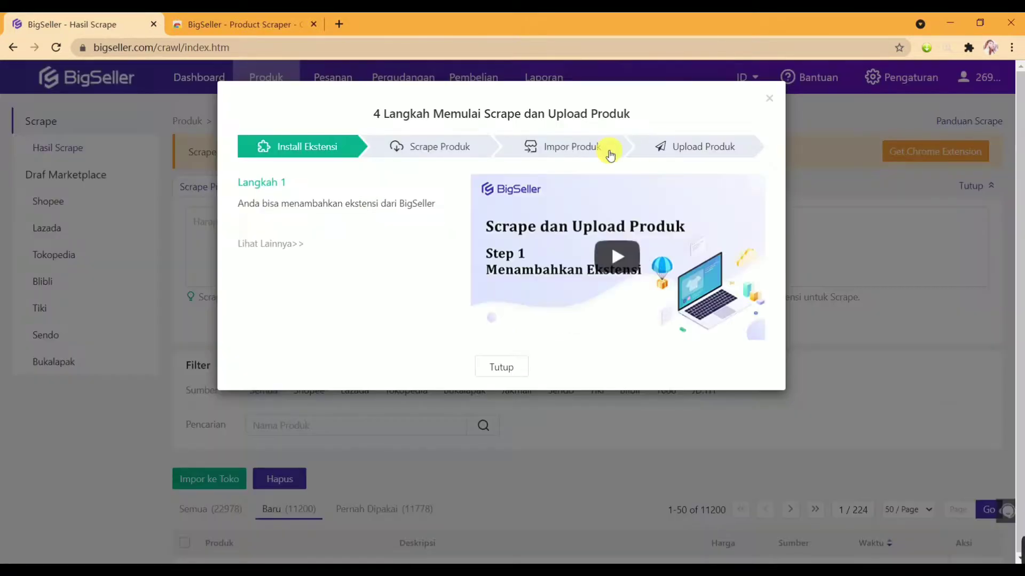
click(426, 148)
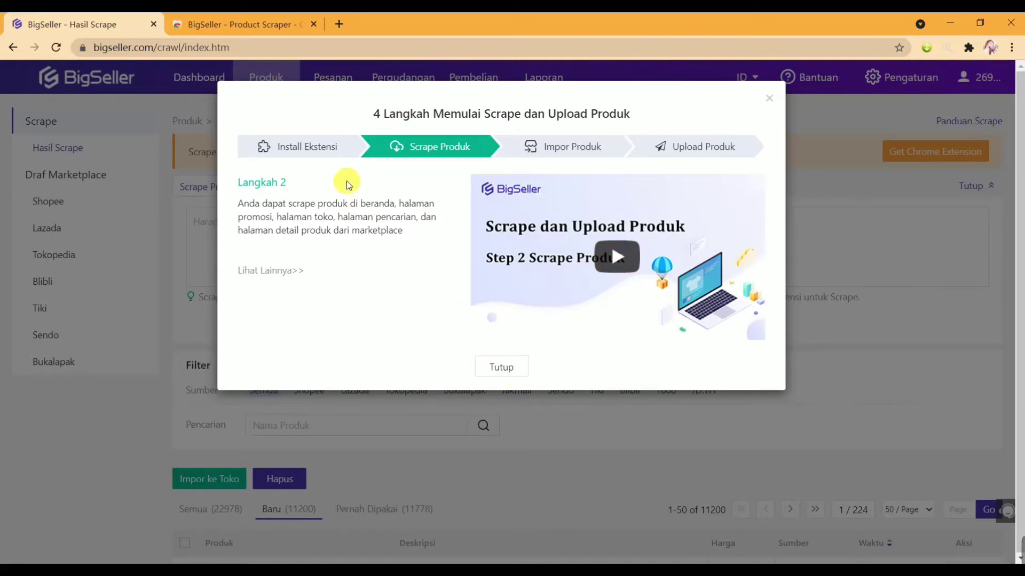
click(326, 155)
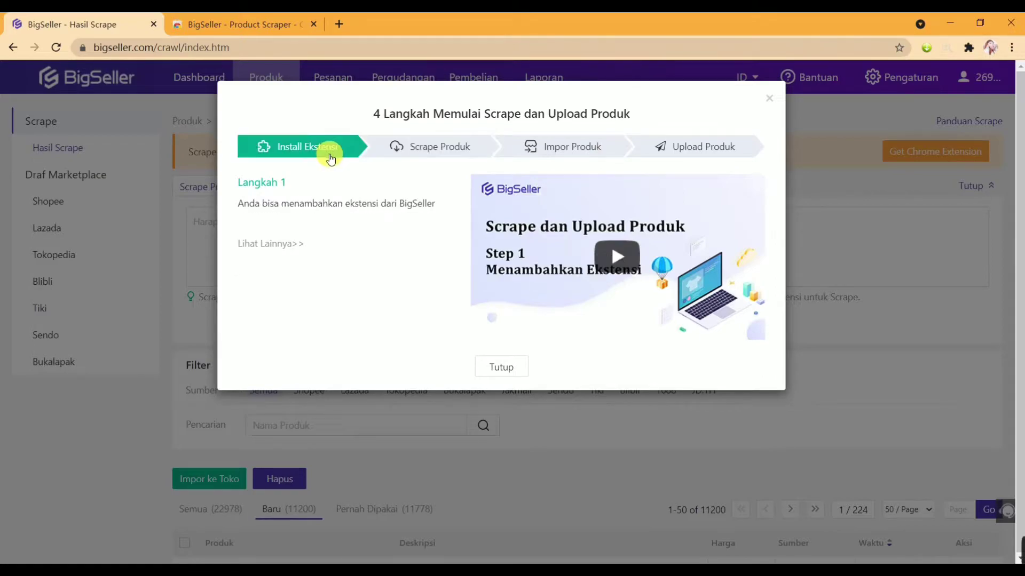
click(457, 153)
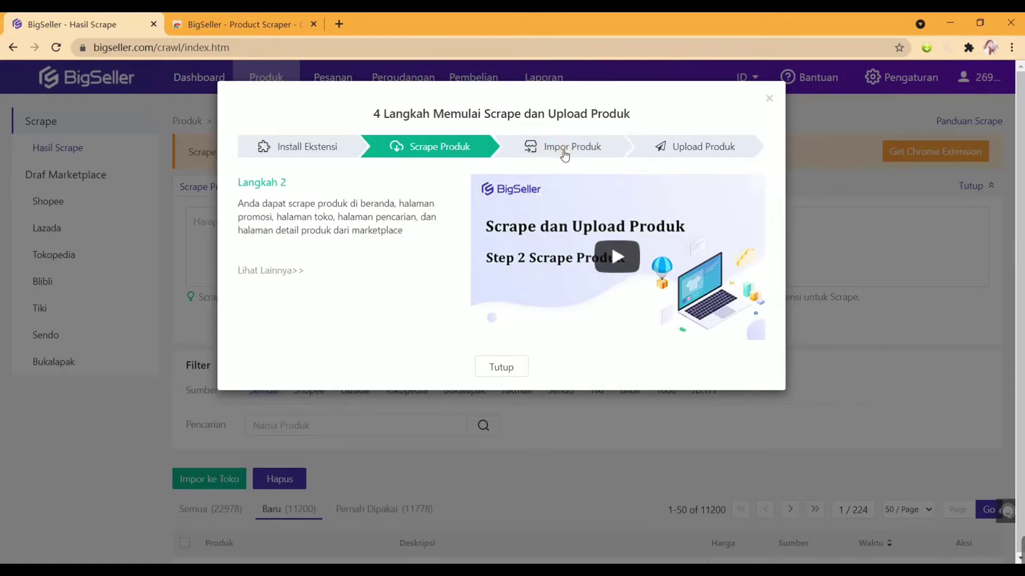
click(620, 154)
click(703, 151)
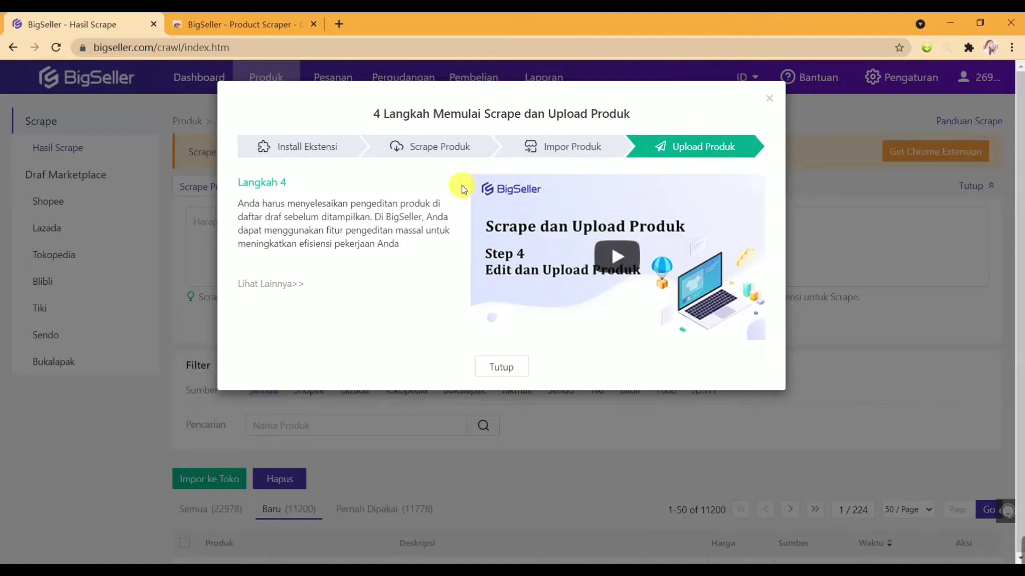
click(501, 367)
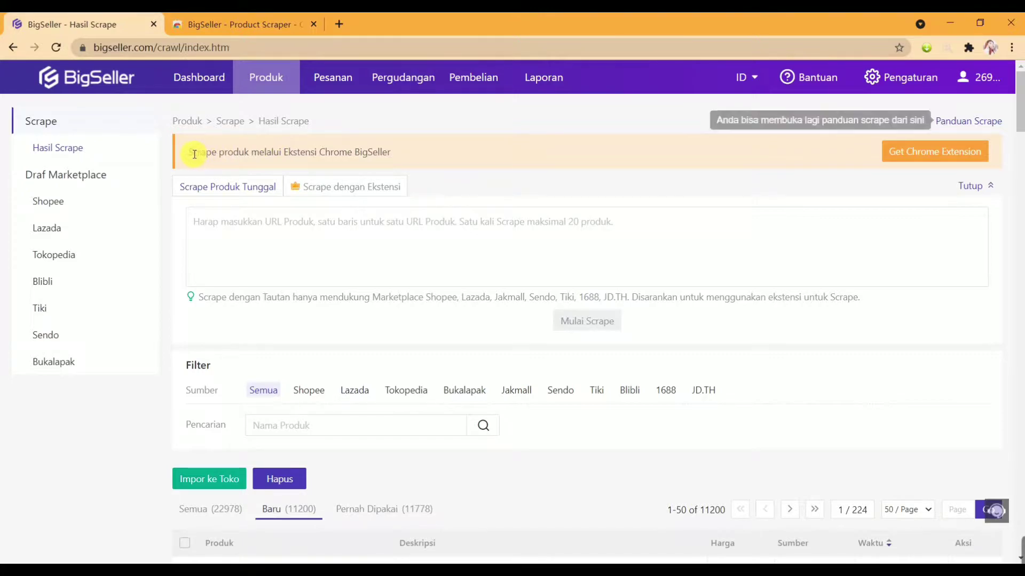
- Install the BigSeller - Product Scraper extension from the Chrome Web Store and dismiss its notification
drag(192, 153, 398, 160)
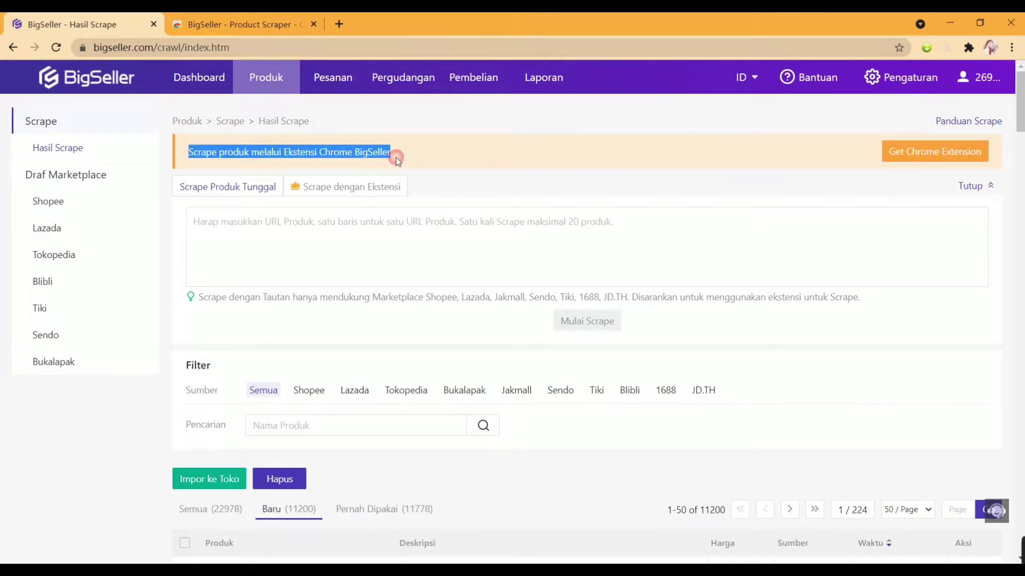
click(943, 155)
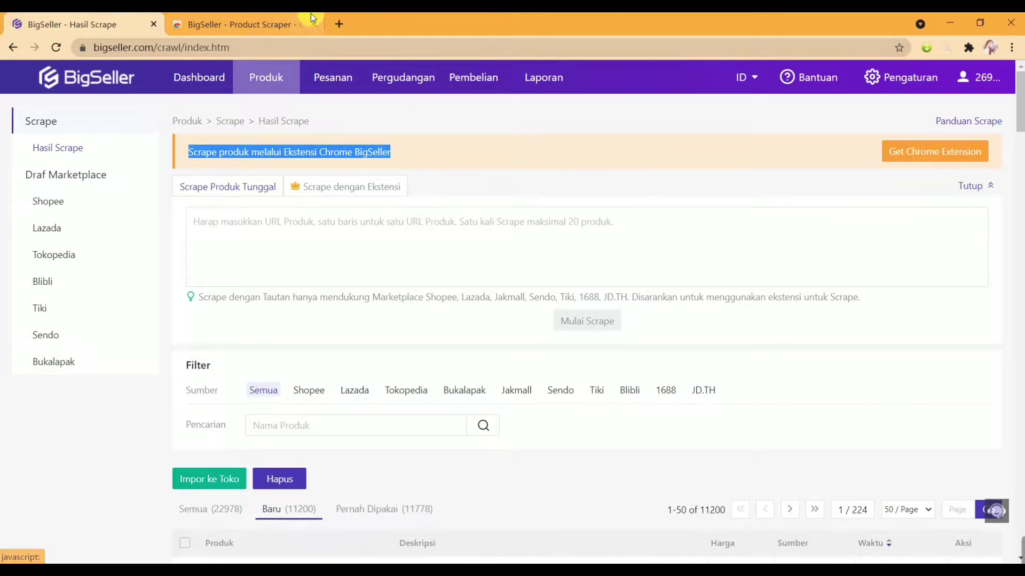
click(267, 21)
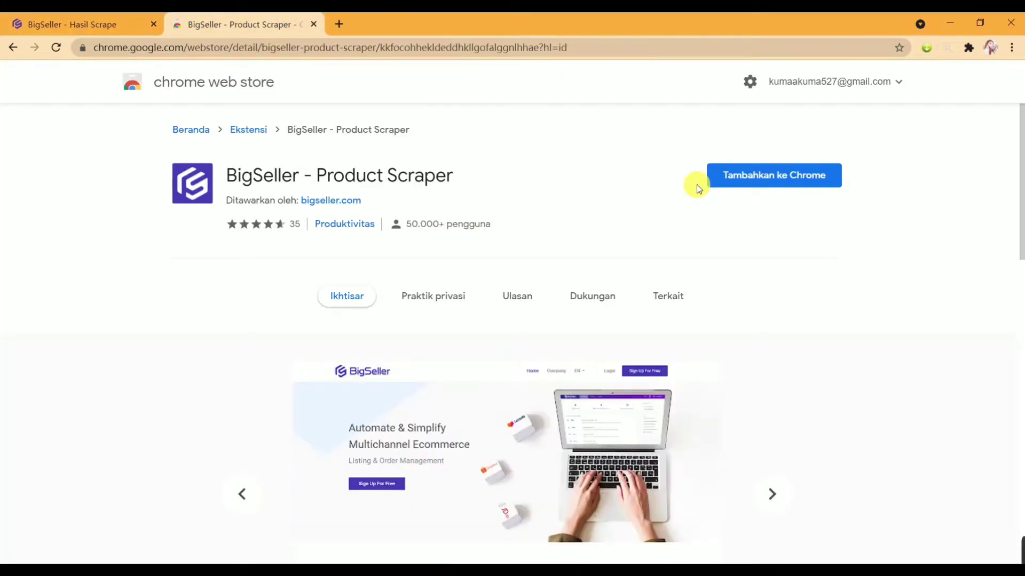
click(751, 183)
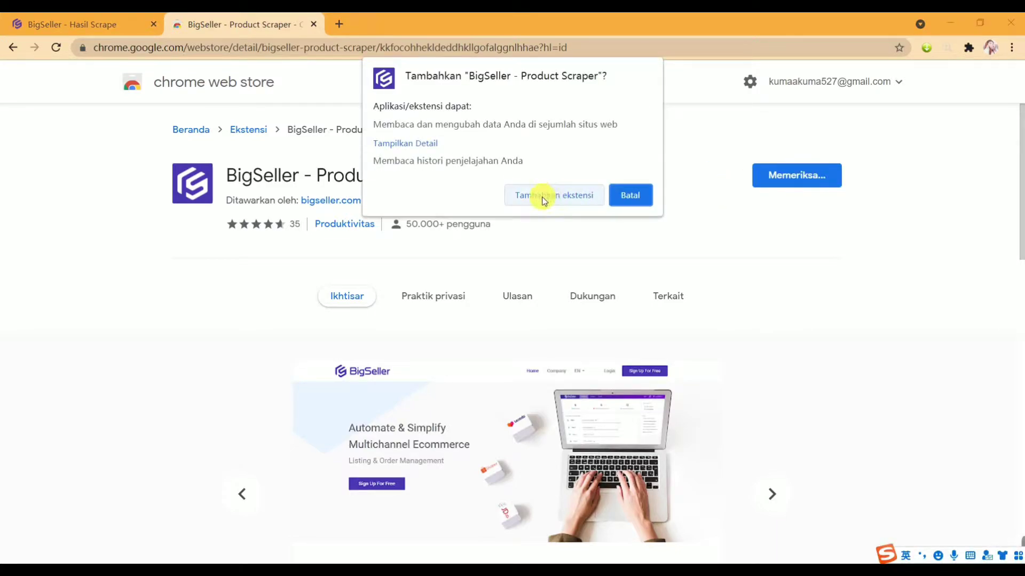
click(541, 198)
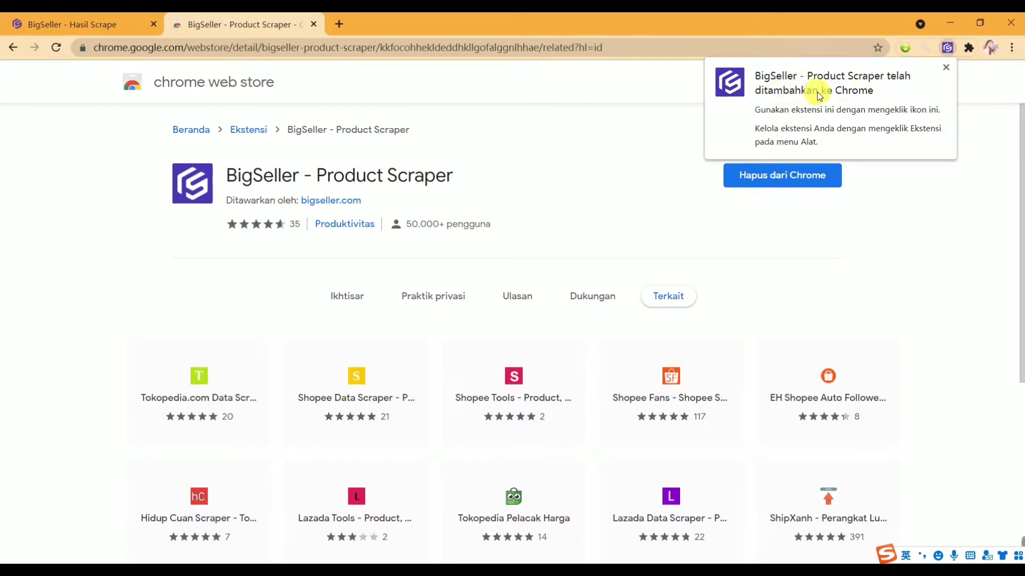
click(946, 68)
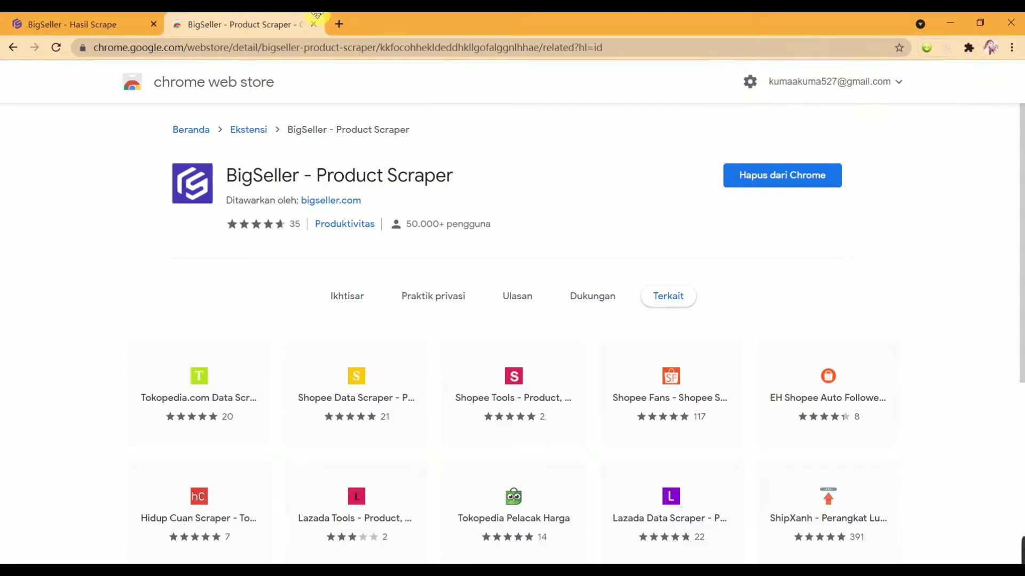
- Go to the Lazada Indonesia marketplace site at lazada.co.id
click(375, 52)
text(la)
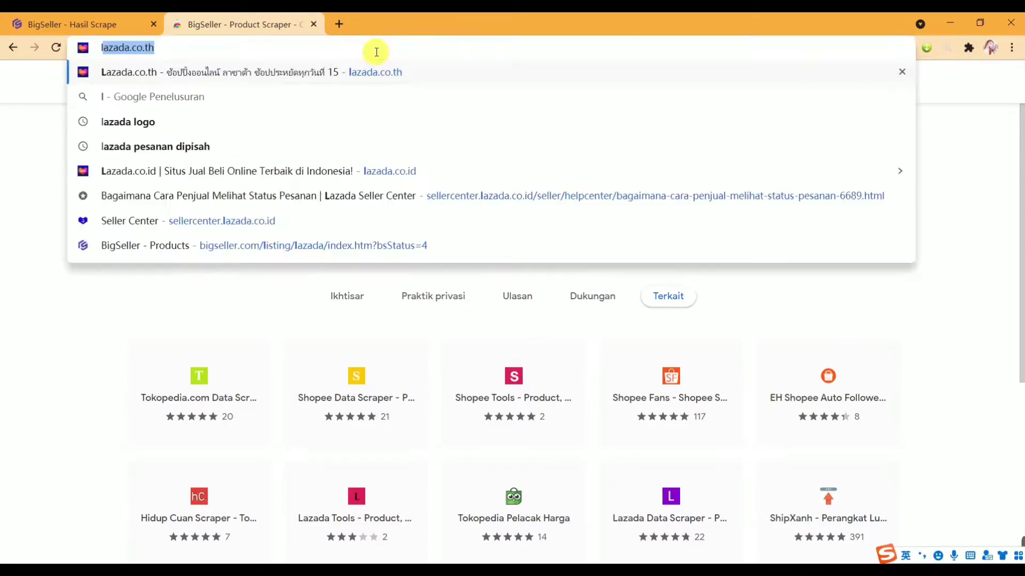
text(zada)
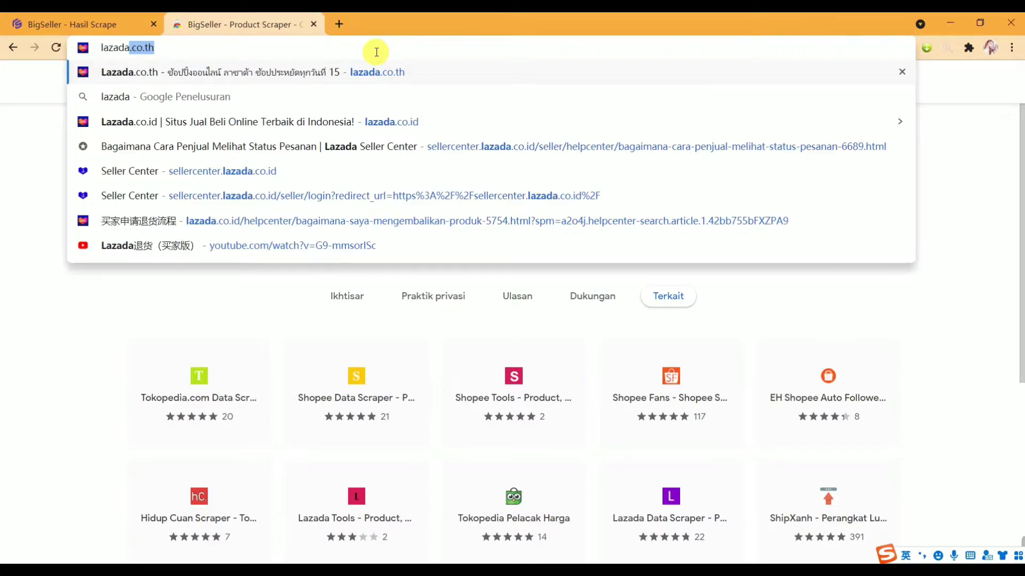
text(.co.i)
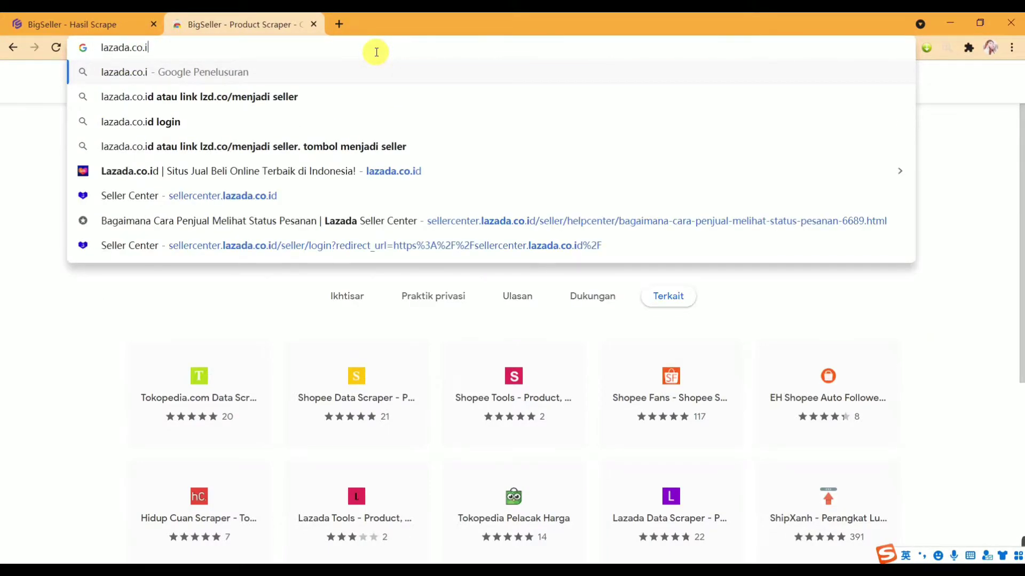
text(d)
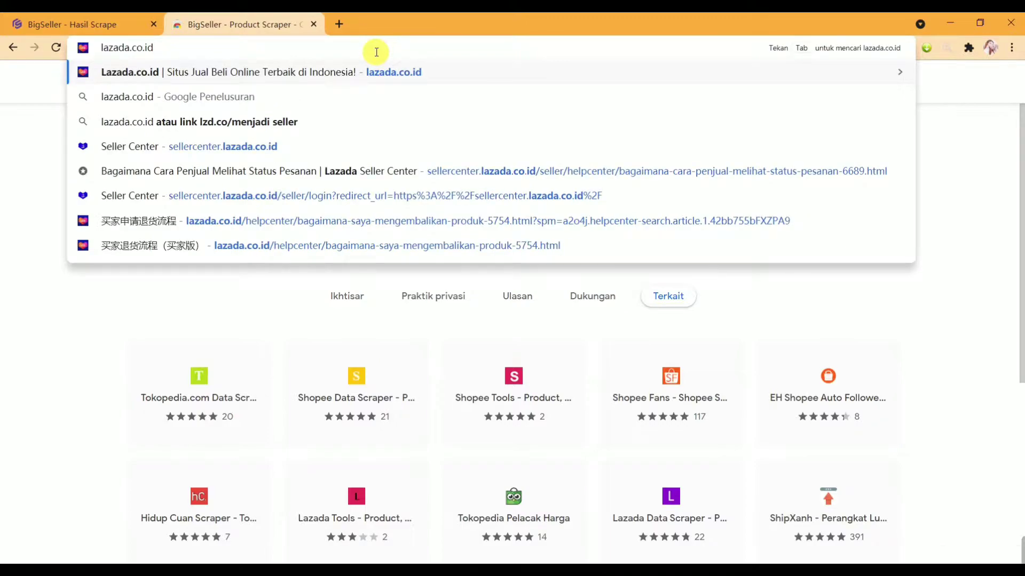
key(Return)
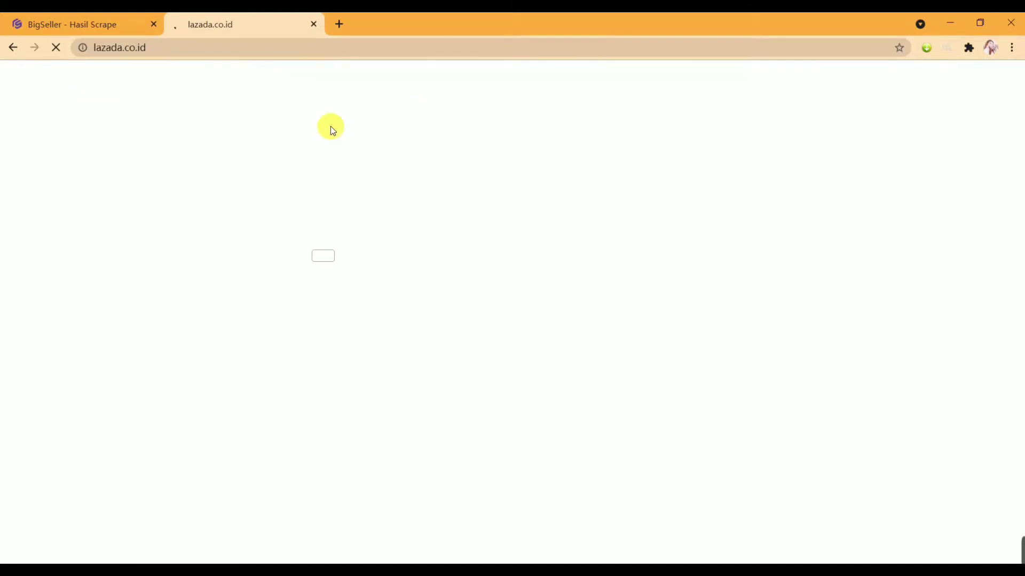
click(349, 414)
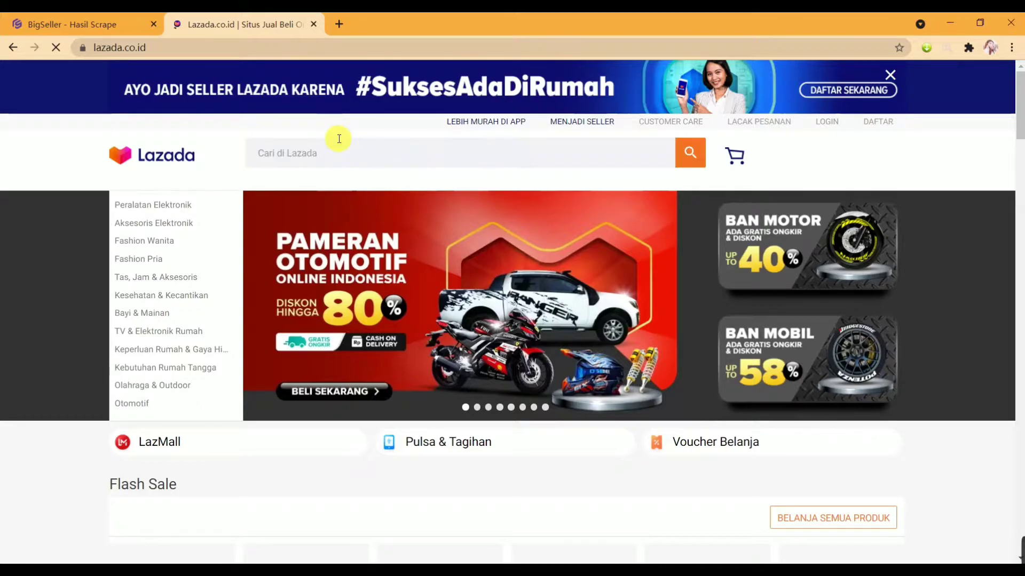
- Search Lazada for "tas wanita"
click(339, 148)
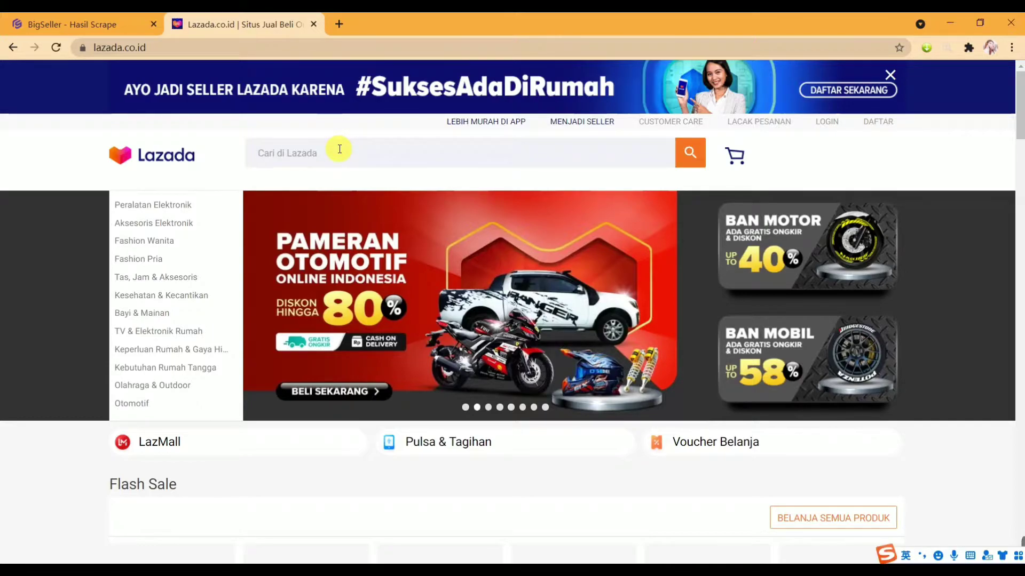
text(b)
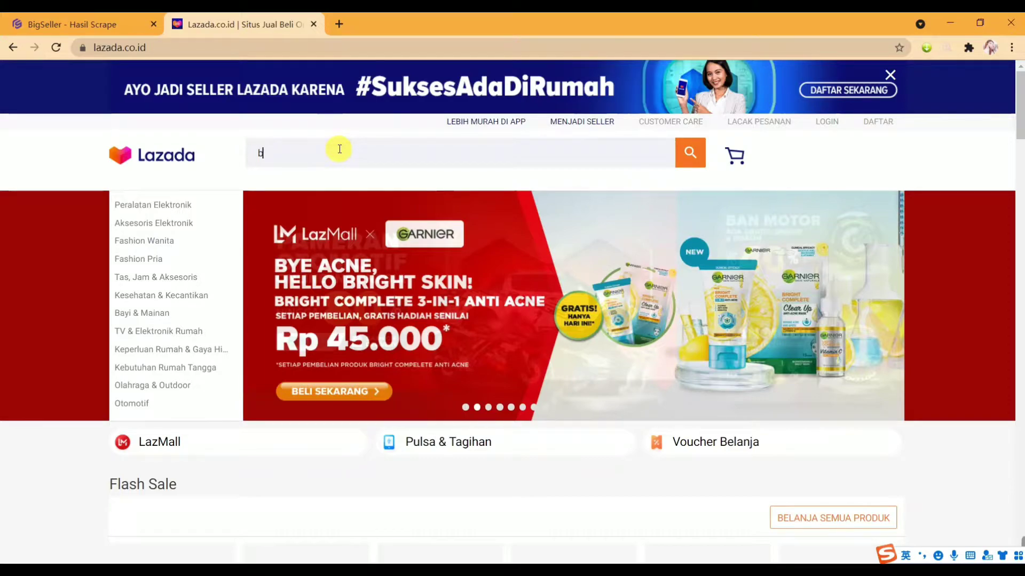
text(a)
text(as)
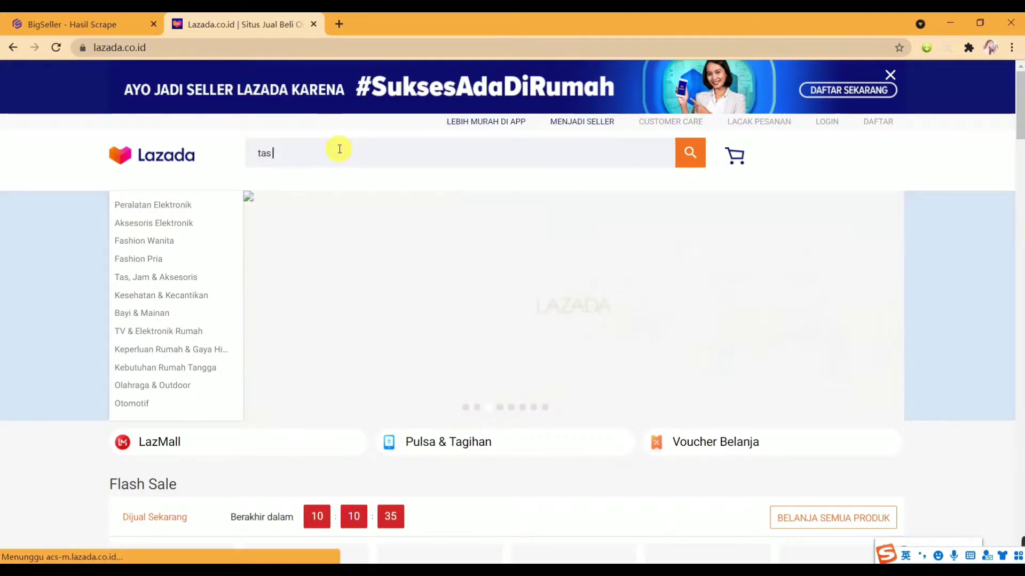
text( wanita)
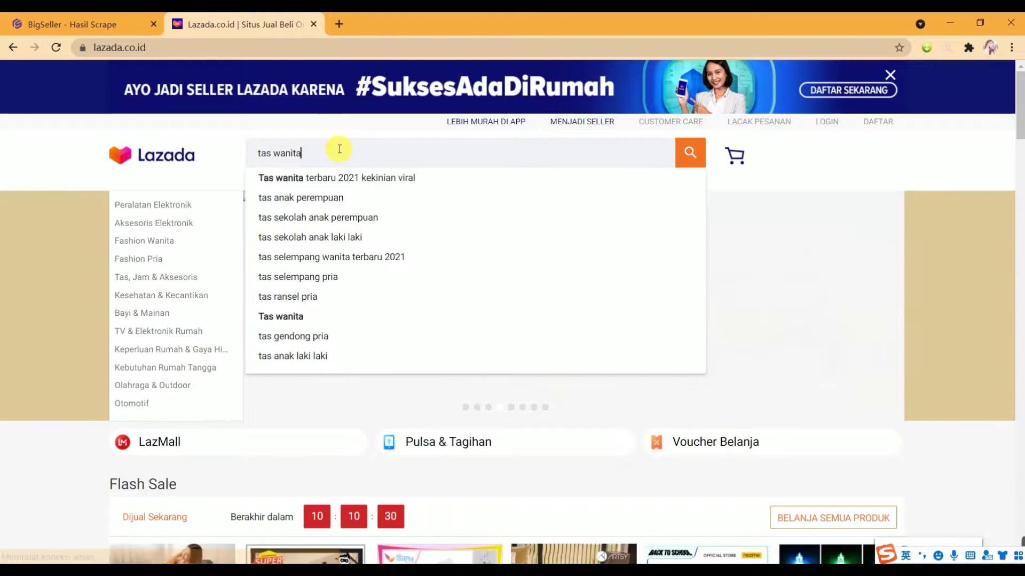
key(Return)
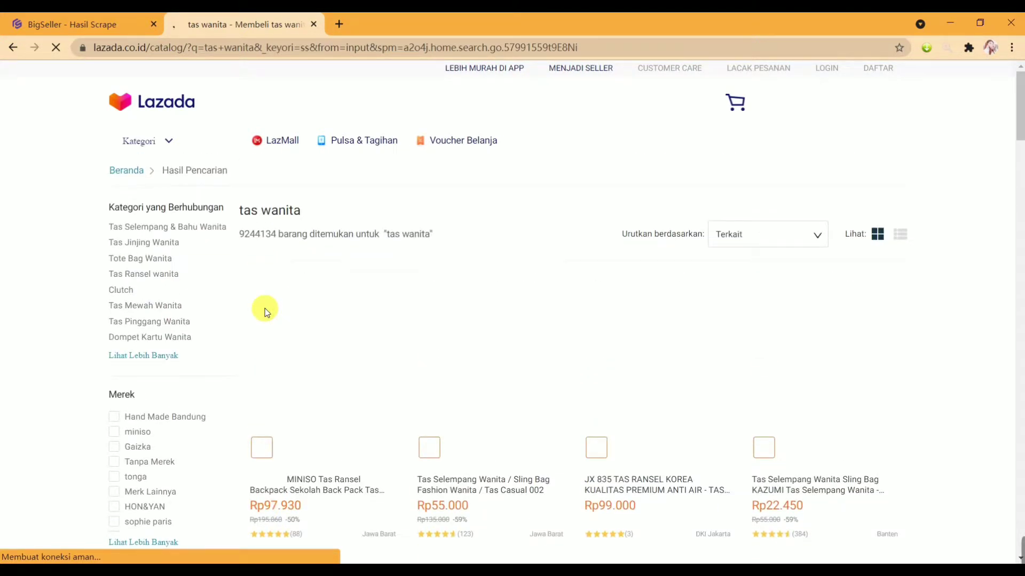
- Scrape the first four products in the "tas wanita" results to BigSeller
scroll(408, 326, down, 5)
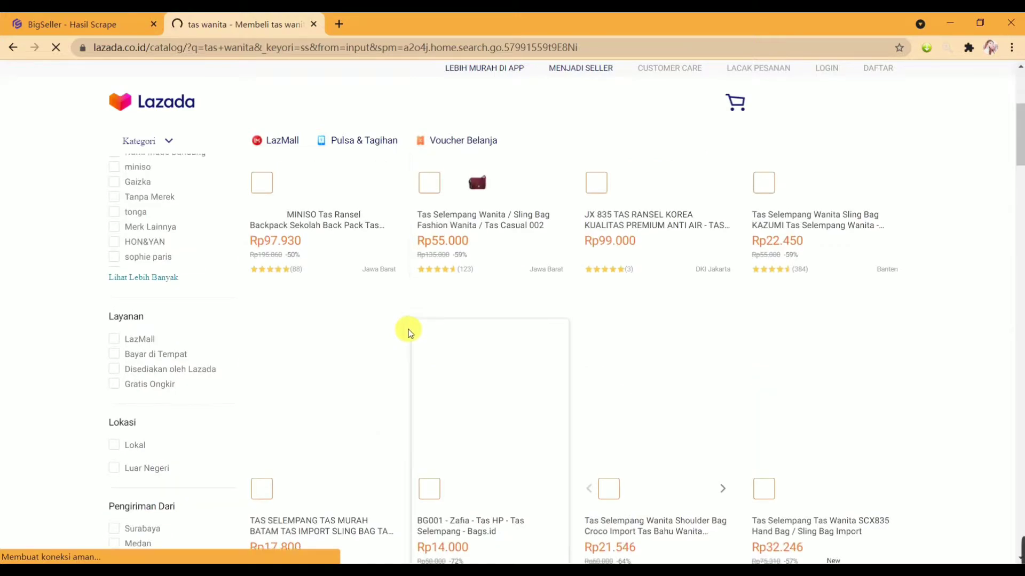
scroll(409, 331, up, 4)
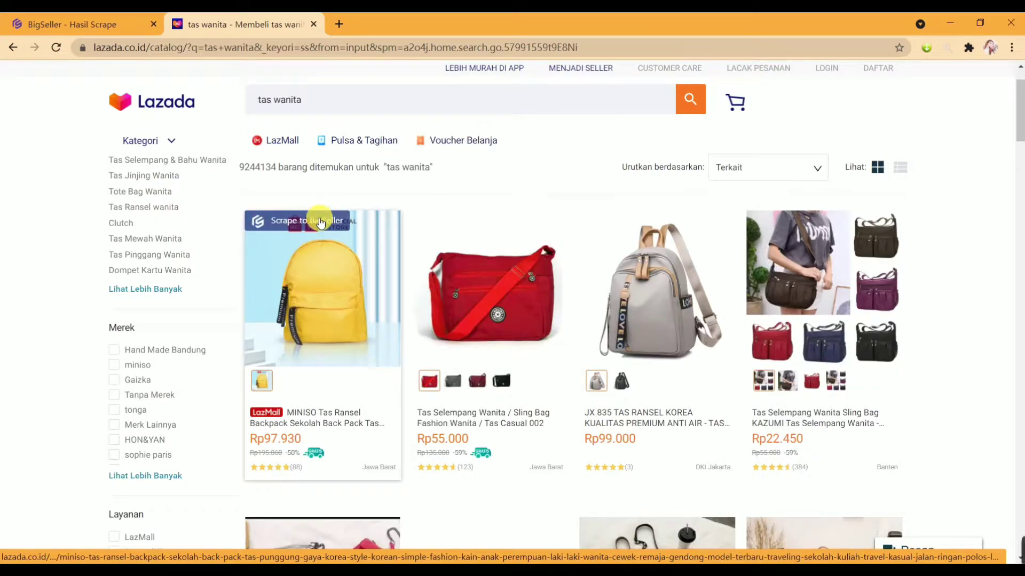
click(321, 223)
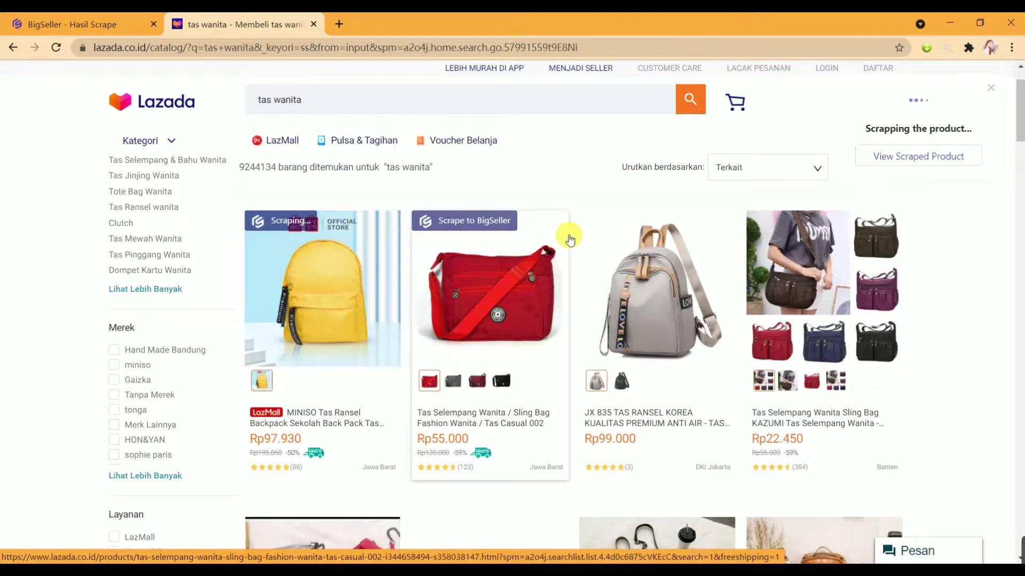
click(640, 223)
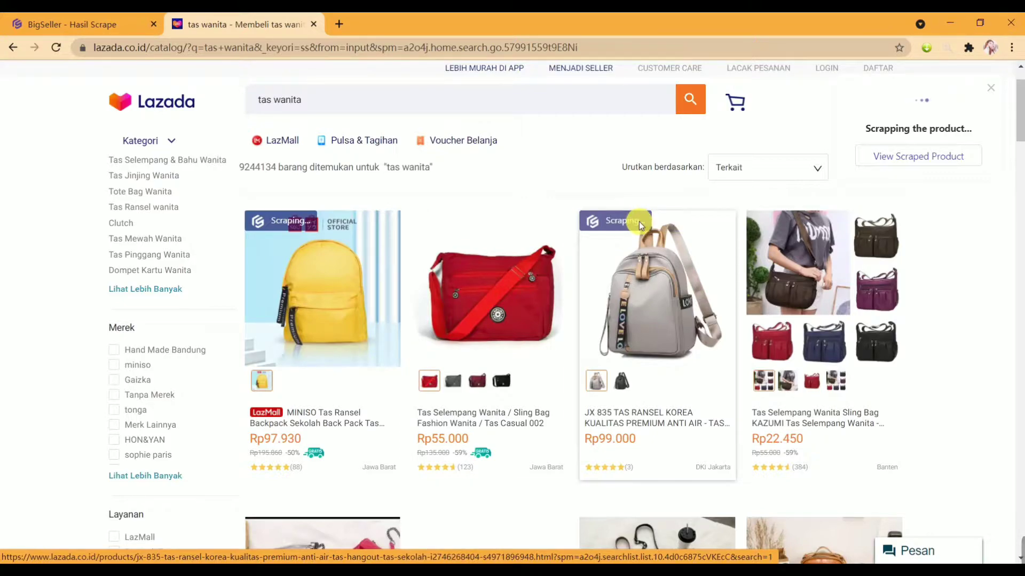
click(458, 223)
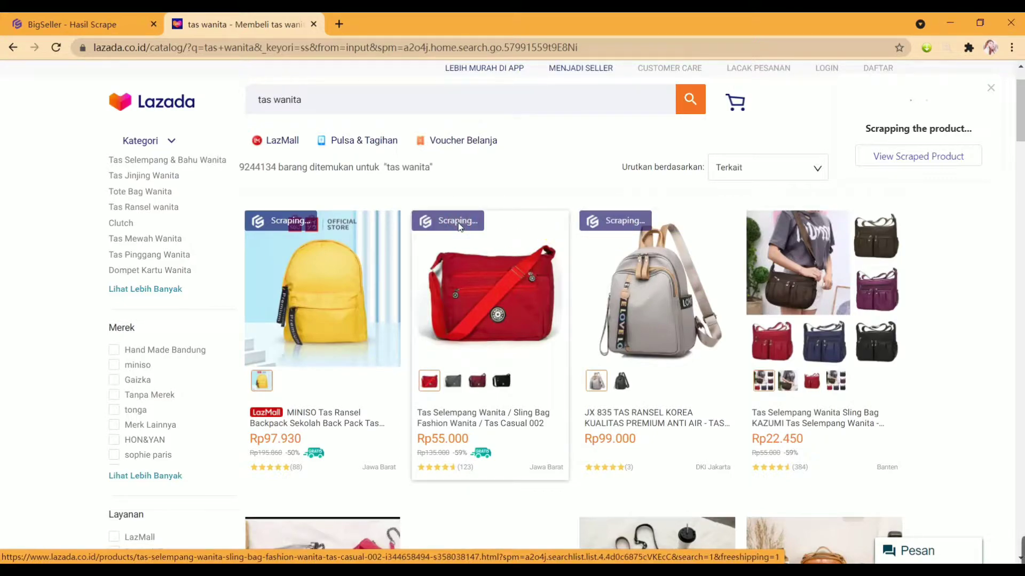
scroll(508, 296, down, 2)
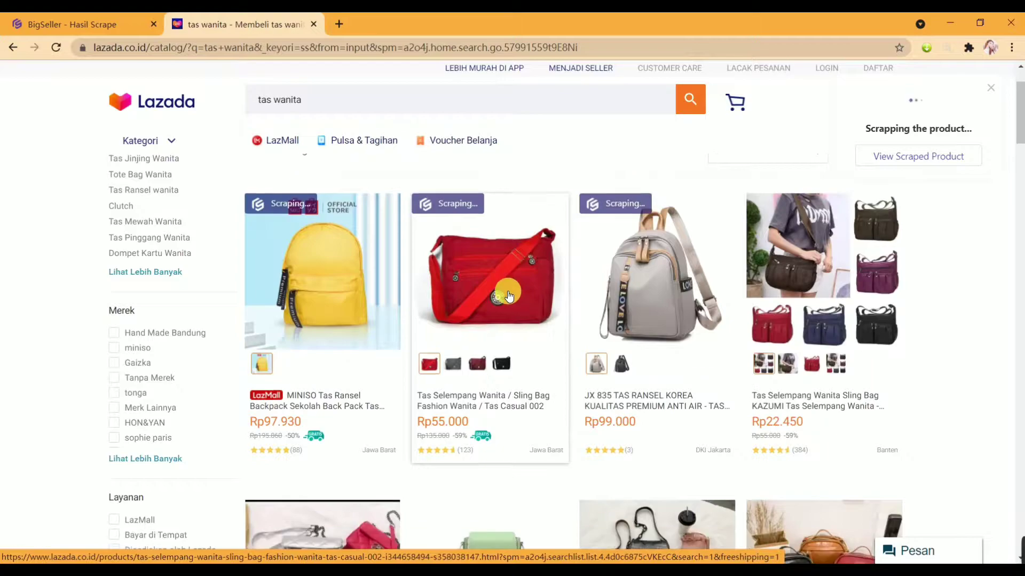
scroll(509, 297, down, 2)
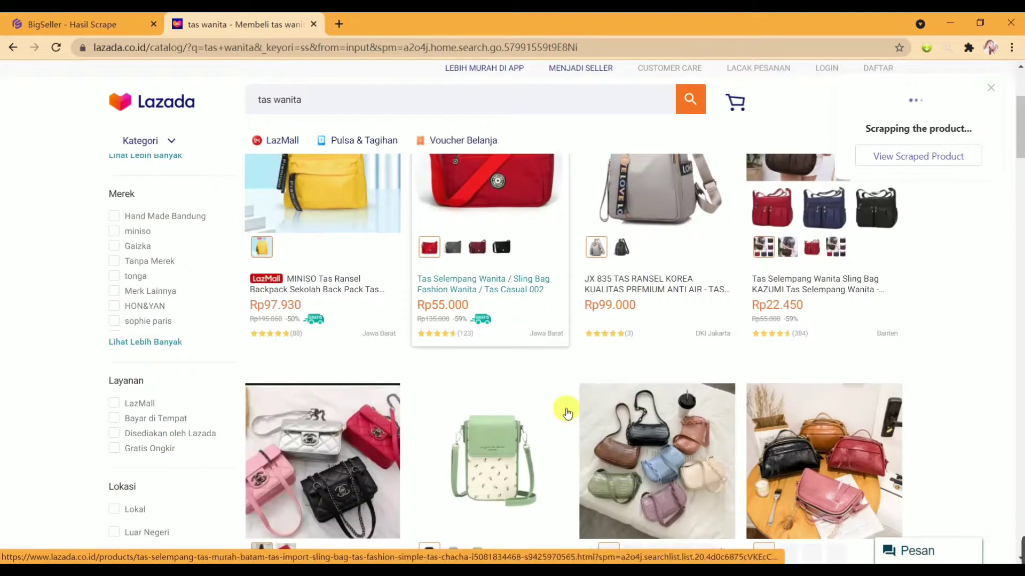
scroll(694, 395, up, 4)
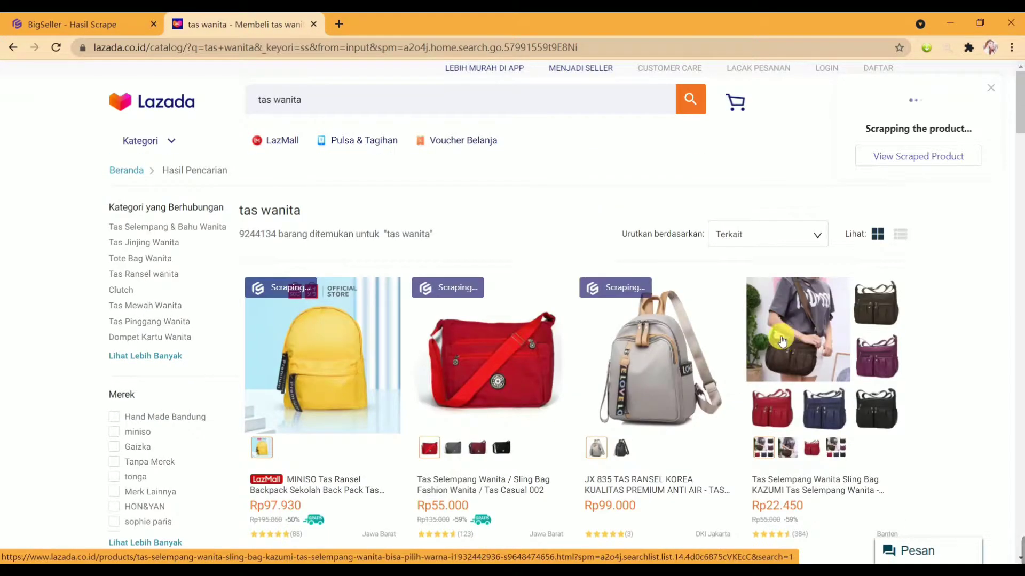
click(792, 284)
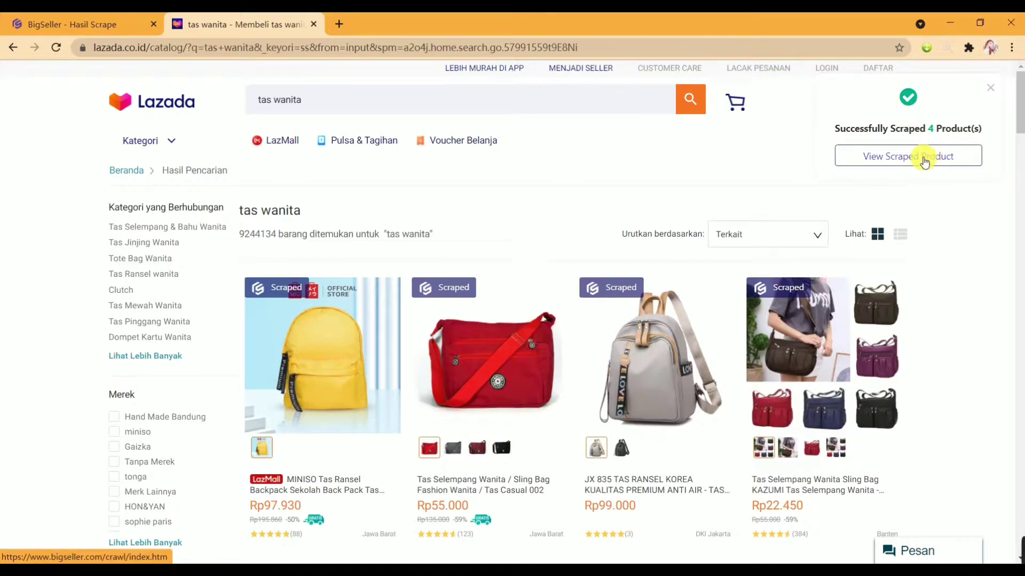
- Open the scraped products list in BigSeller and return to the original Hasil Scrape page
click(915, 157)
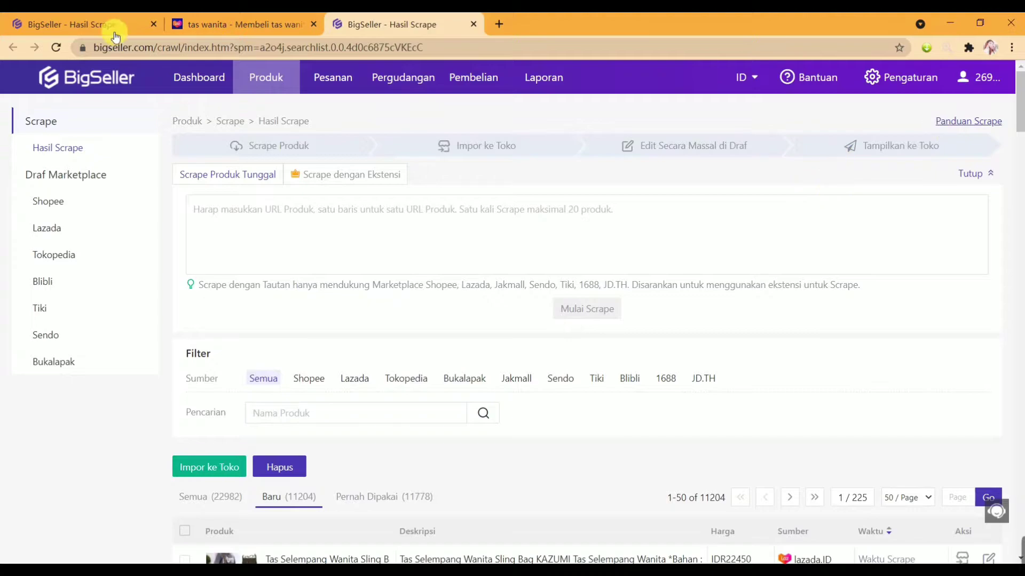
drag(1018, 129, 1018, 130)
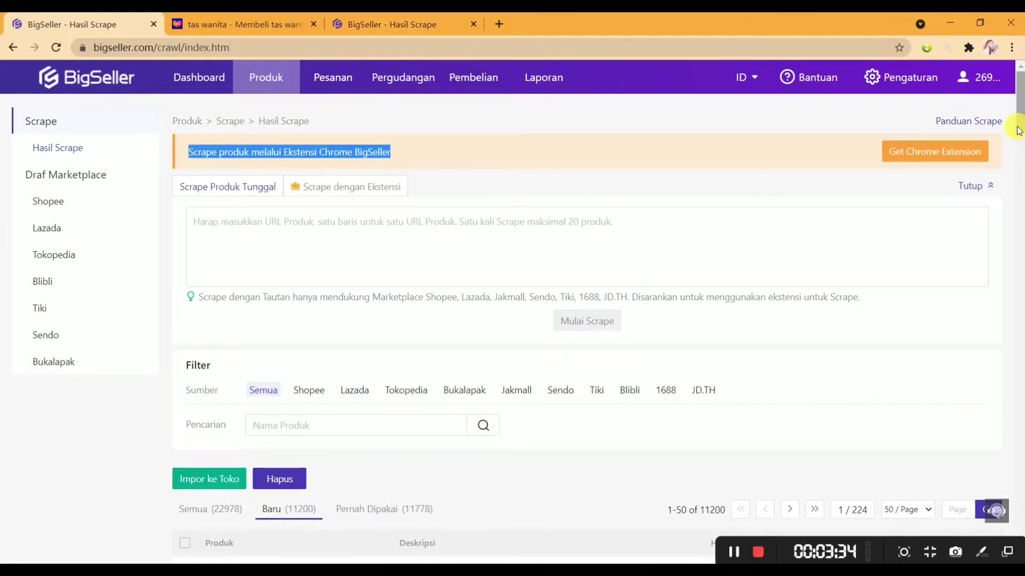
- Open the Panduan Scrape guide and view its Impor Produk stage
click(942, 122)
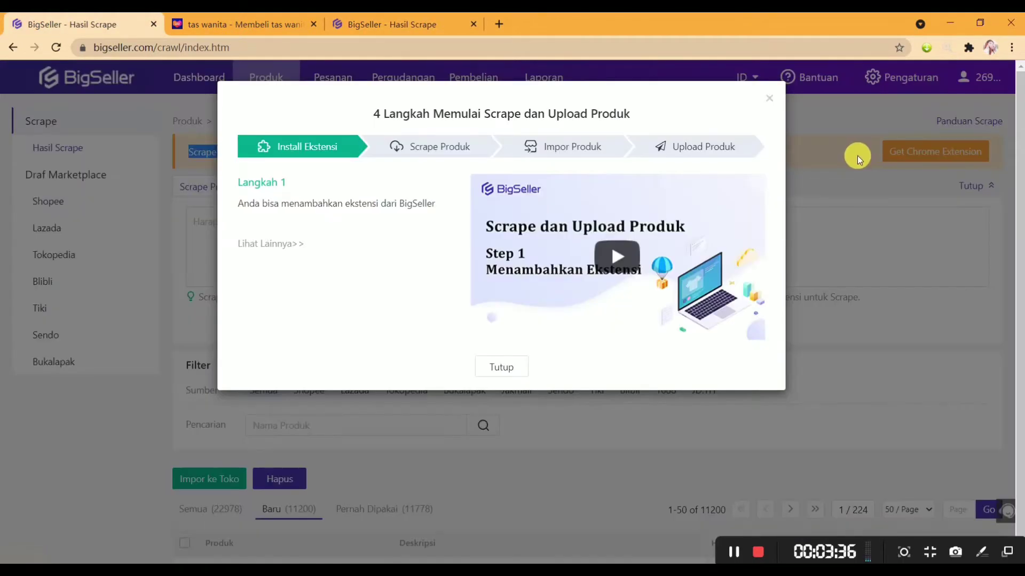
click(553, 150)
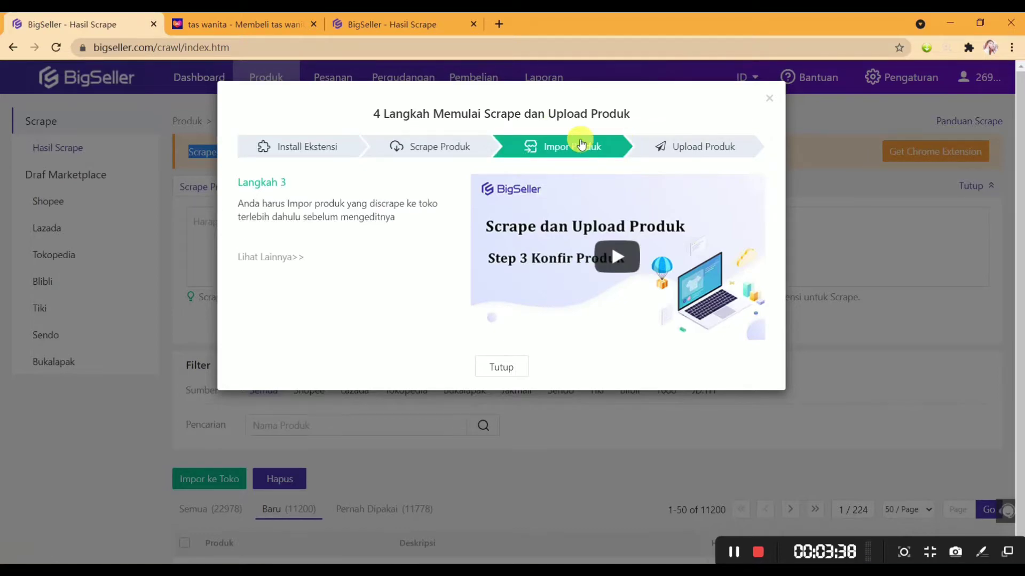
- Import the scraped KAZUMI sling bag into the draft list of the only Bukalapak store
click(391, 23)
scroll(254, 340, down, 5)
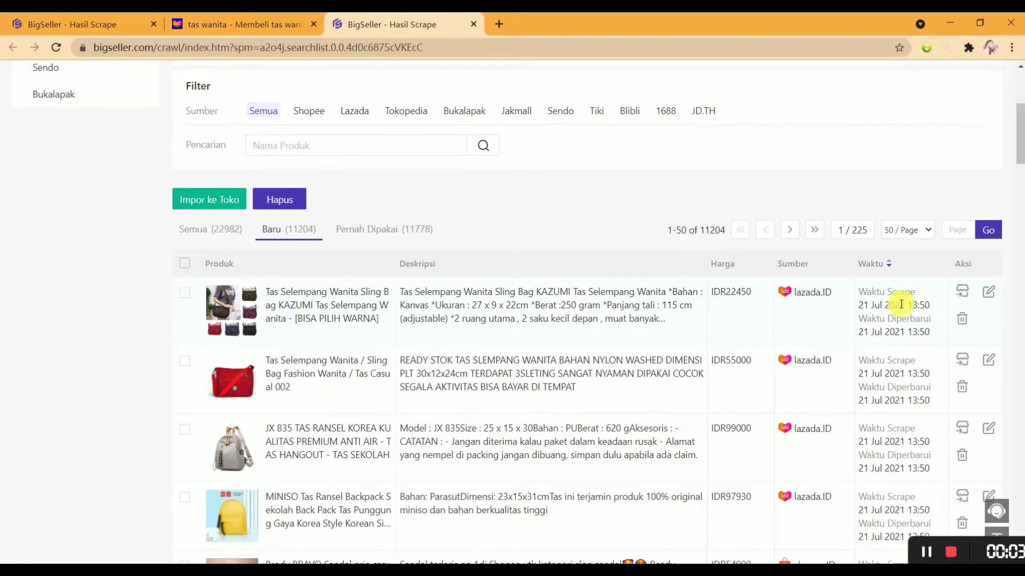
click(961, 294)
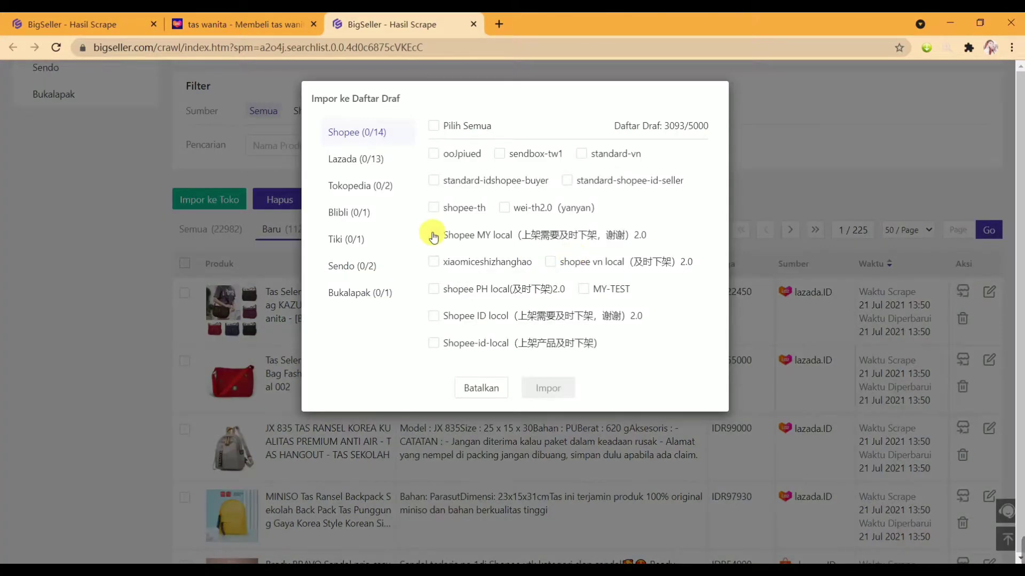
click(373, 293)
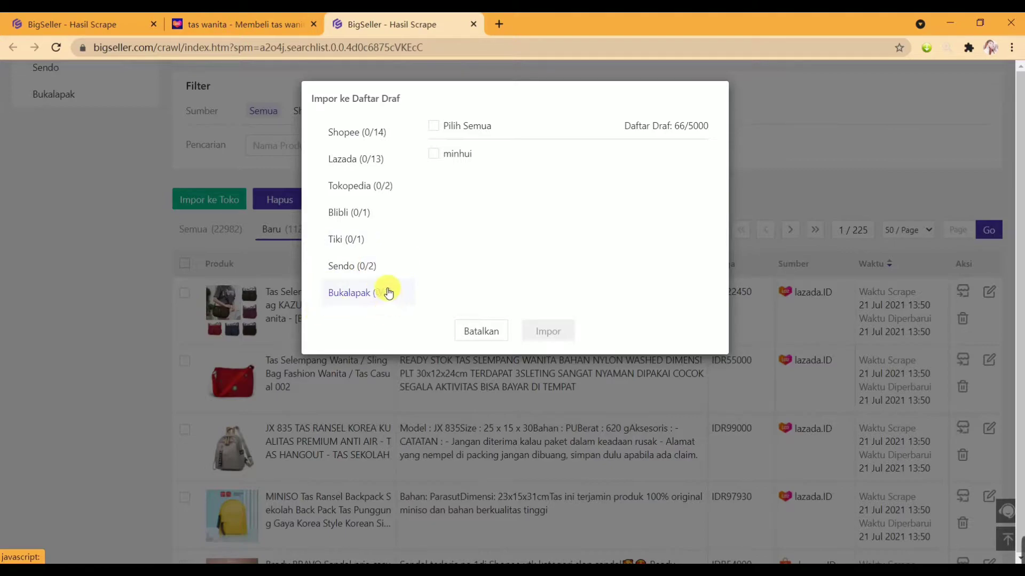
click(435, 155)
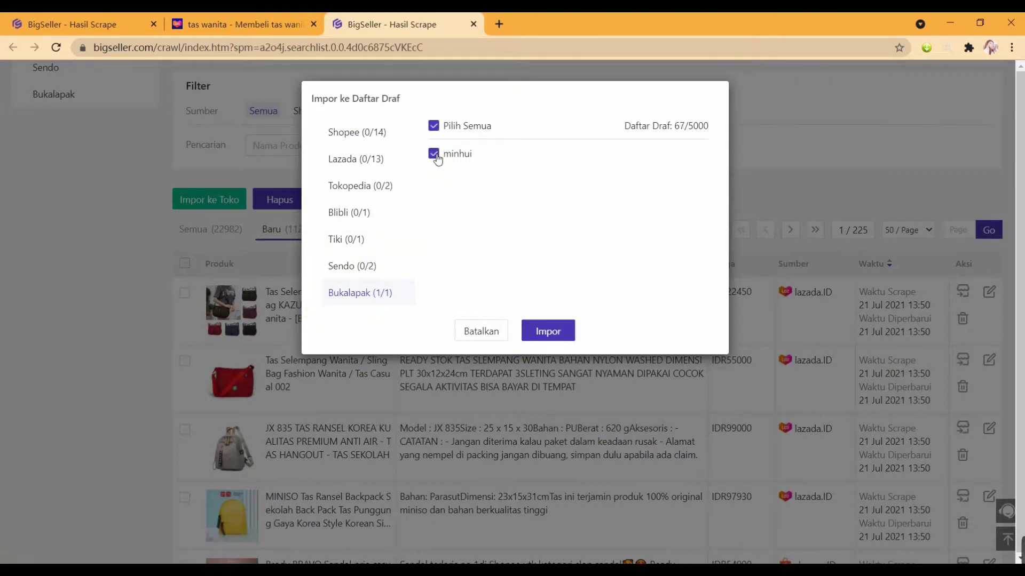
click(548, 332)
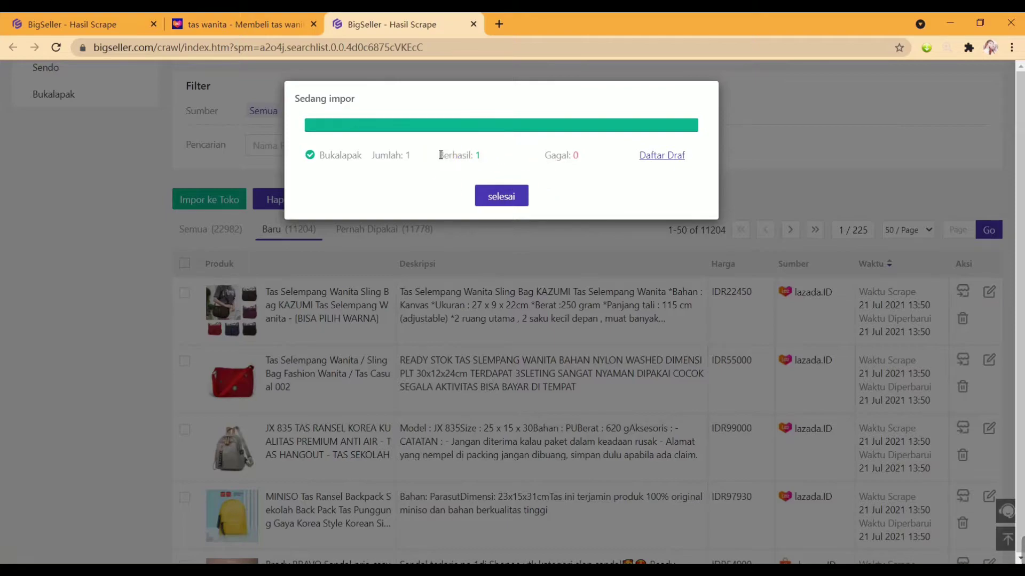
drag(439, 155, 475, 154)
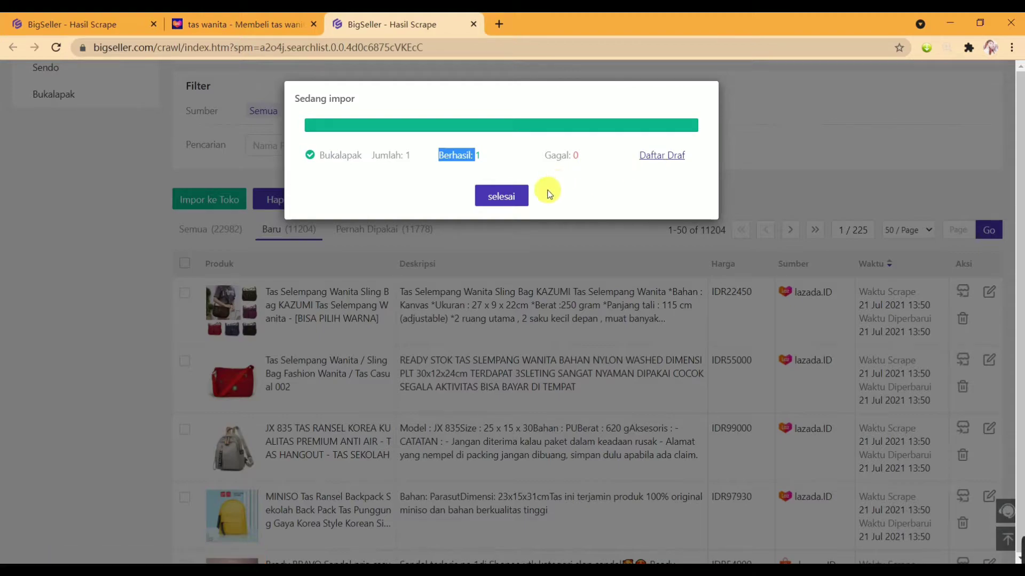
click(502, 197)
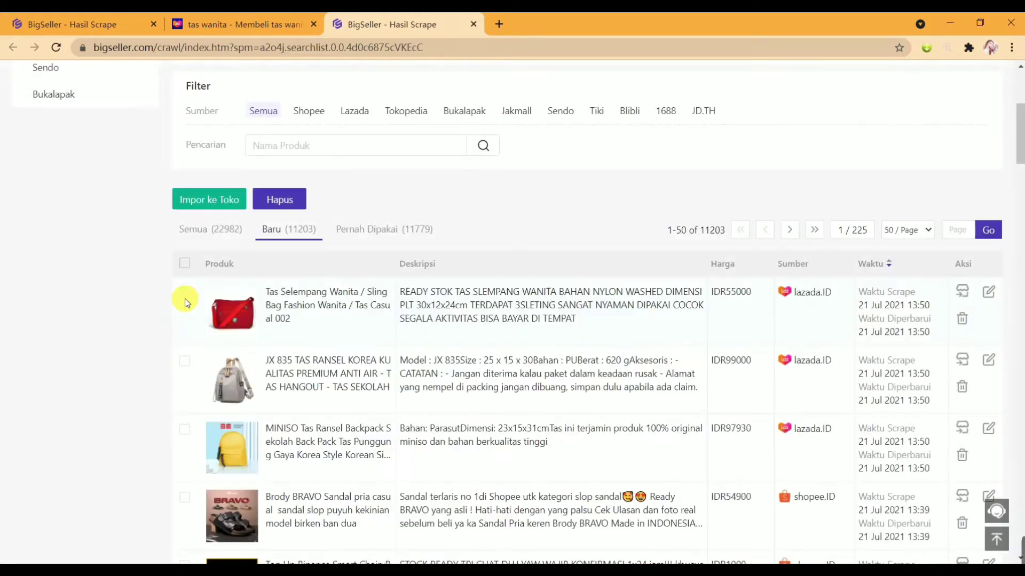
- Import the first four scraped products into the Bukalapak store together and open its Daftar Draf
click(185, 298)
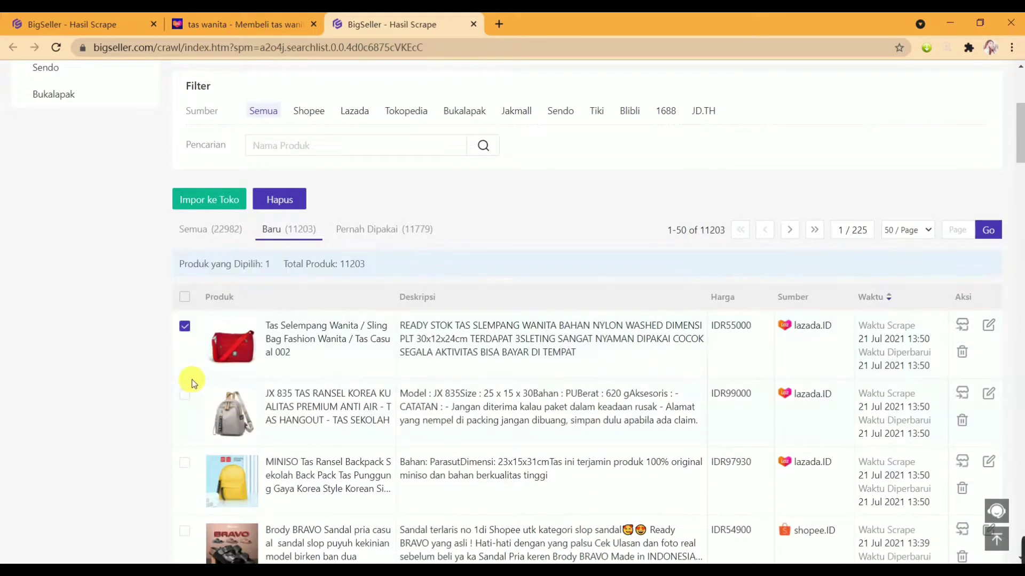
click(187, 395)
scroll(184, 465, down, 1)
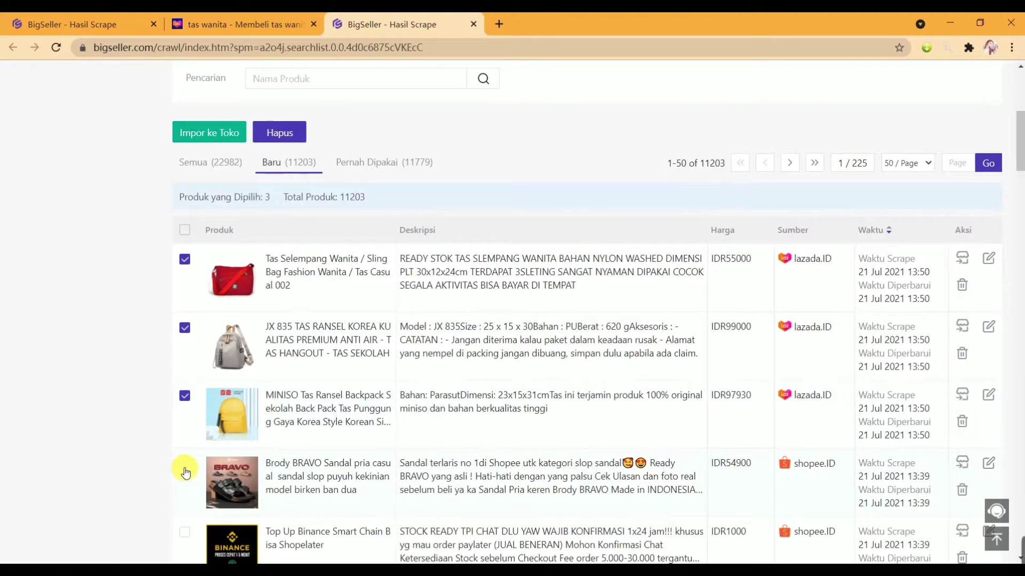
click(207, 133)
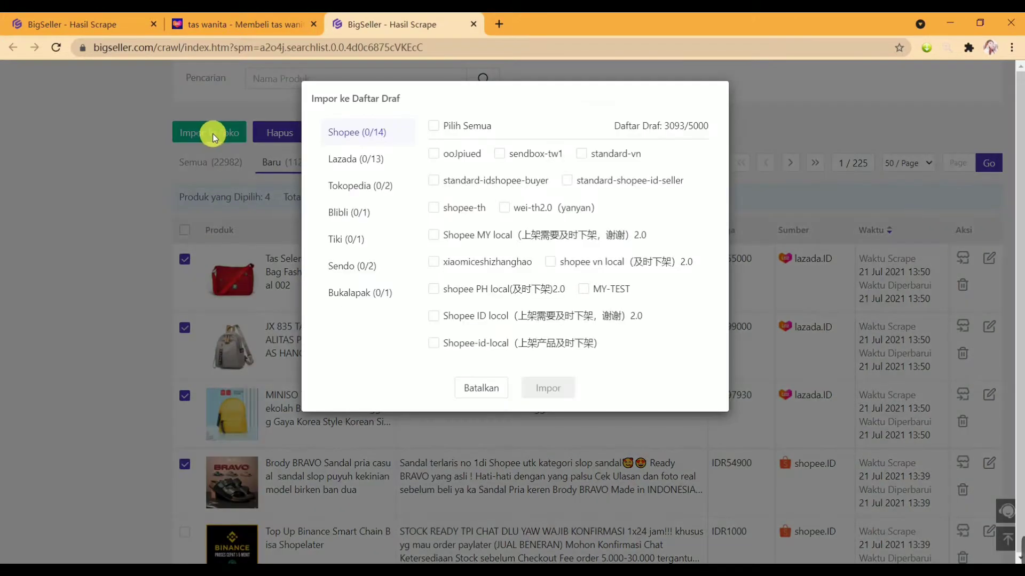
click(371, 293)
click(434, 154)
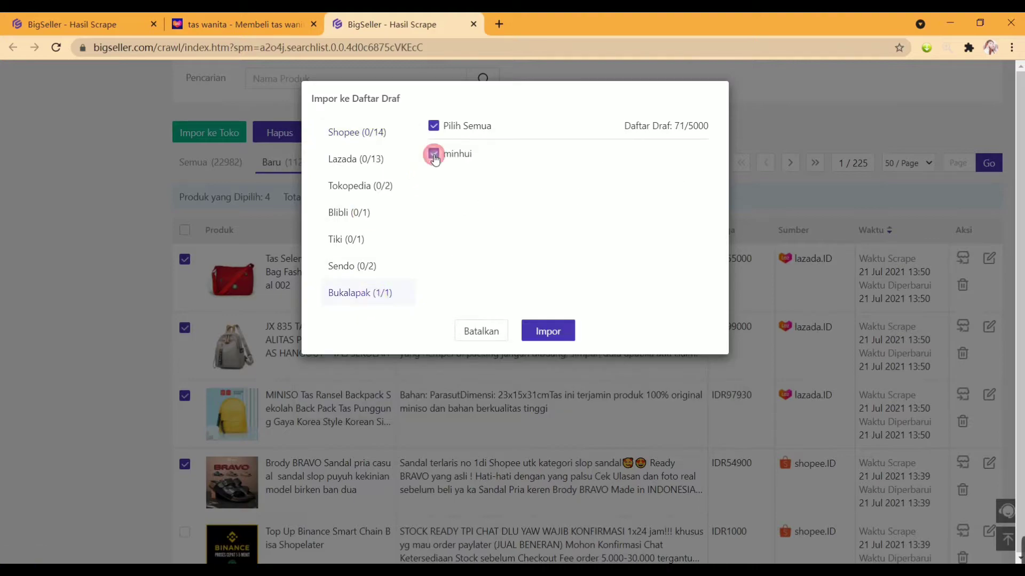
click(548, 335)
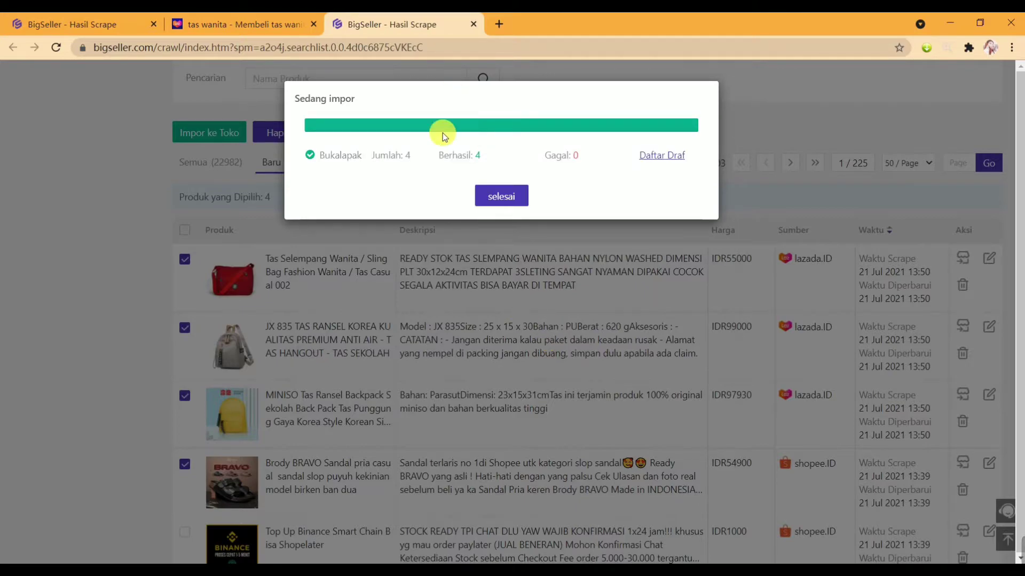
drag(439, 155, 480, 155)
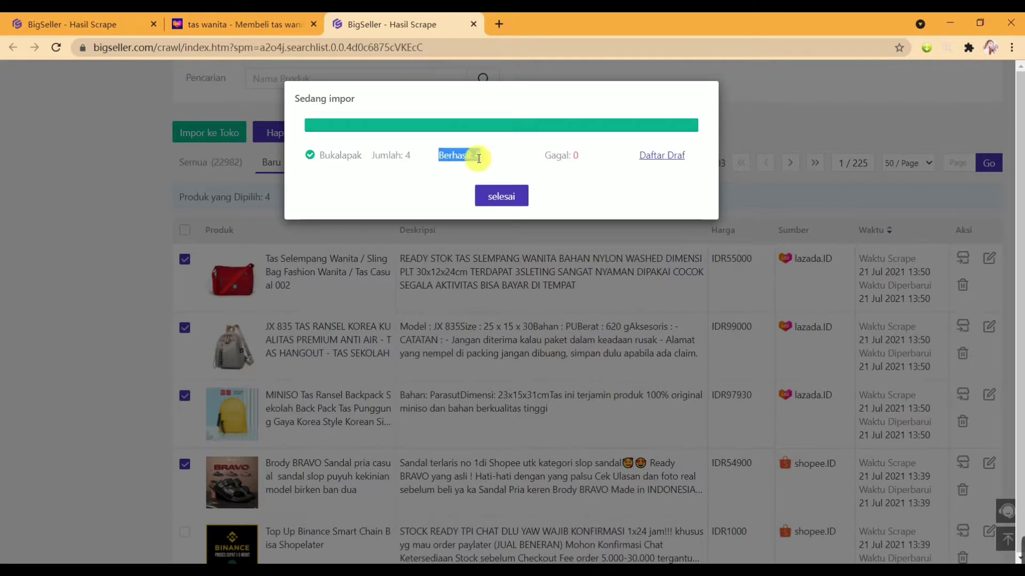
click(657, 159)
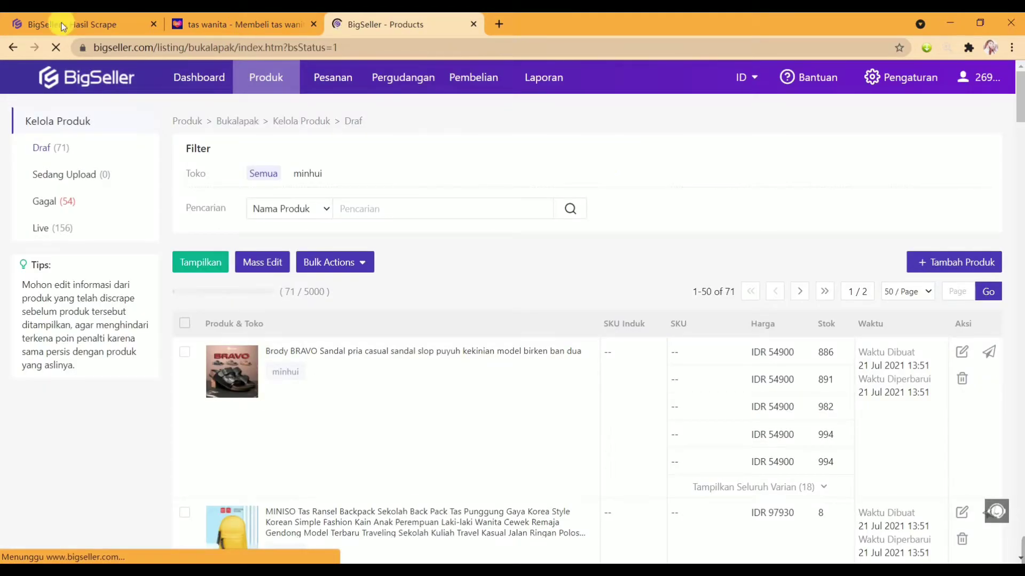
- Read the Upload Produk stage of the scrape guide and return to the Bukalapak draft list
click(62, 22)
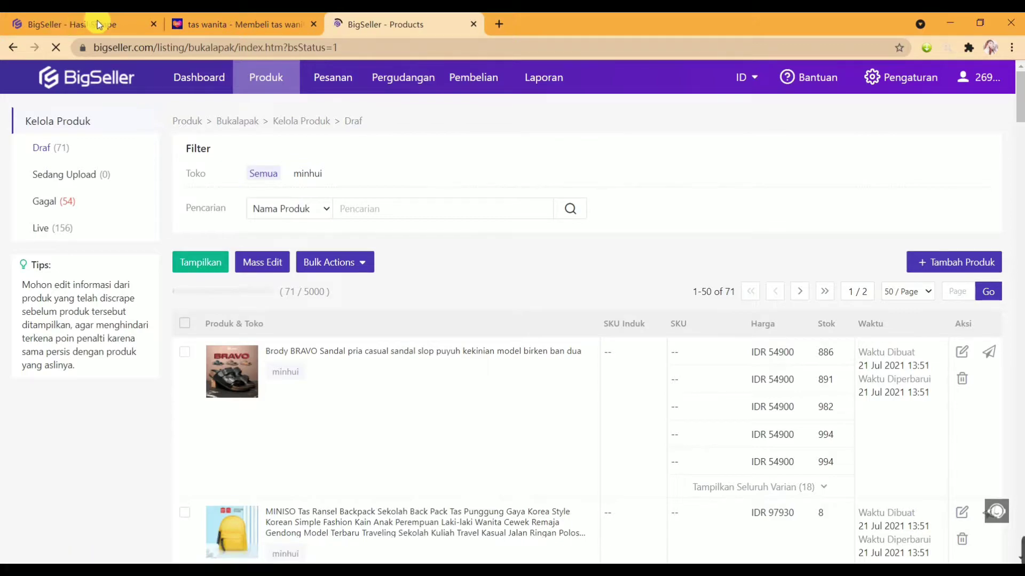
click(699, 150)
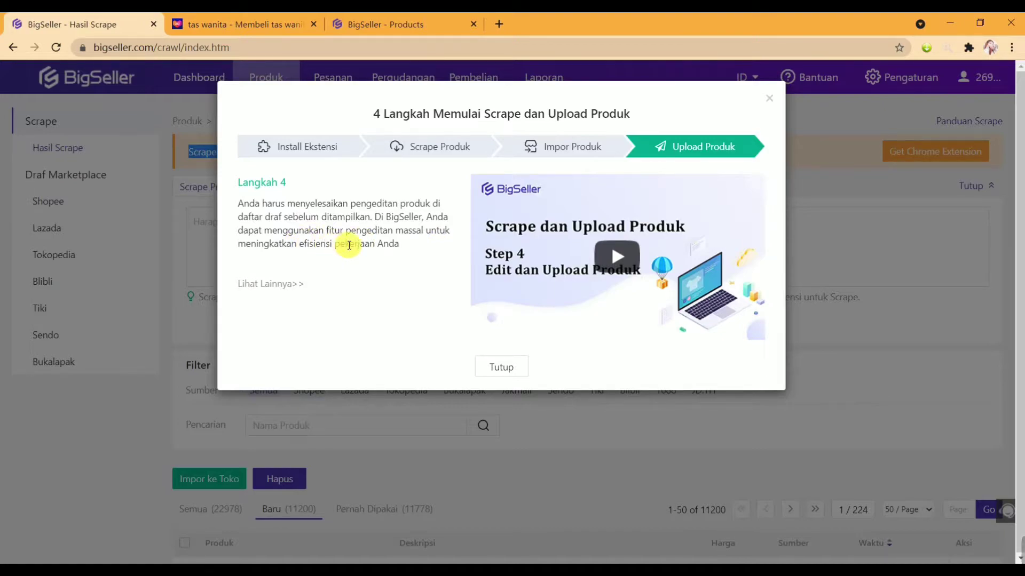
drag(293, 244, 418, 249)
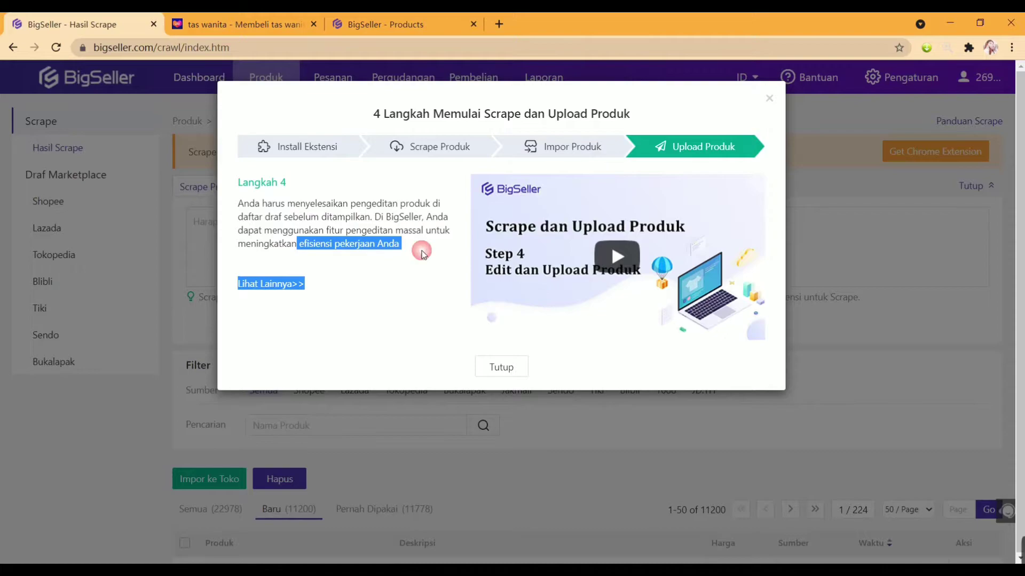
click(337, 19)
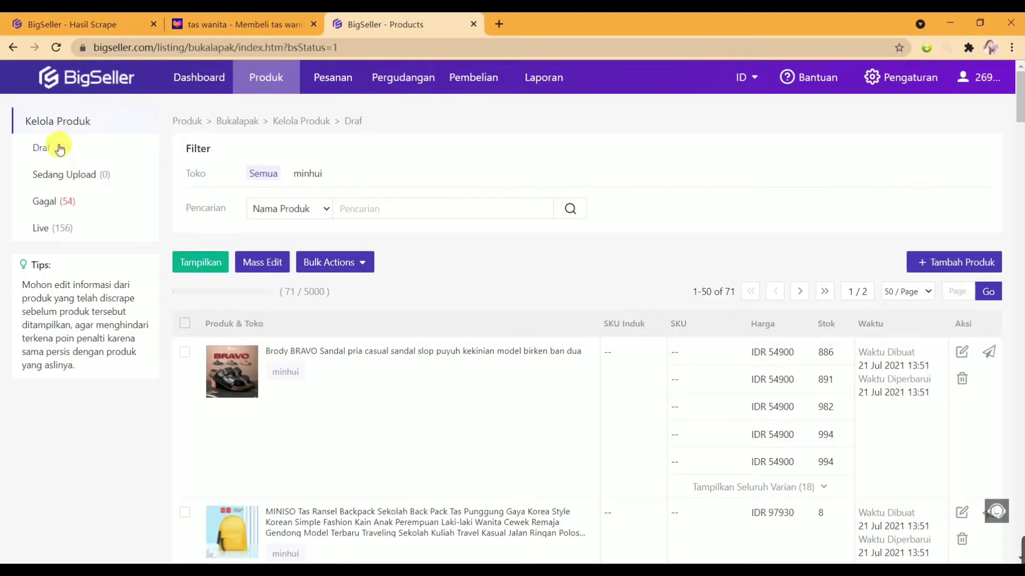
- Open the Brody BRAVO sandal draft for editing without category mapping and close its edit page
scroll(309, 248, down, 1)
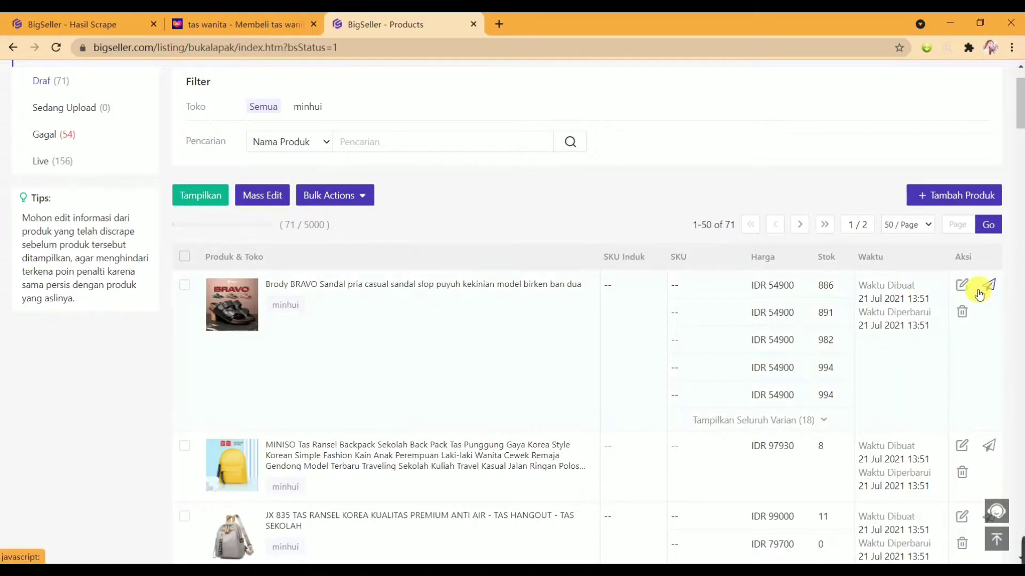
click(960, 283)
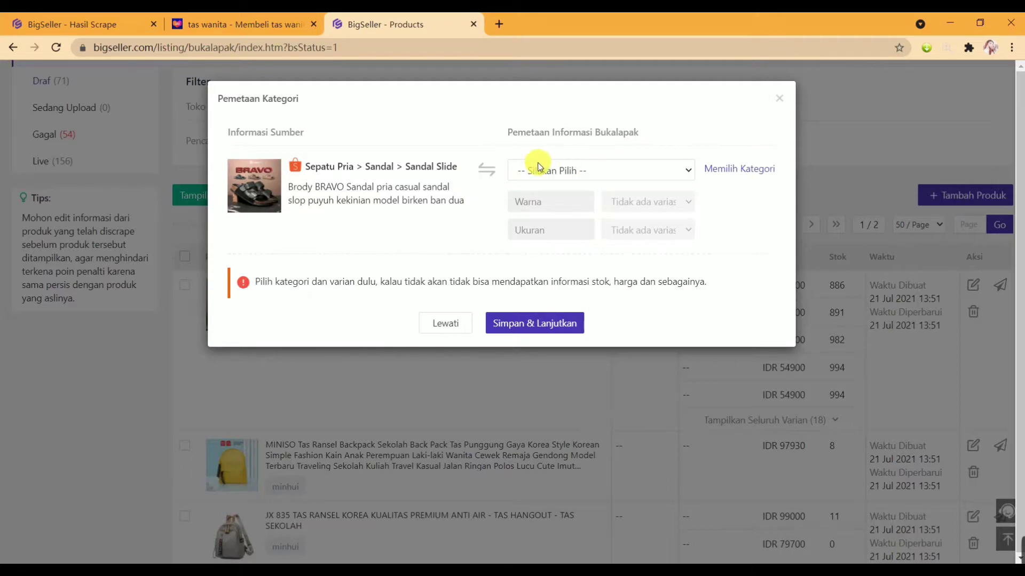
click(570, 171)
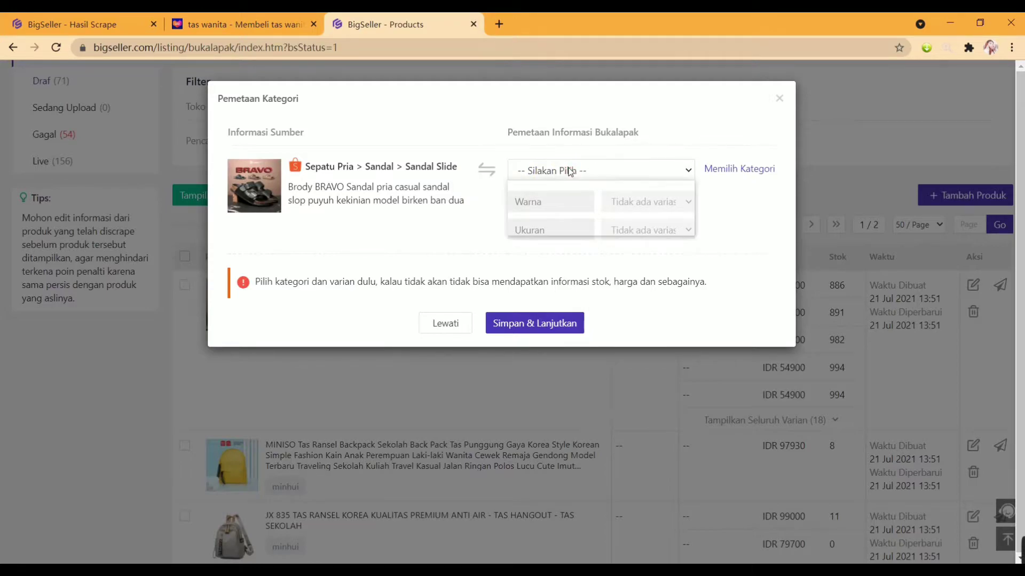
click(627, 280)
click(693, 217)
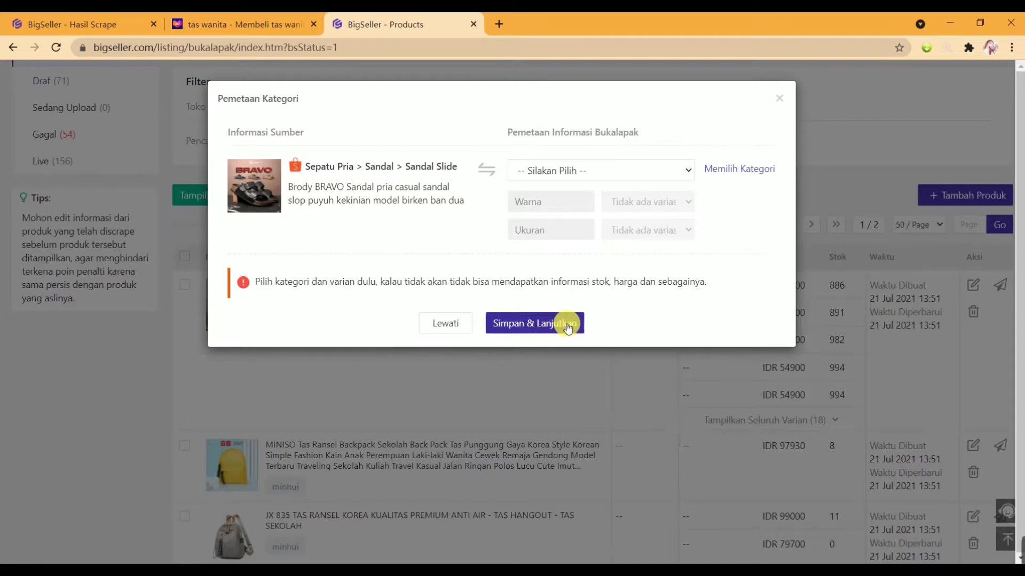
click(425, 327)
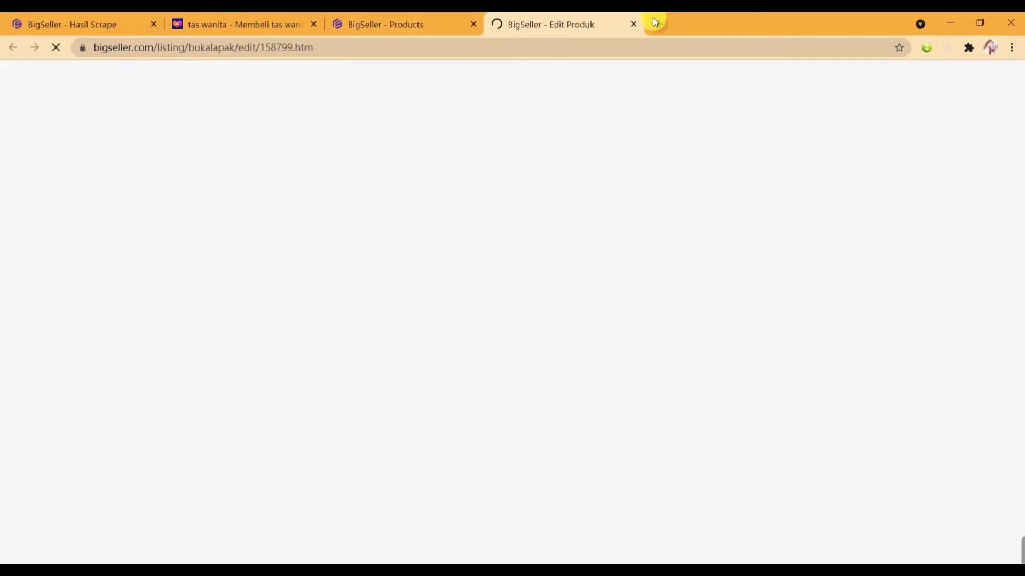
click(636, 24)
- Open the first five Bukalapak drafts, from the Brody BRAVO sandal to the KAZUMI sling bag, in Mass Edit
click(184, 285)
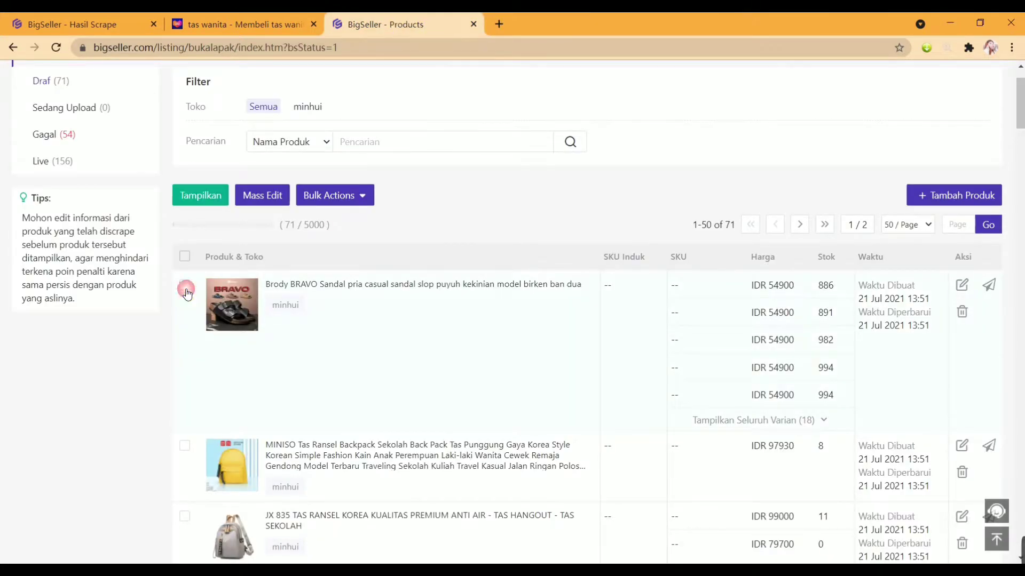
scroll(190, 304, down, 1)
click(185, 412)
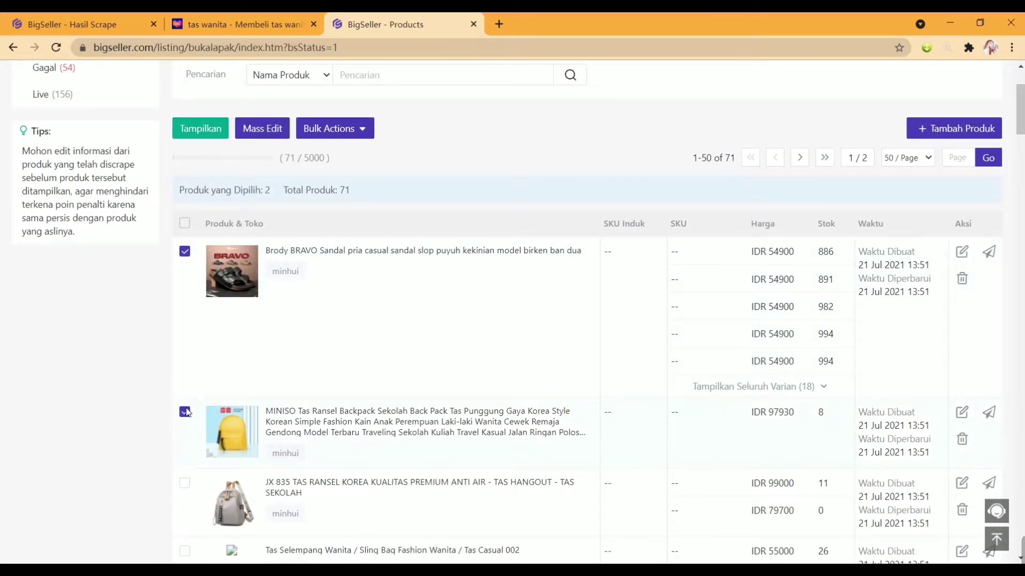
scroll(185, 412, down, 2)
click(182, 345)
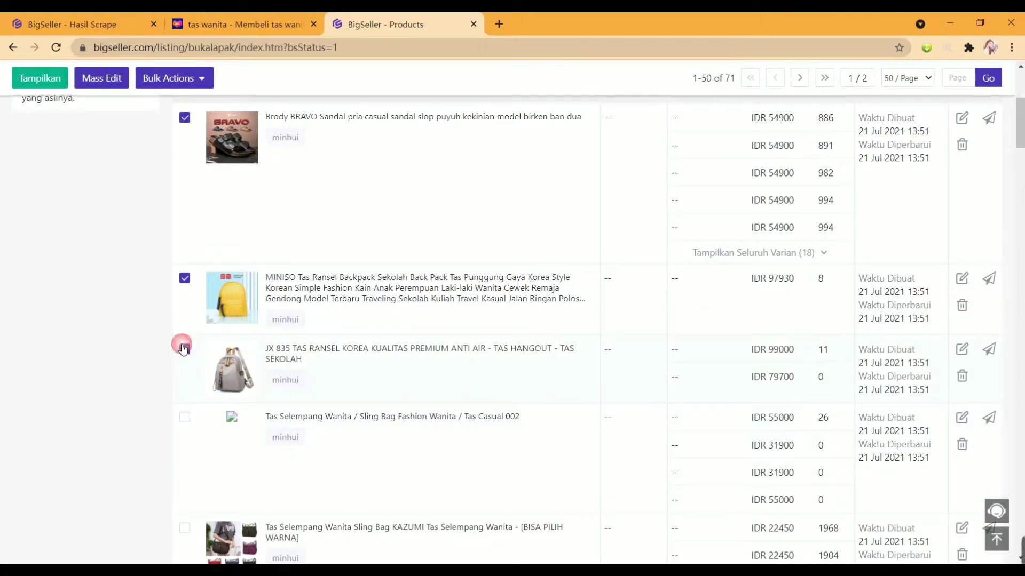
click(186, 421)
scroll(188, 480, down, 2)
click(187, 395)
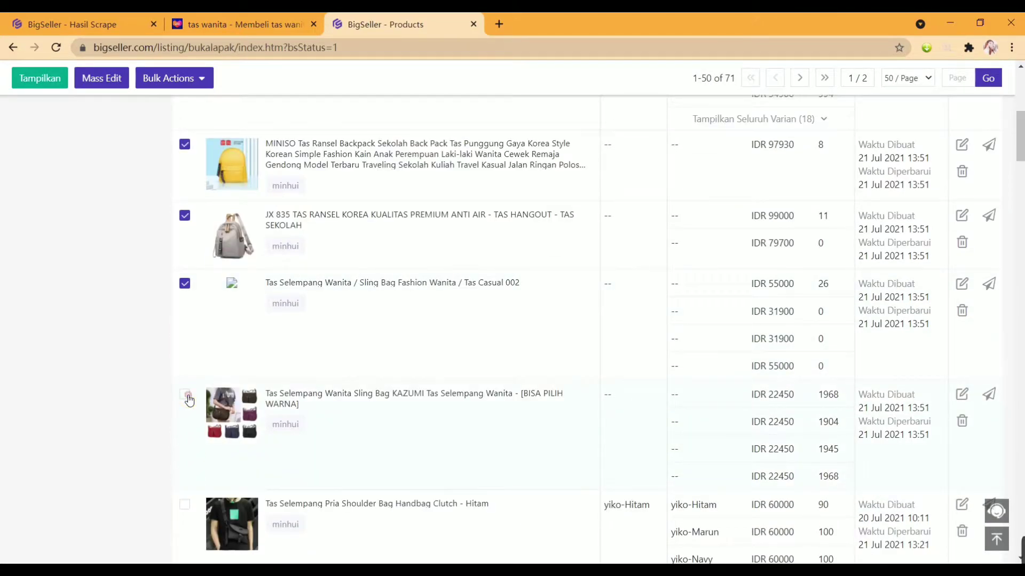
click(107, 85)
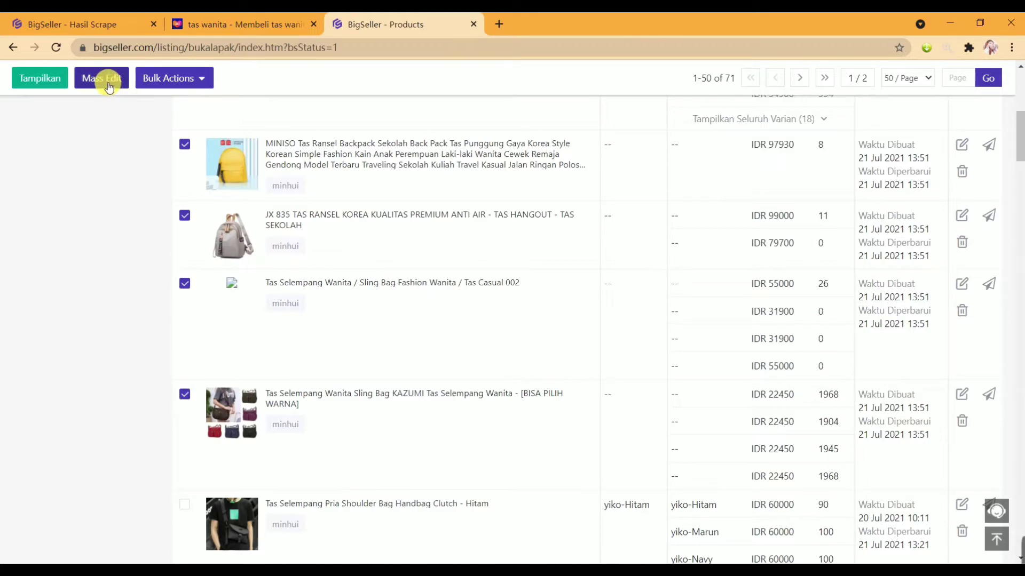
click(107, 80)
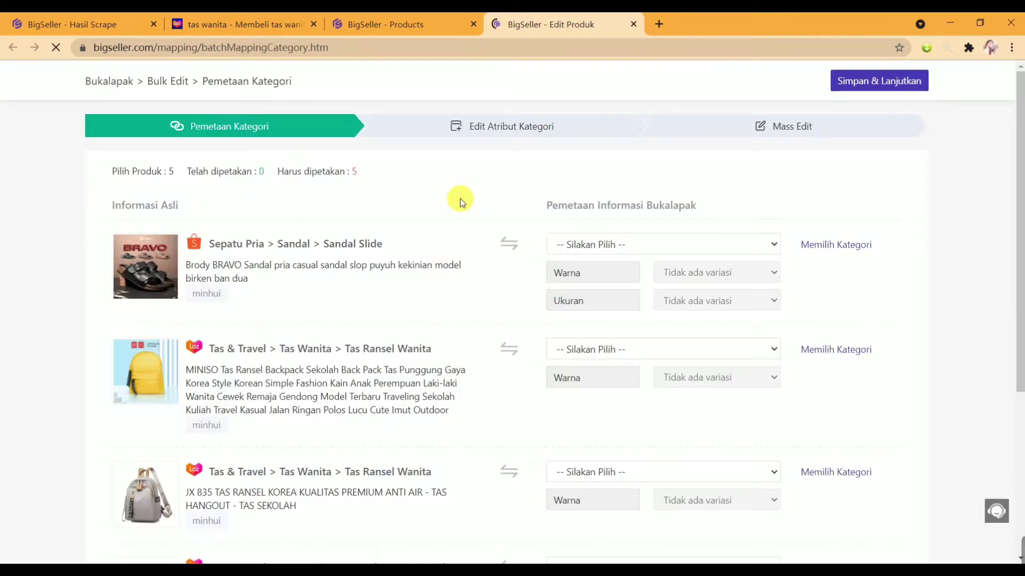
- Examine the original categories and Bukalapak mapping fields of the five products on the Pemetaan Kategori page
scroll(456, 247, down, 1)
scroll(456, 247, down, 3)
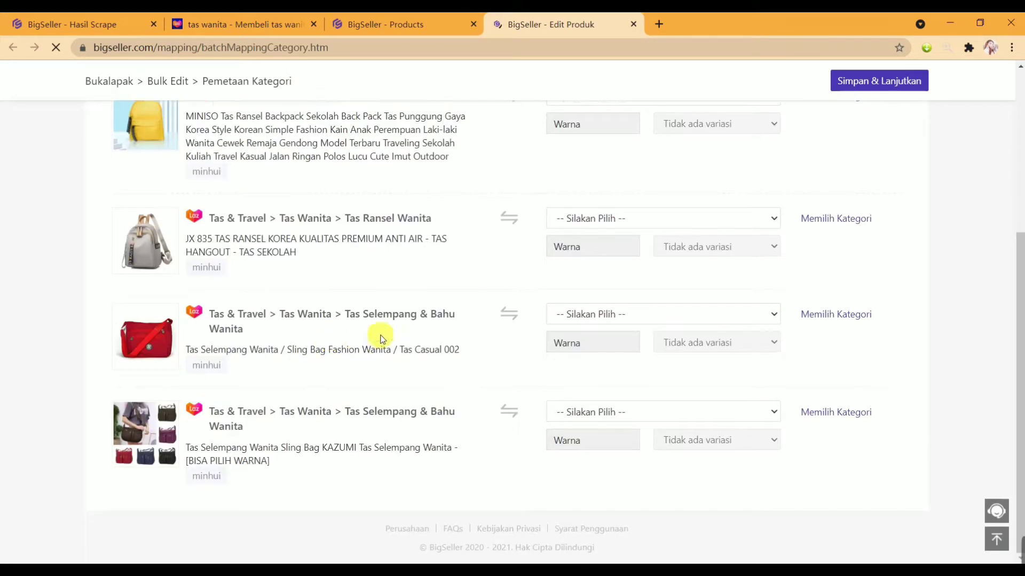
scroll(377, 336, up, 4)
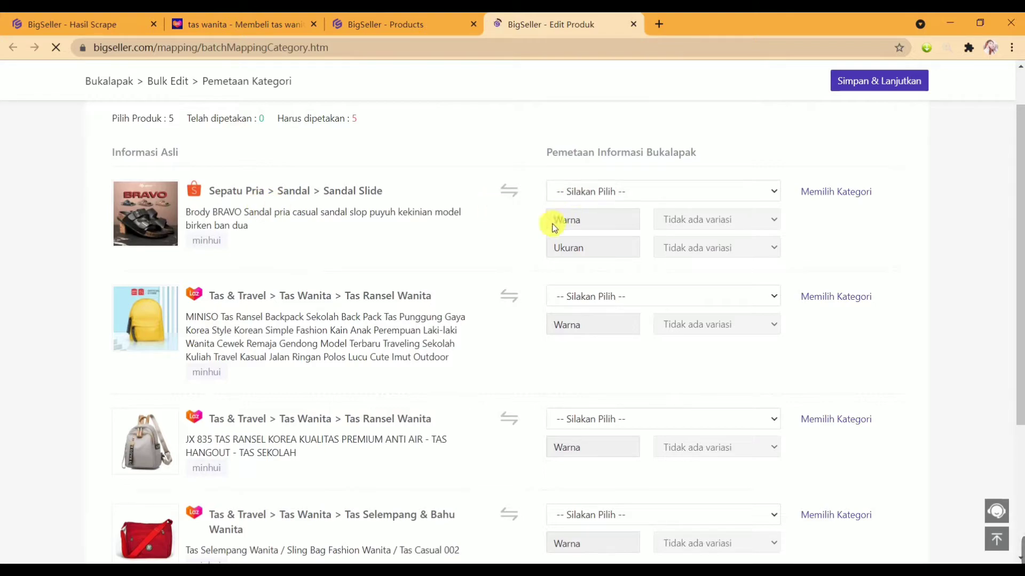
scroll(338, 309, down, 1)
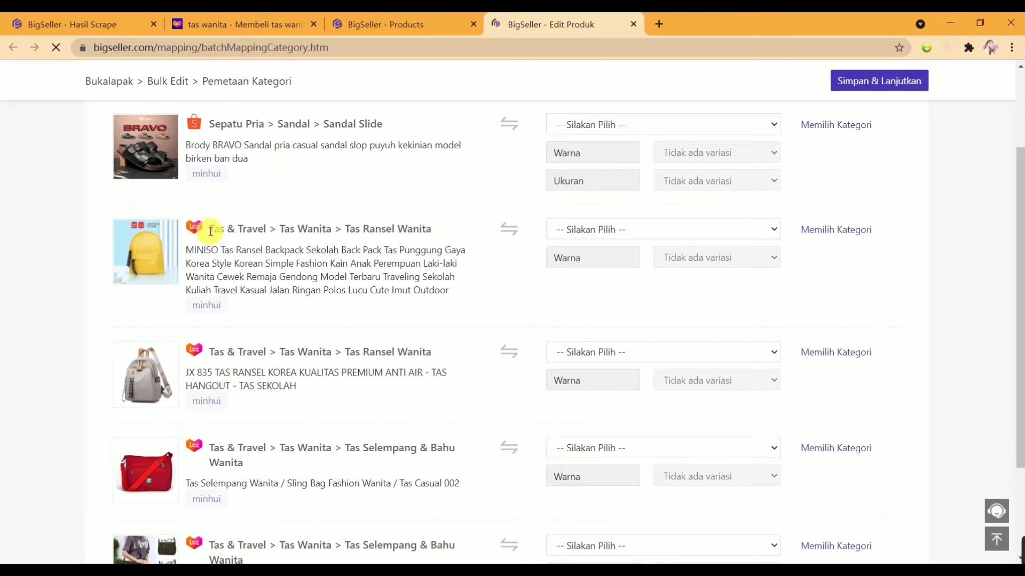
drag(211, 231, 476, 238)
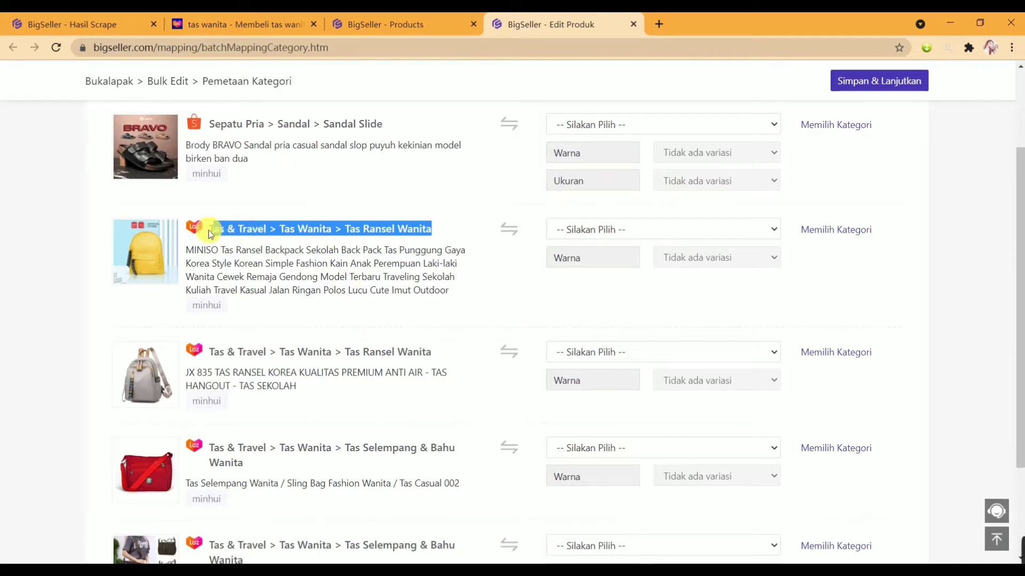
- Map the MINISO backpack to the Bukalapak category Fashion Pria > Tas Pria > Ransel, using a category search for "ransel"
drag(210, 233, 322, 231)
click(288, 231)
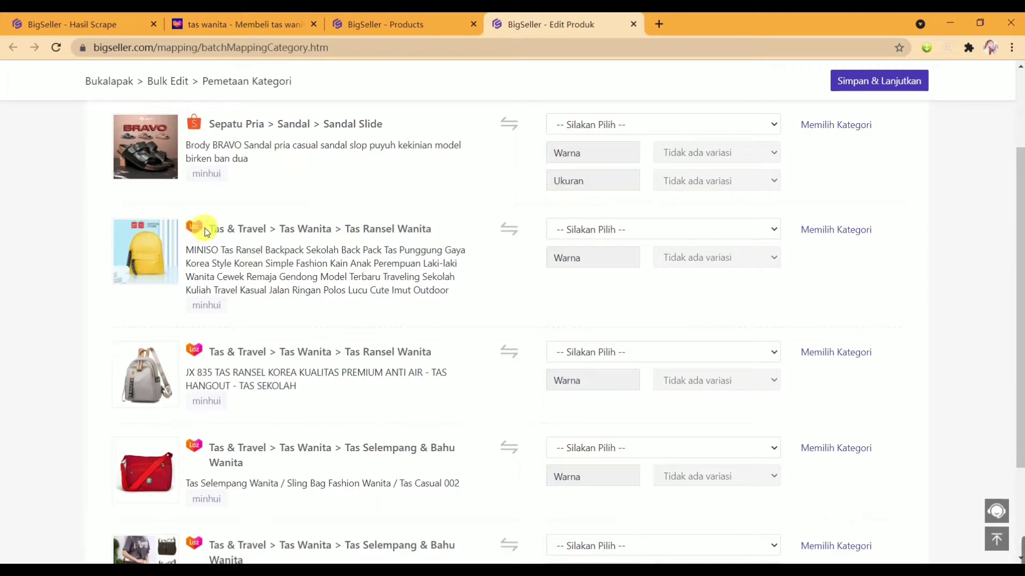
drag(208, 233, 441, 237)
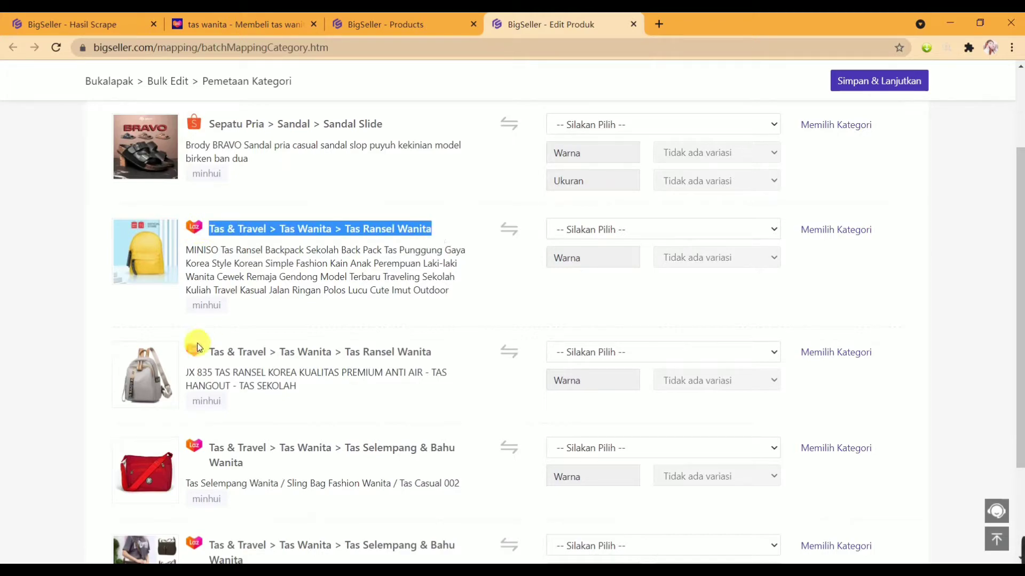
drag(213, 349, 436, 366)
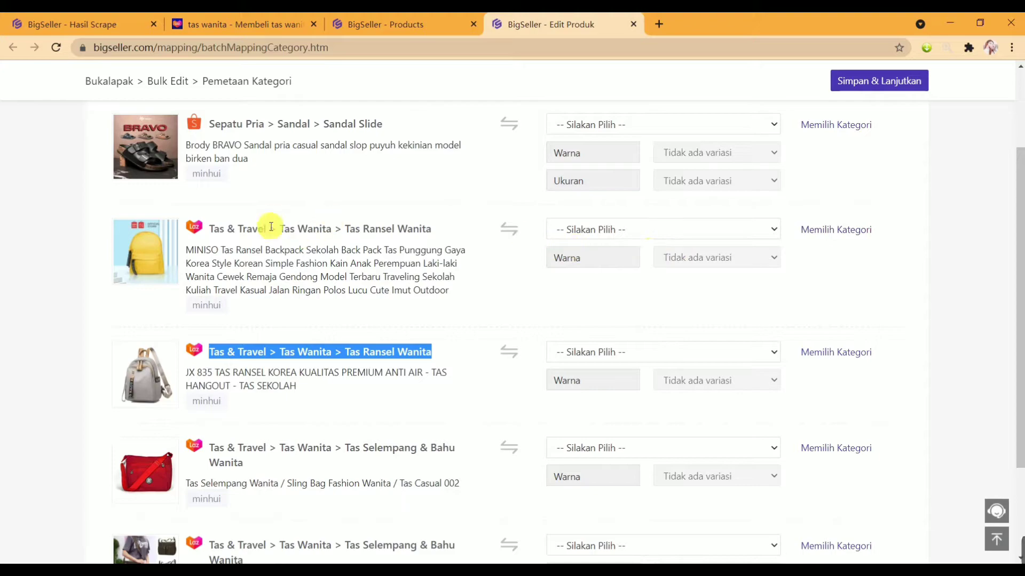
drag(235, 229, 394, 229)
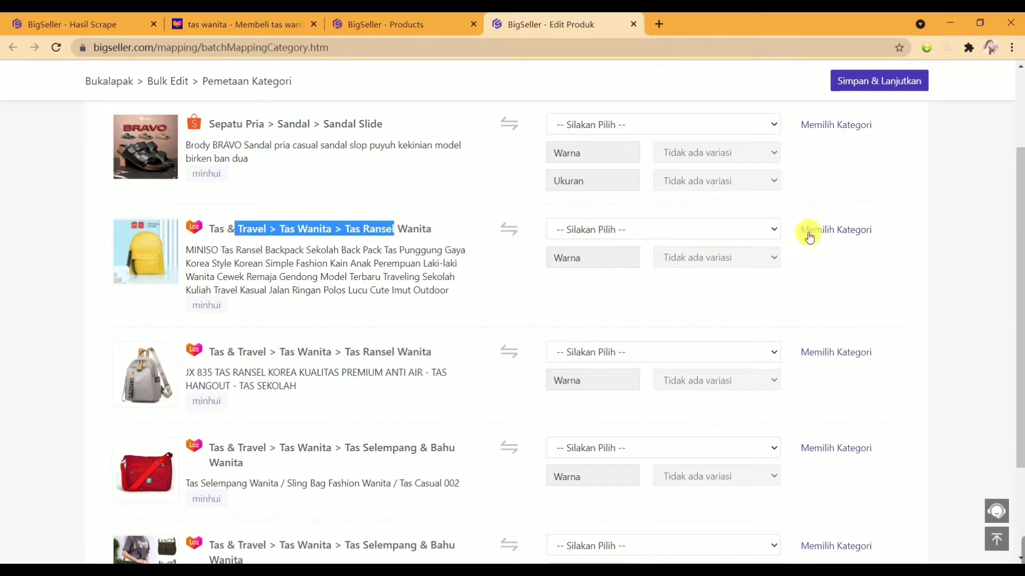
click(826, 235)
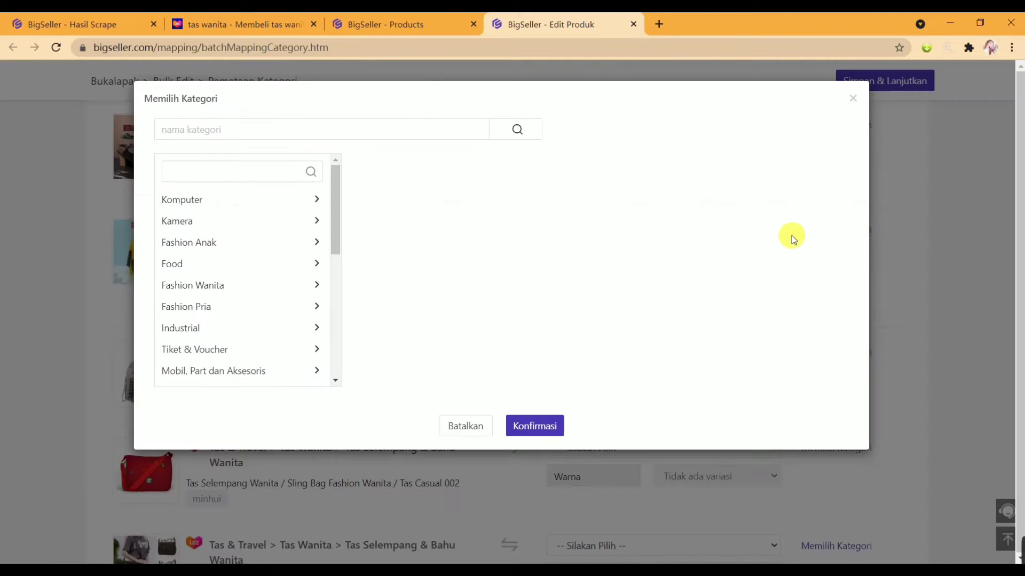
click(301, 131)
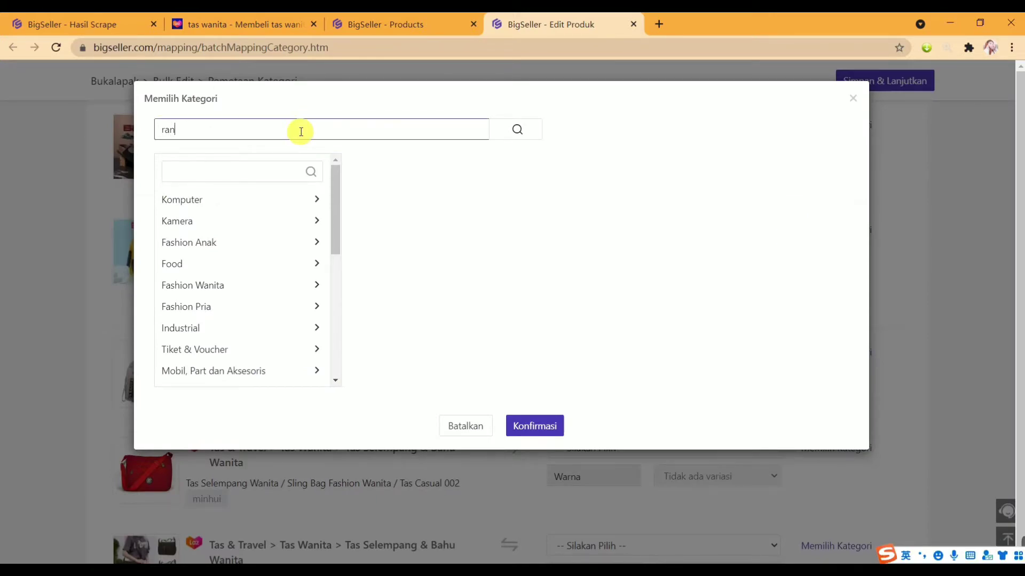
key(Return)
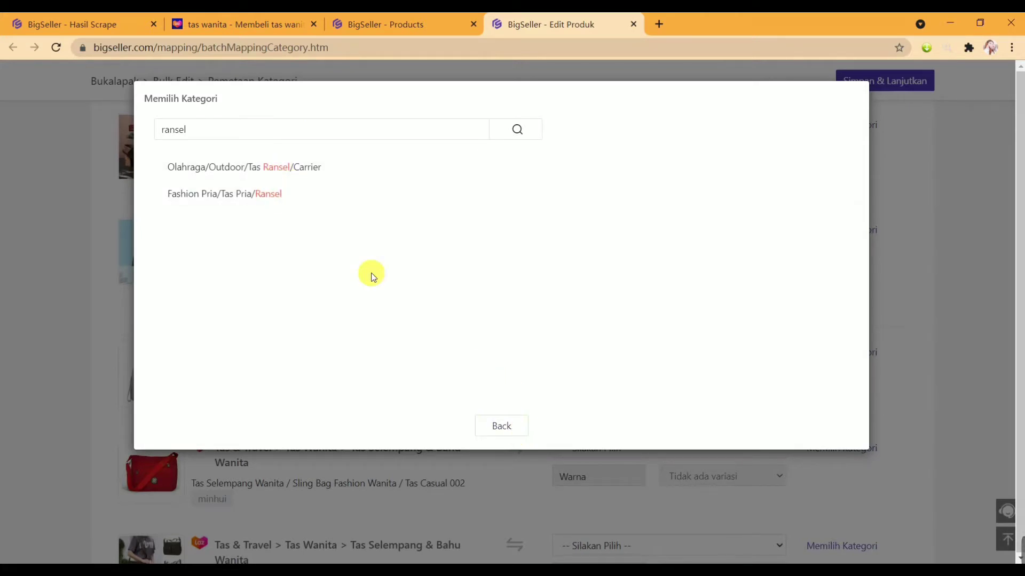
click(283, 194)
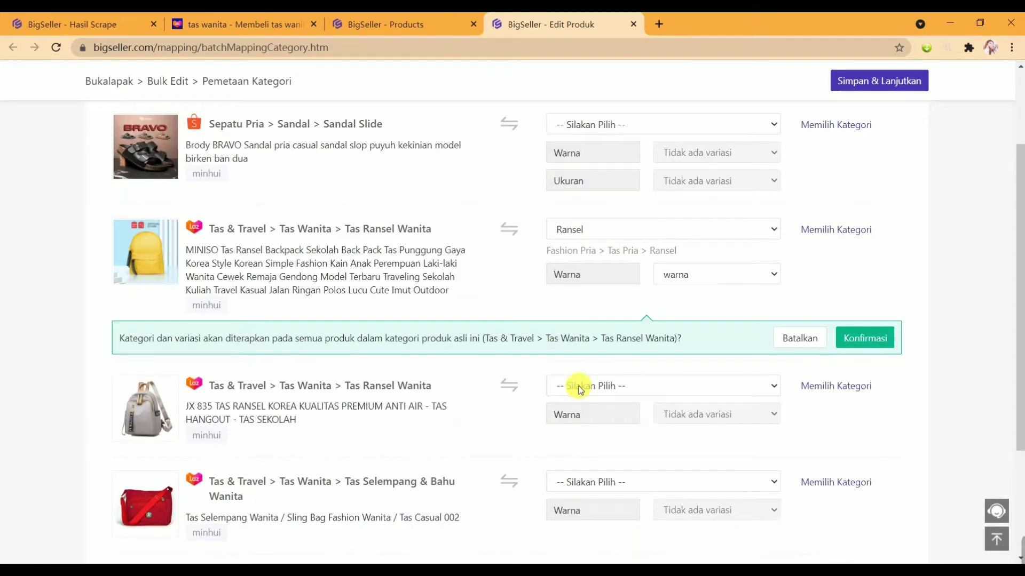
- Choose warna as the Bukalapak variation for the MINISO backpack's Warna option
click(700, 283)
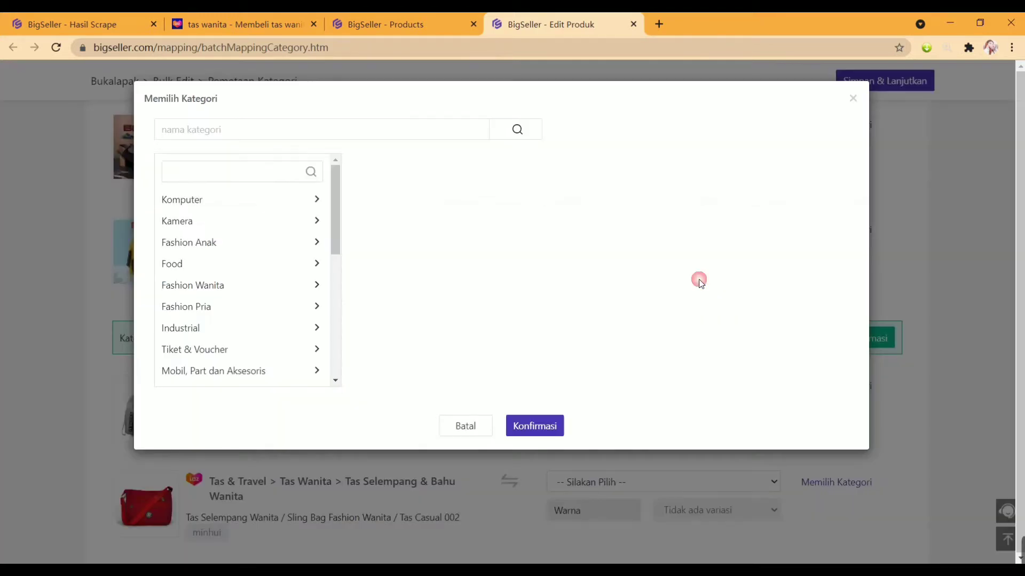
click(479, 427)
click(727, 283)
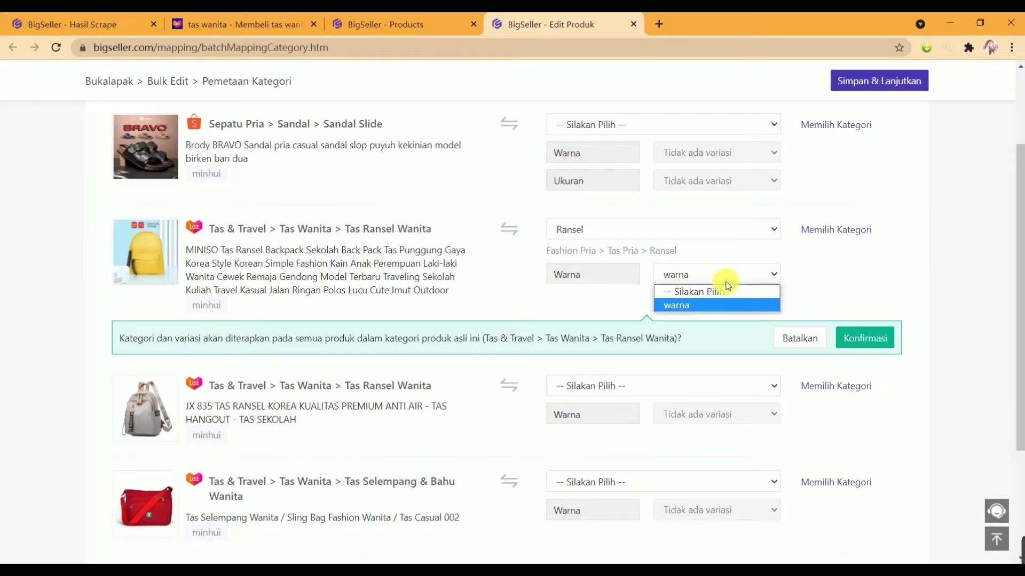
click(703, 303)
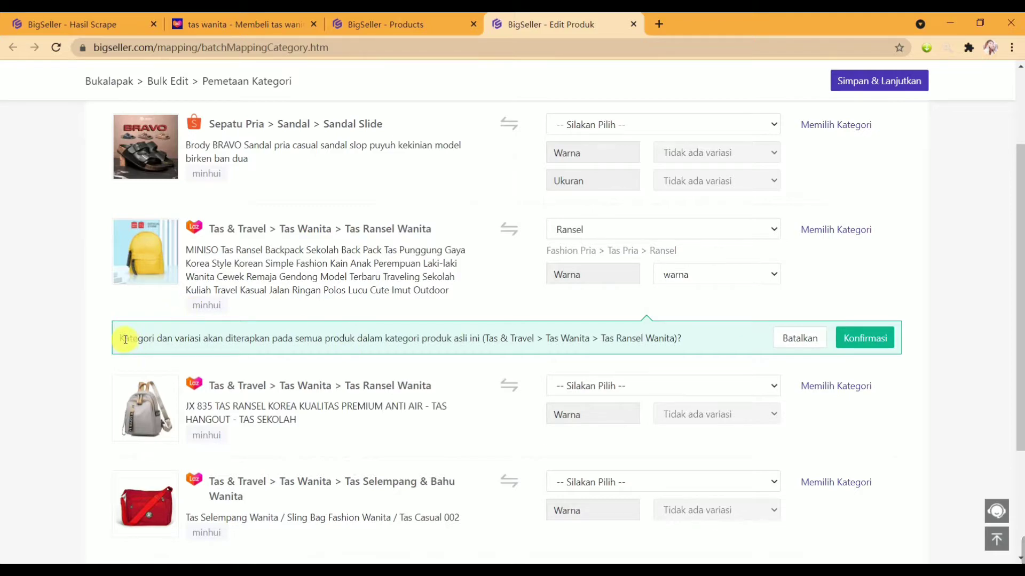
- Apply the Ransel category and variation mapping to all products in Tas & Travel > Tas Wanita > Tas Ransel Wanita
drag(130, 340, 289, 340)
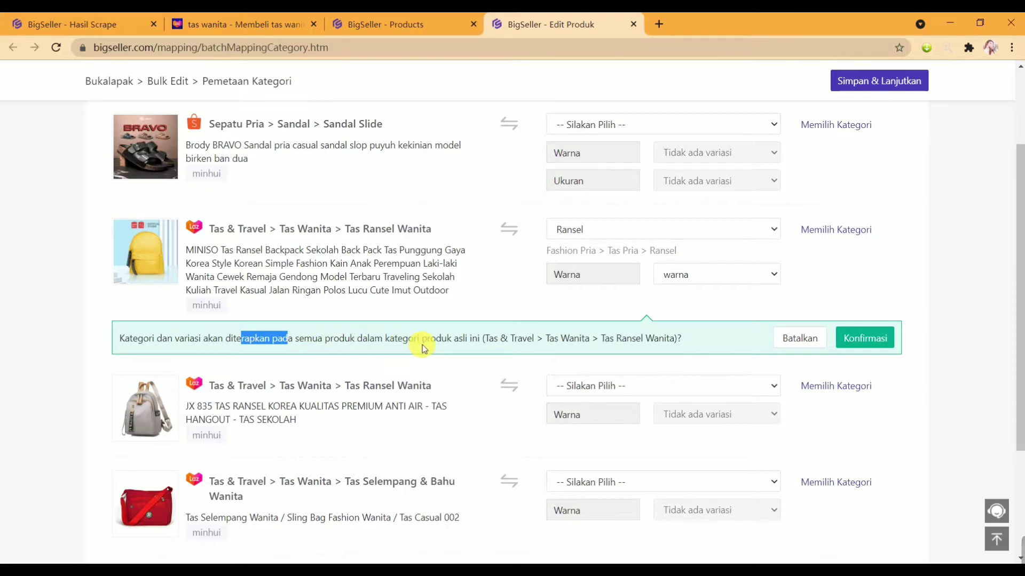
drag(484, 340, 508, 339)
click(481, 340)
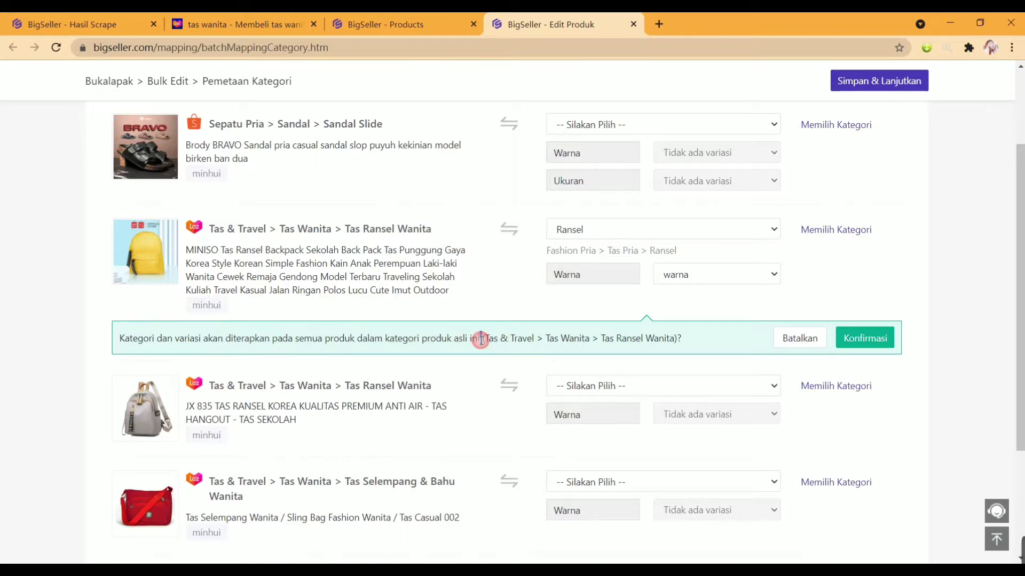
click(487, 340)
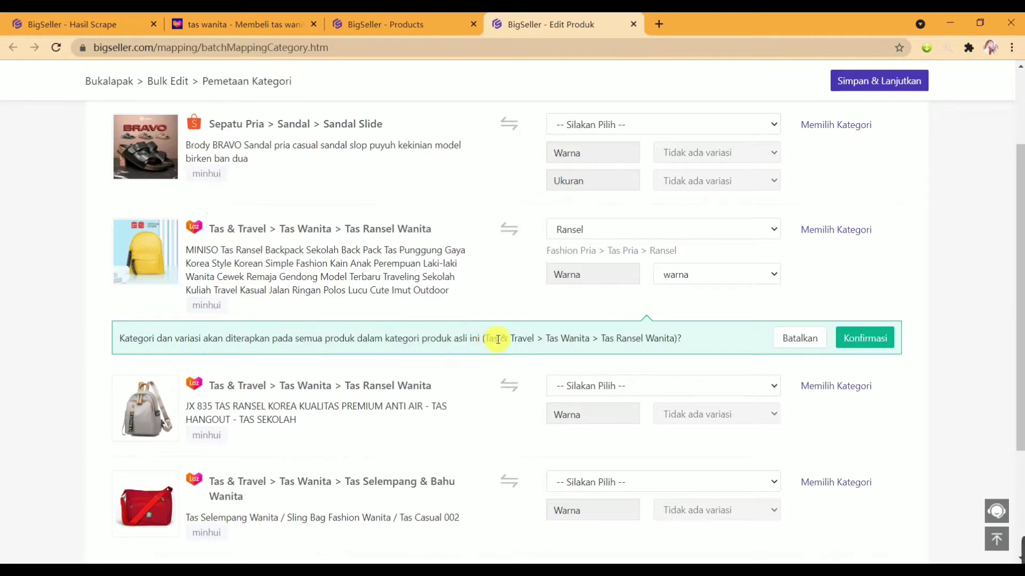
drag(487, 339, 657, 342)
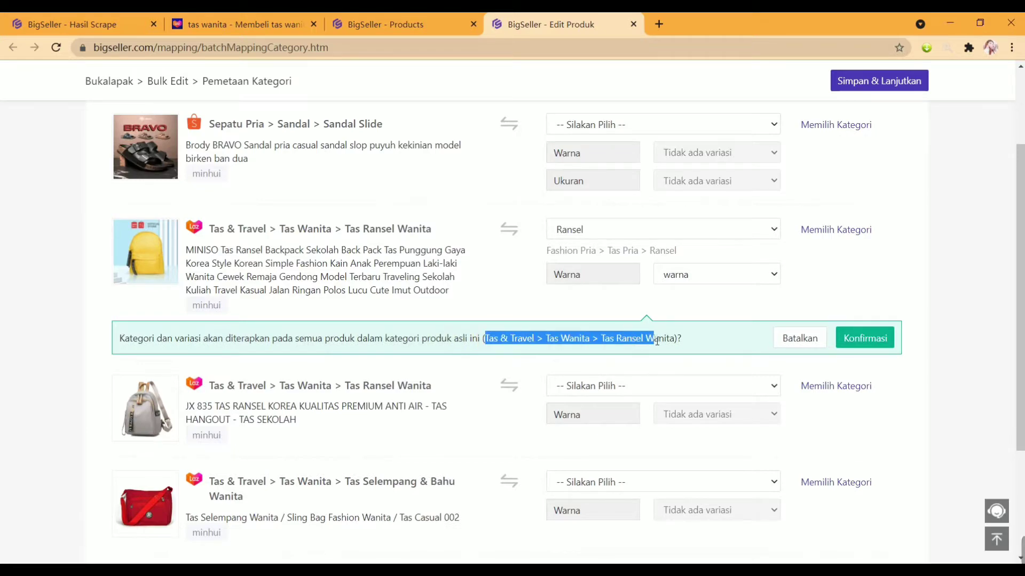
click(886, 344)
click(874, 342)
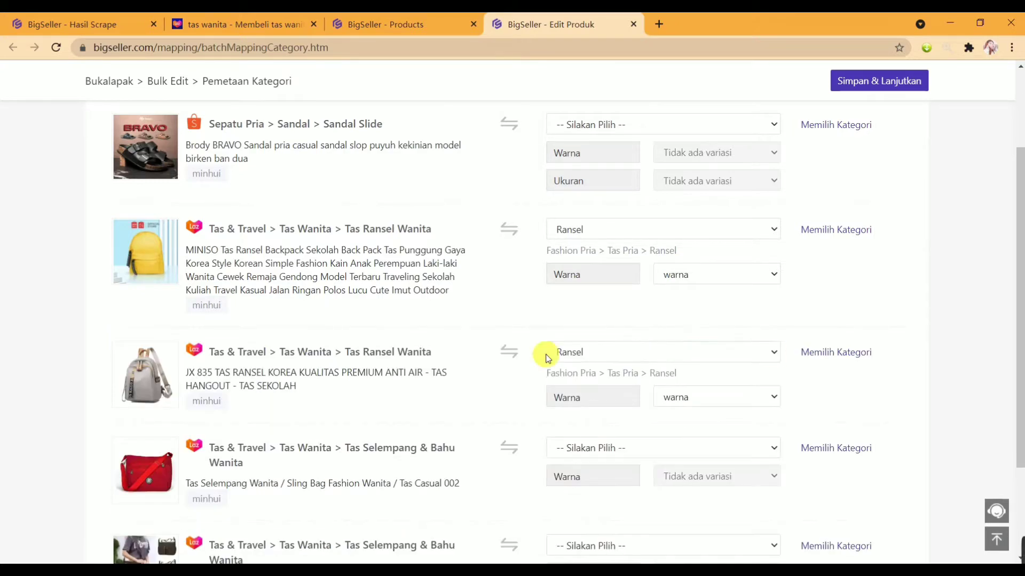
- Map the red Tas Casual 002 sling bag to Fashion Pria > Tas Pria > Selempang, using a category search for "selempang"
scroll(496, 318, down, 3)
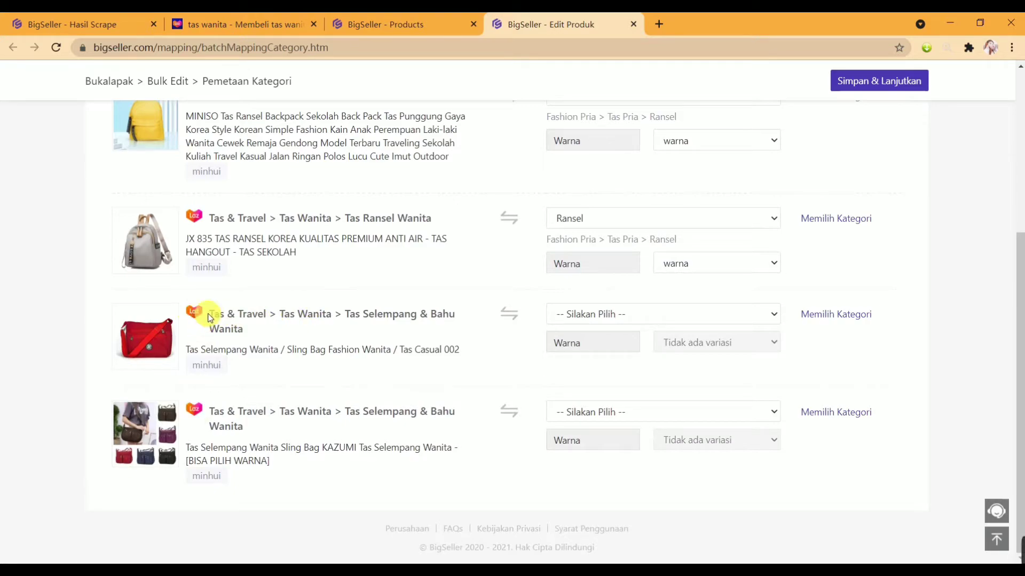
drag(210, 318, 236, 327)
drag(227, 411, 306, 435)
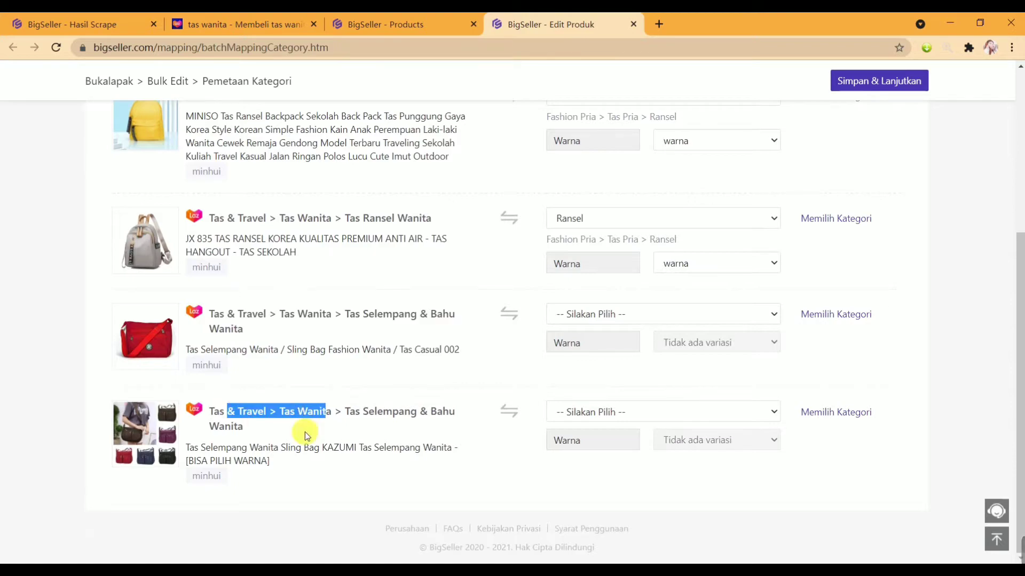
click(833, 314)
click(340, 138)
text(s)
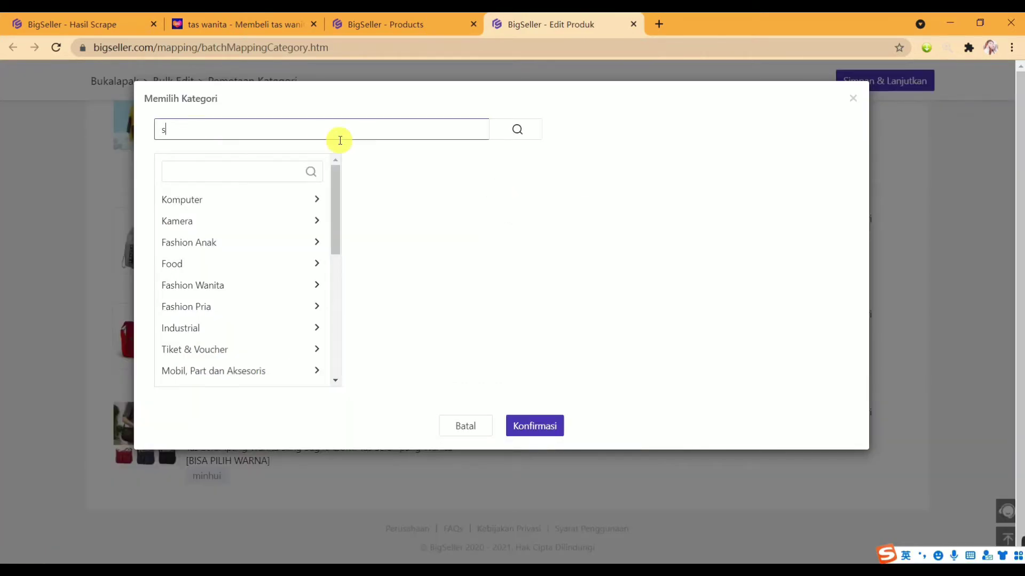
text(elempang)
key(Return)
click(314, 167)
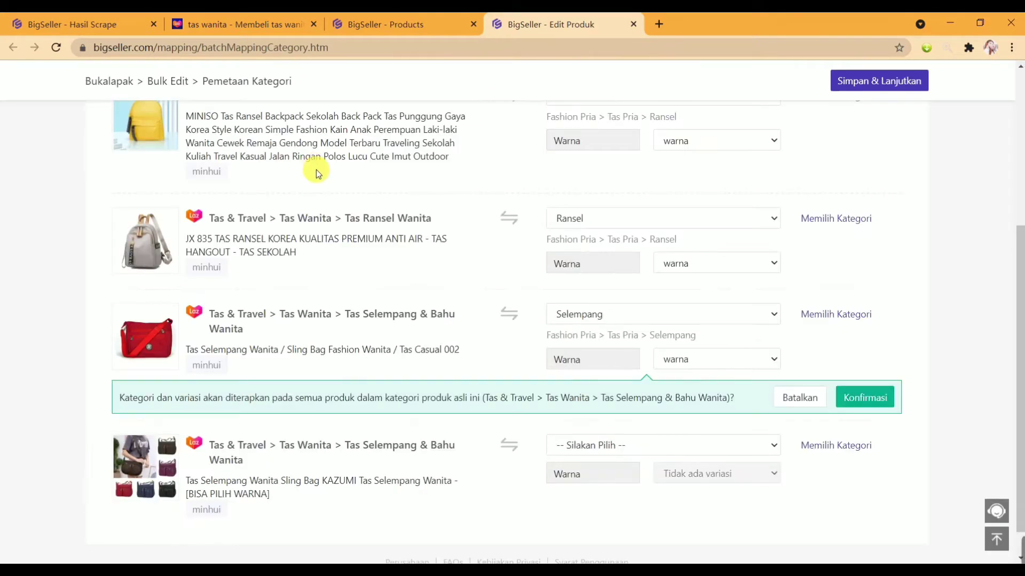
- Match the sling bag's Warna variation to warna and apply its mapping to all Tas Selempang & Bahu Wanita products
scroll(640, 369, down, 1)
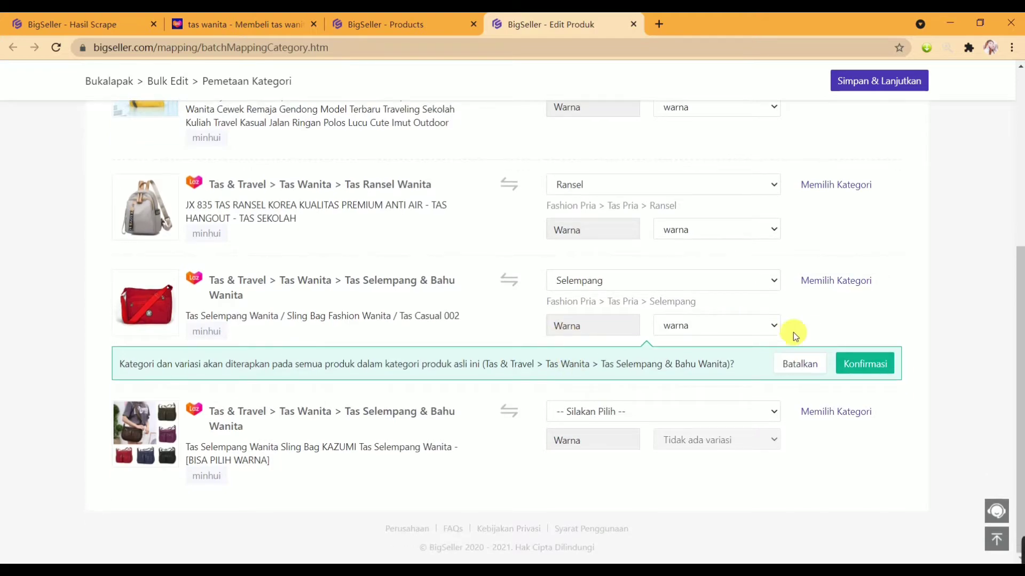
click(707, 325)
click(688, 354)
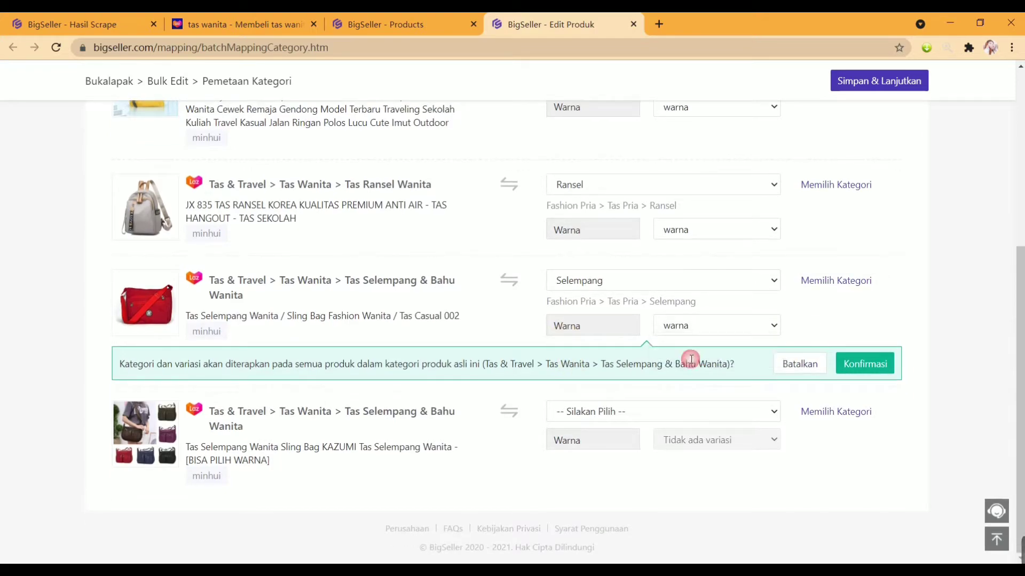
click(854, 372)
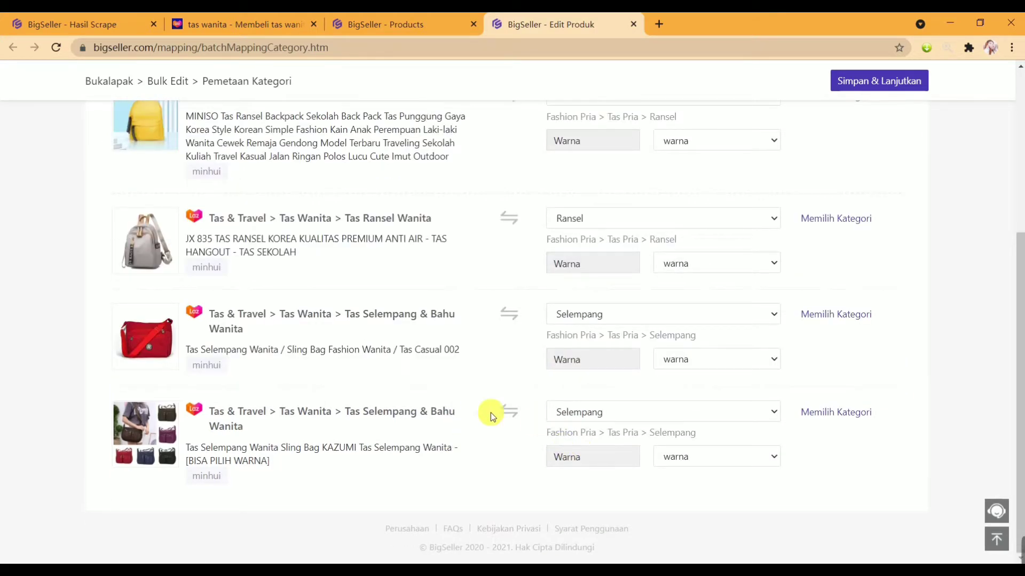
- Map the Brody BRAVO sandal to Fashion Pria > Sandal > Sandal Flat, searching the categories for "Sandal Slide" and "Sandal"
scroll(652, 411, up, 5)
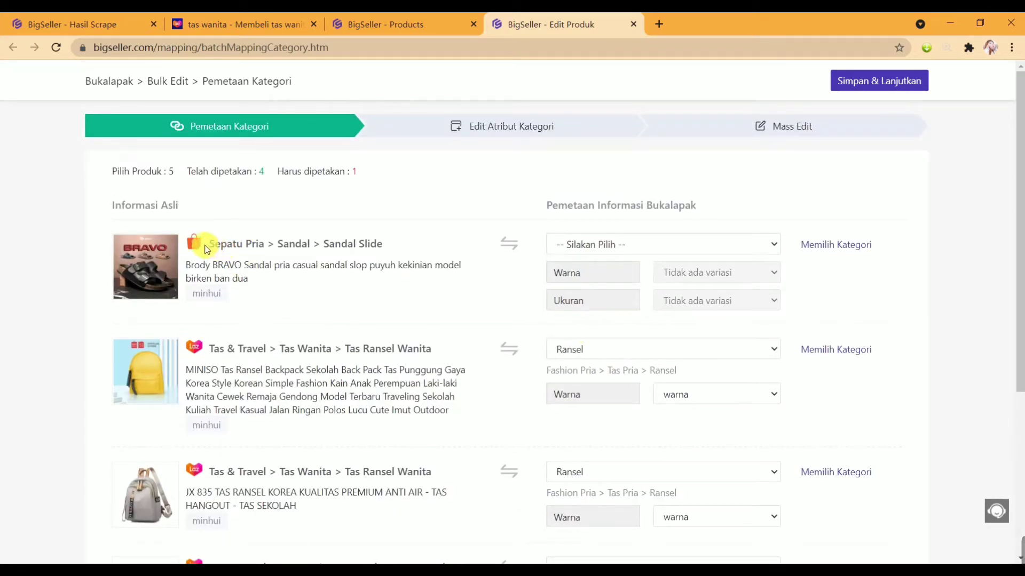
drag(211, 241, 382, 243)
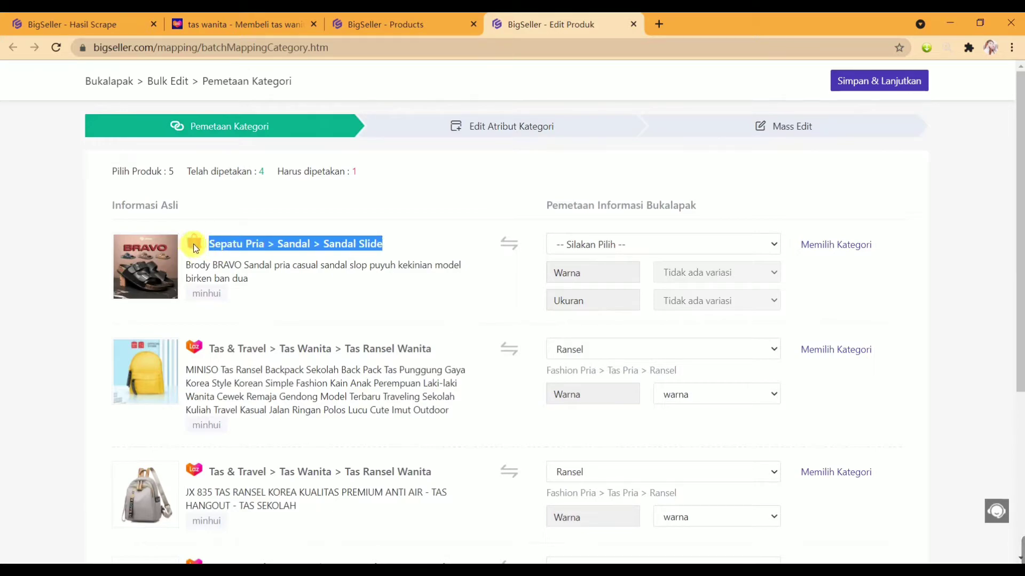
drag(207, 244, 382, 244)
drag(411, 240, 336, 240)
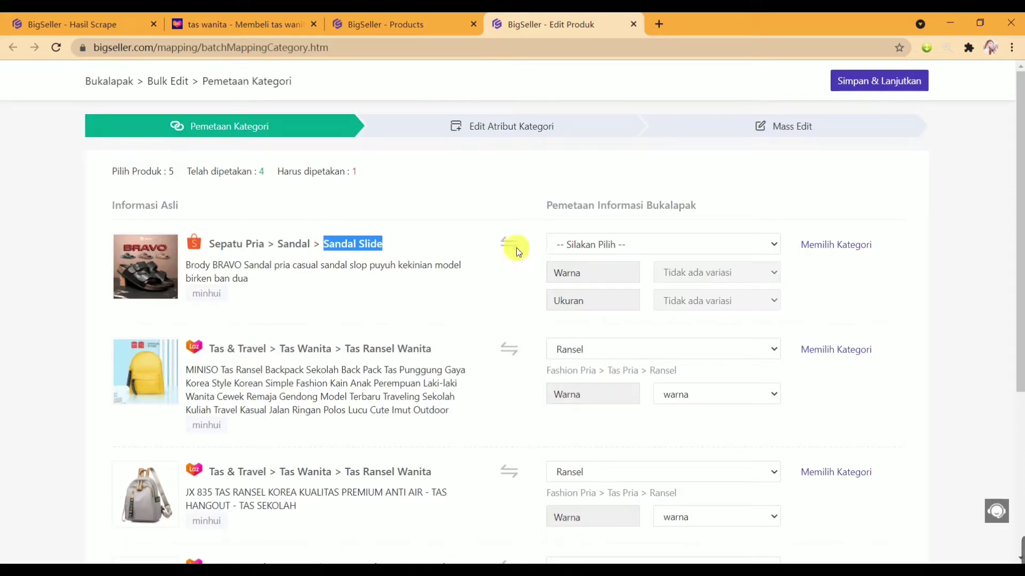
click(861, 248)
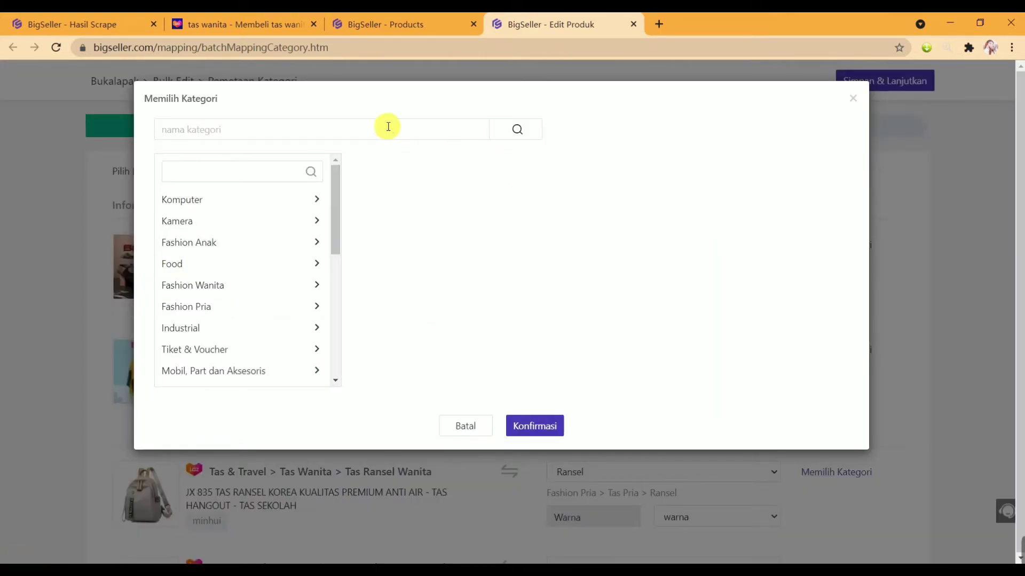
click(383, 130)
text(Sandal Slide)
key(Return)
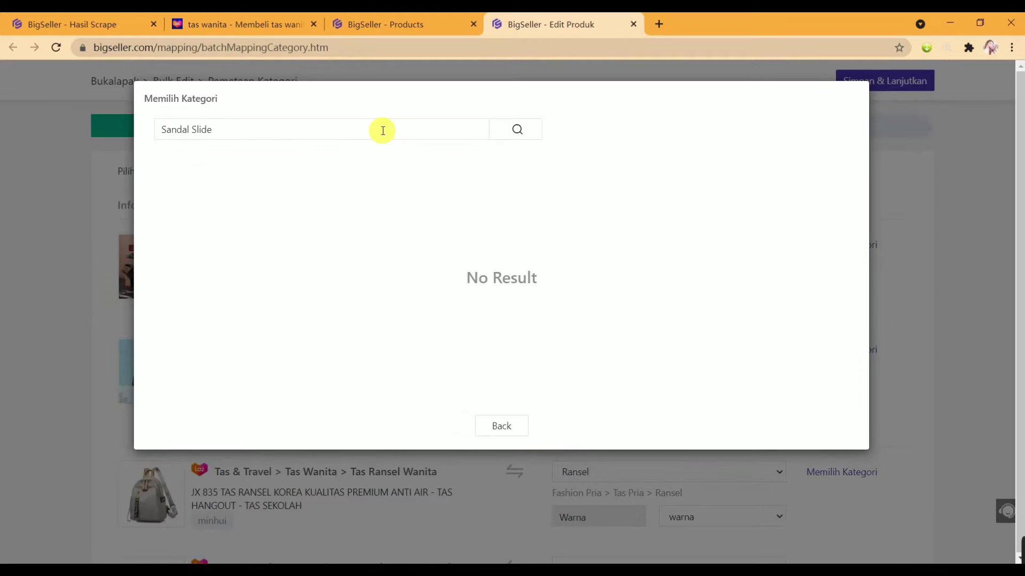
click(201, 131)
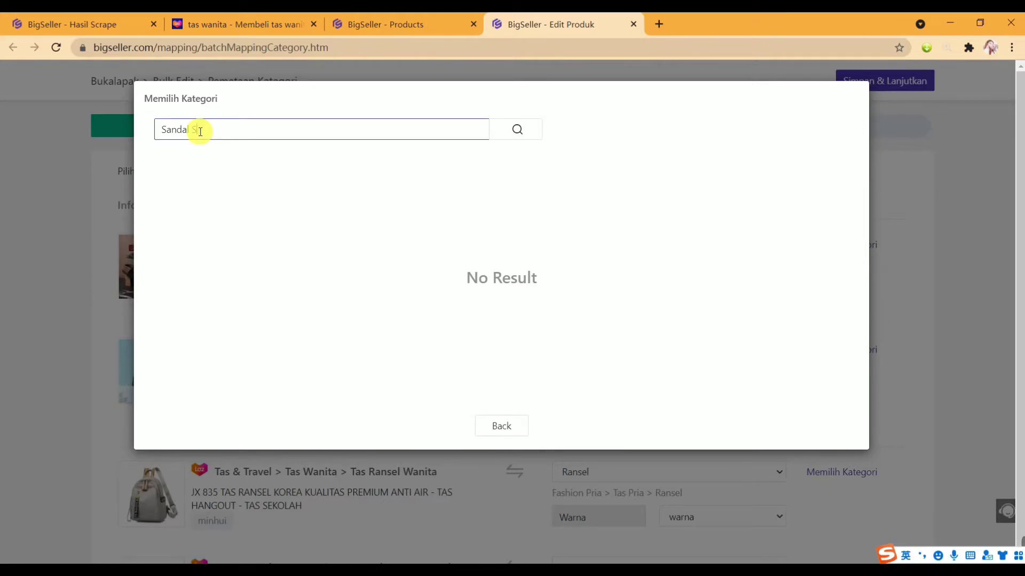
key(Return)
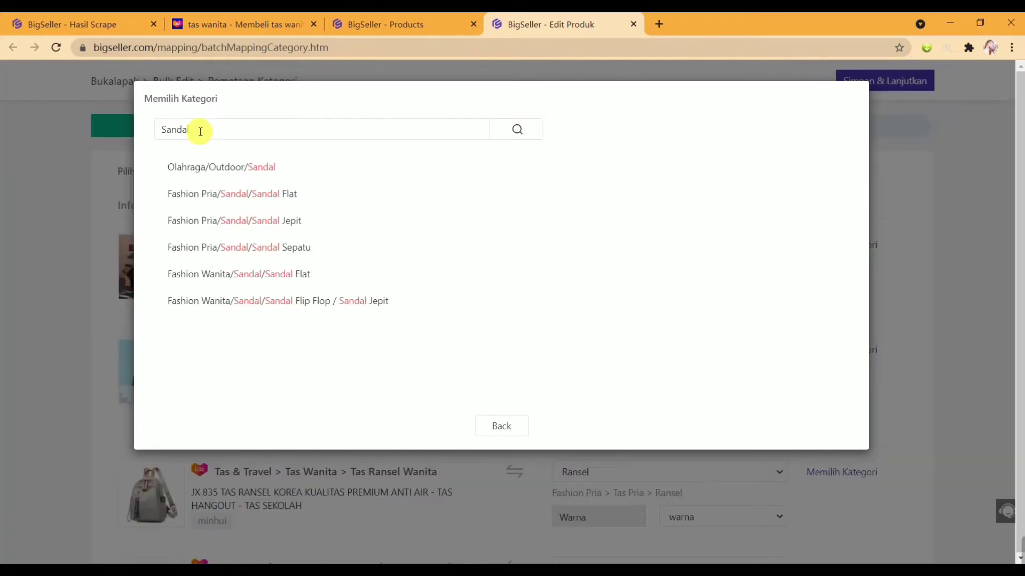
click(267, 194)
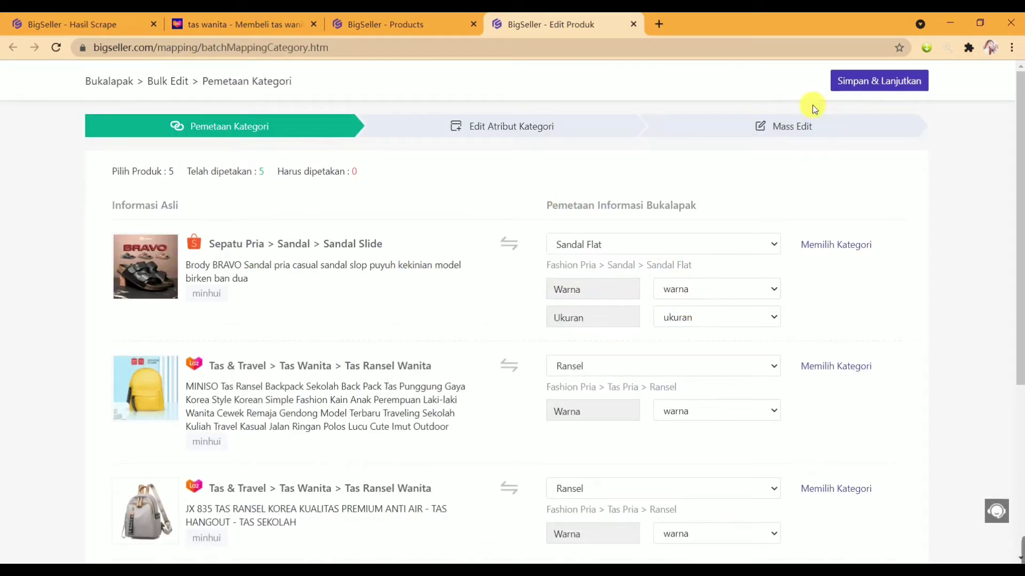
- Save the category mapping and the category attributes without extra attributes, continuing to the Mass Edit page
click(863, 84)
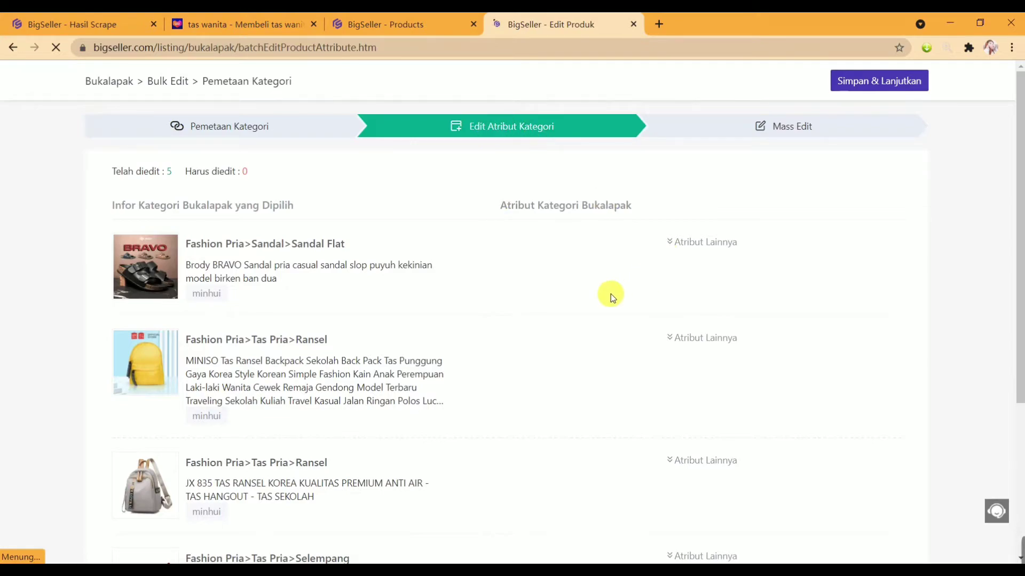
scroll(603, 297, down, 4)
scroll(592, 295, up, 4)
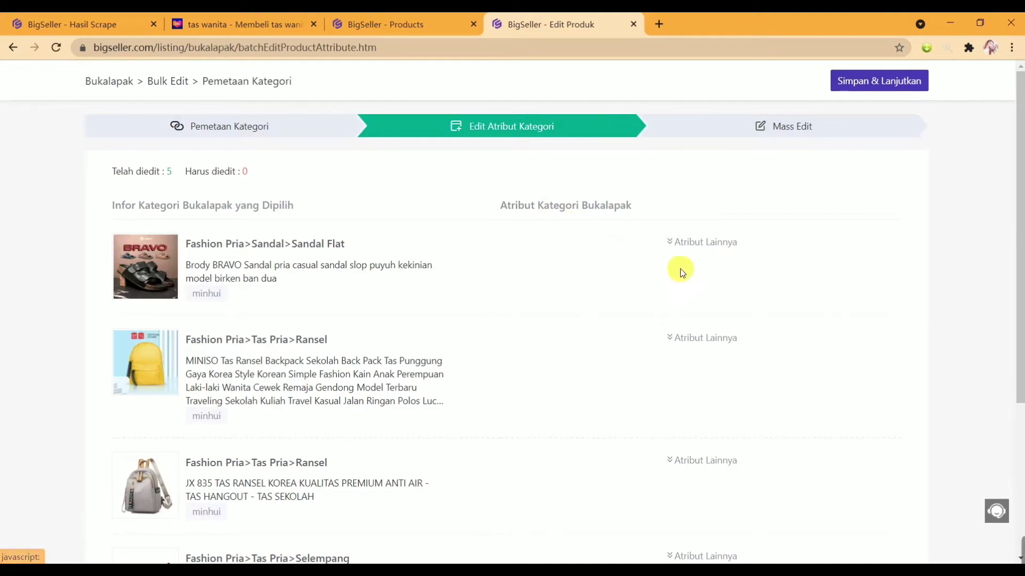
click(870, 86)
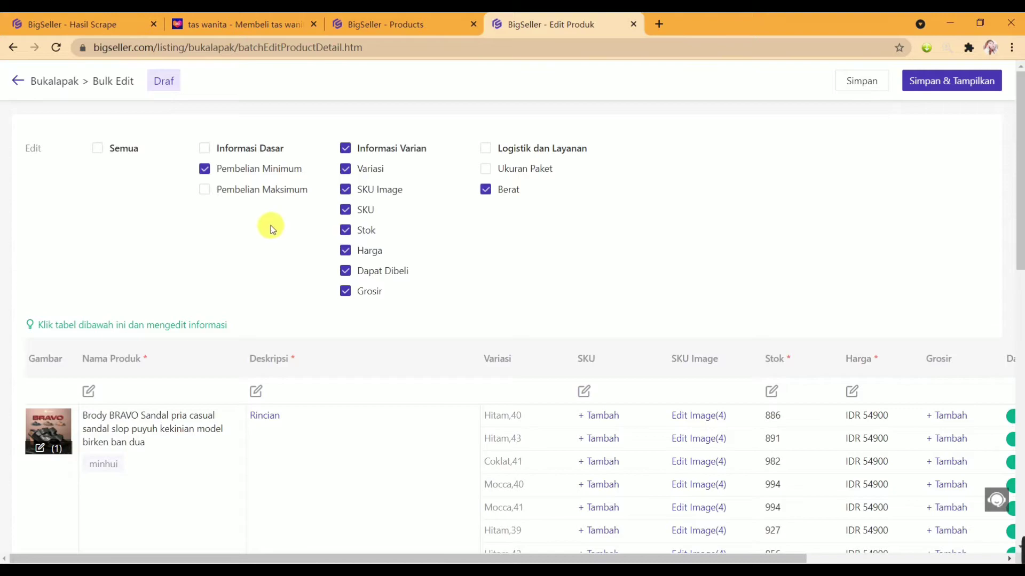
scroll(302, 240, down, 1)
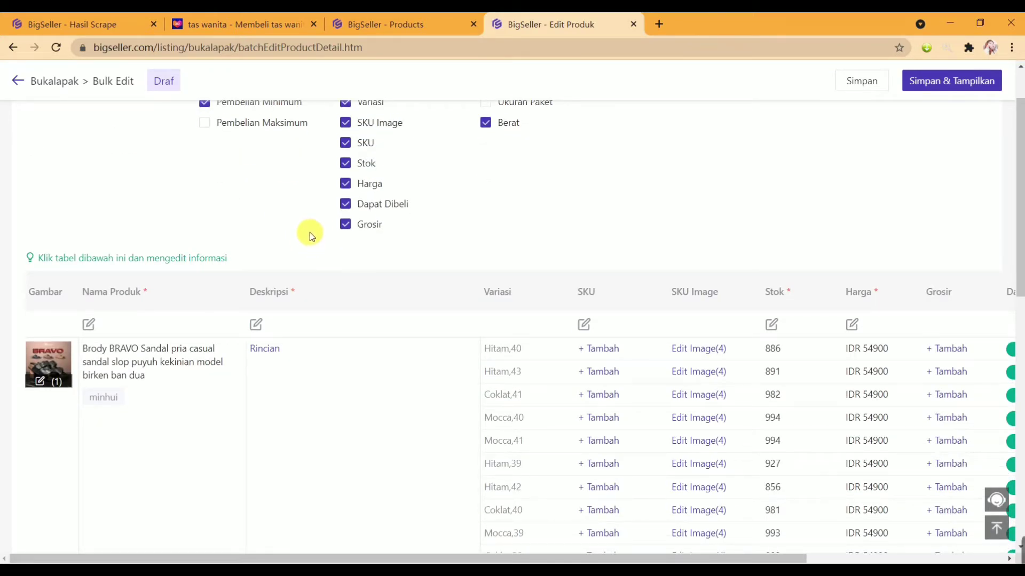
- Try toggling the Informasi Dasar, Pembelian Minimum, Variasi and Logistik dan Layanan fields in the mass edit field selection
scroll(310, 233, up, 1)
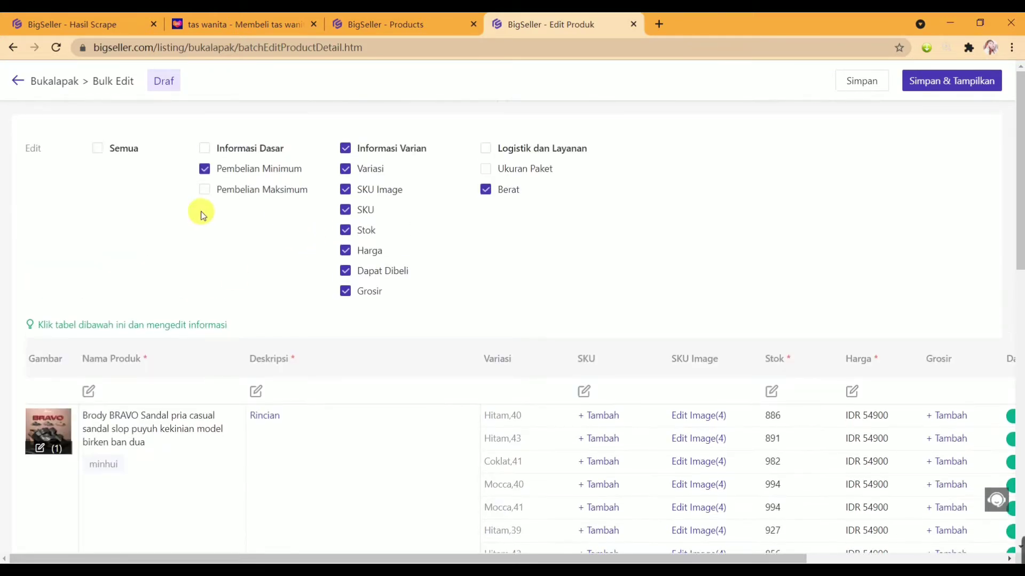
click(214, 155)
click(215, 155)
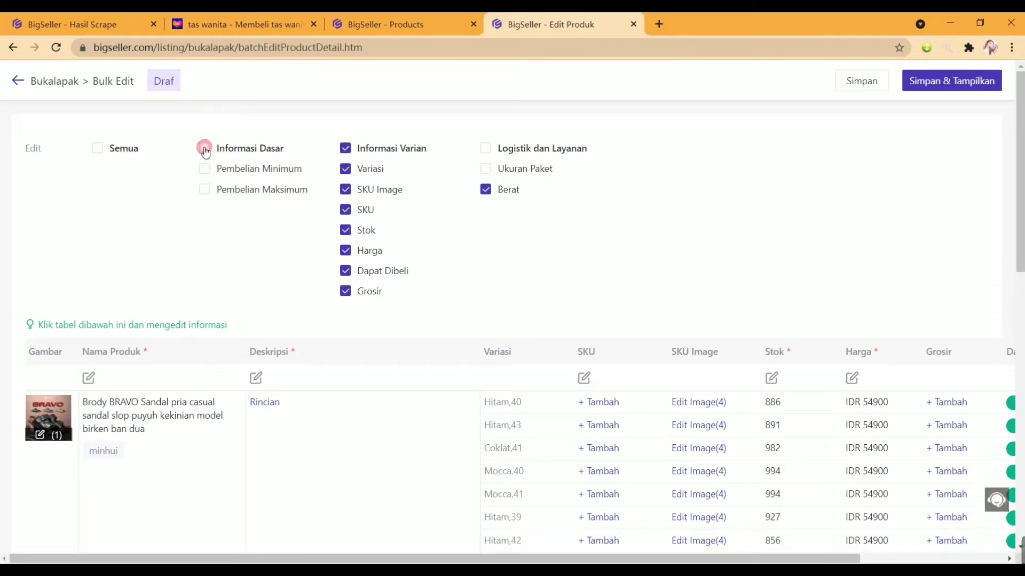
click(205, 169)
click(347, 171)
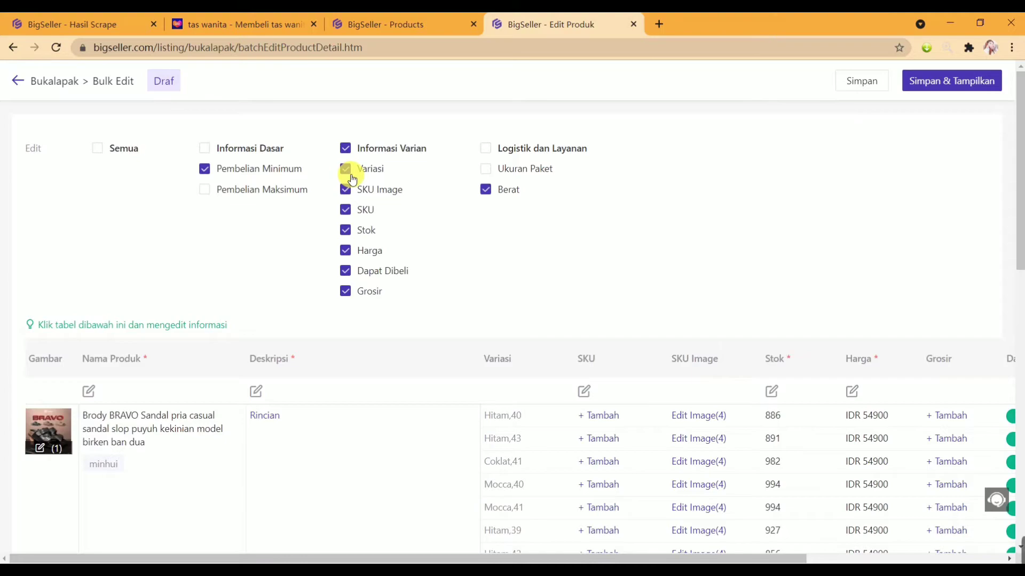
click(507, 153)
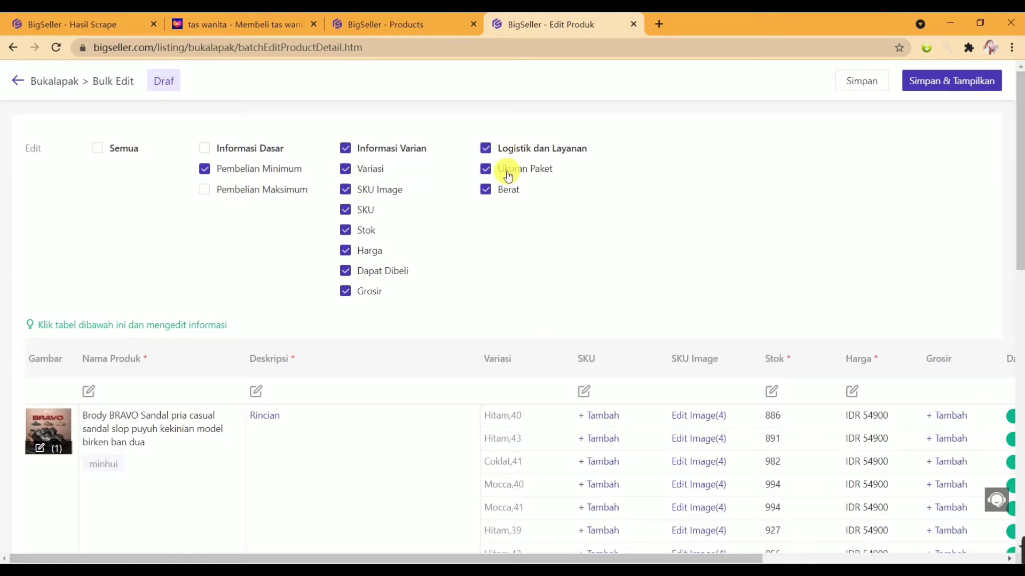
- Examine the listed products and their editable names, from the Brody BRAVO sandal through the MINISO and JX 835 backpacks to the sling bags
scroll(279, 308, down, 3)
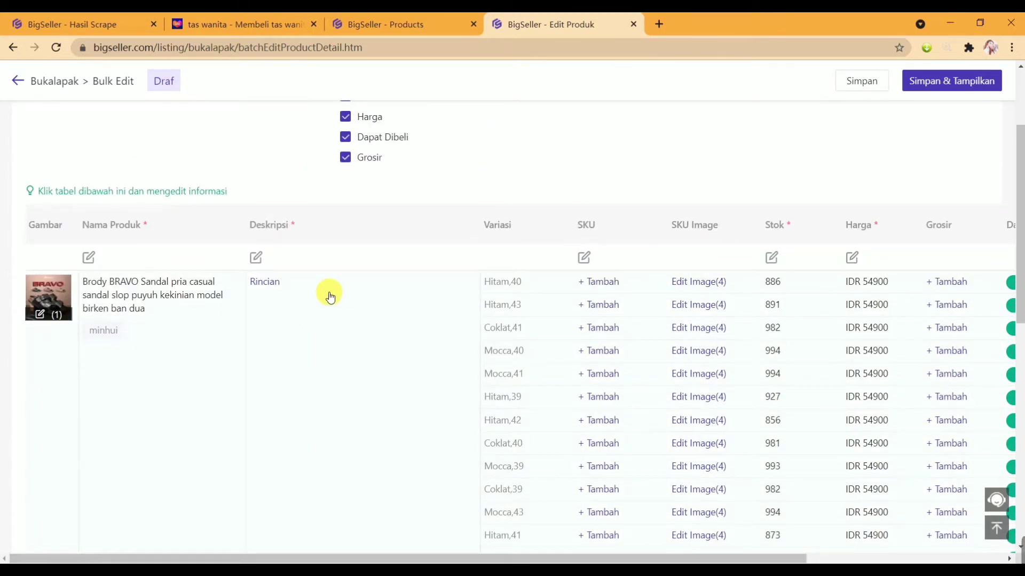
scroll(326, 291, down, 5)
scroll(251, 312, down, 5)
scroll(179, 328, up, 10)
click(141, 288)
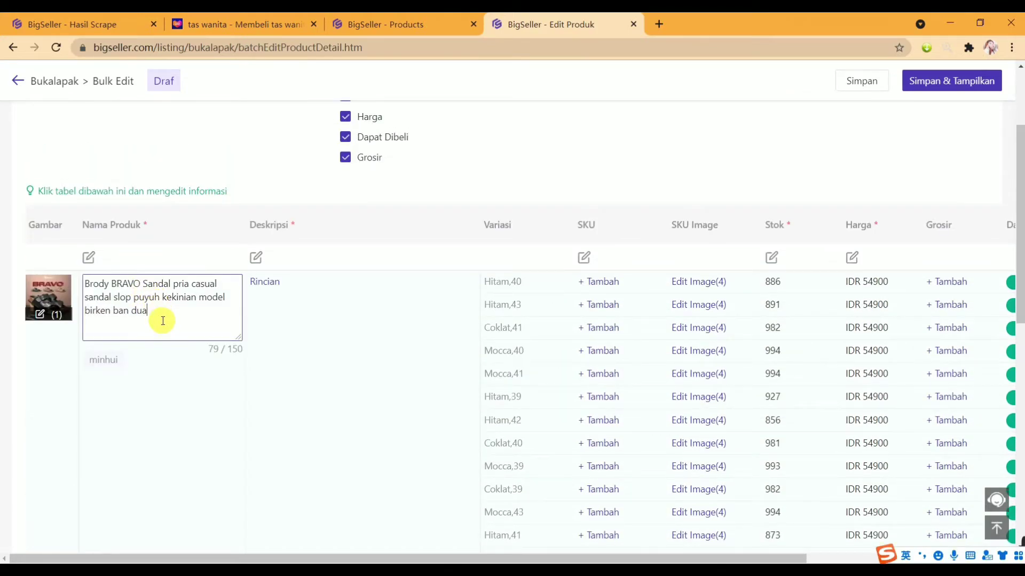
scroll(163, 320, down, 15)
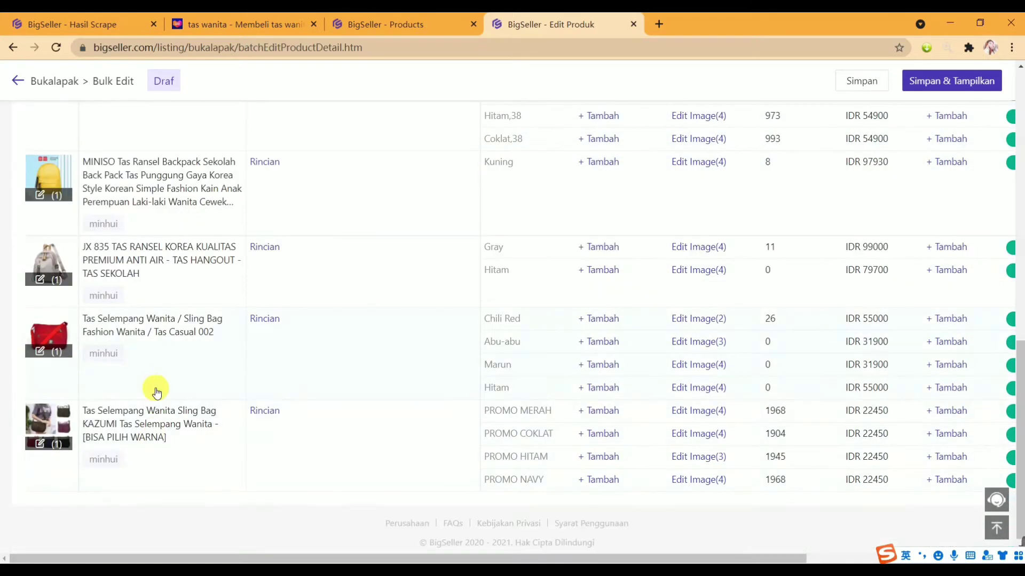
click(165, 339)
click(160, 269)
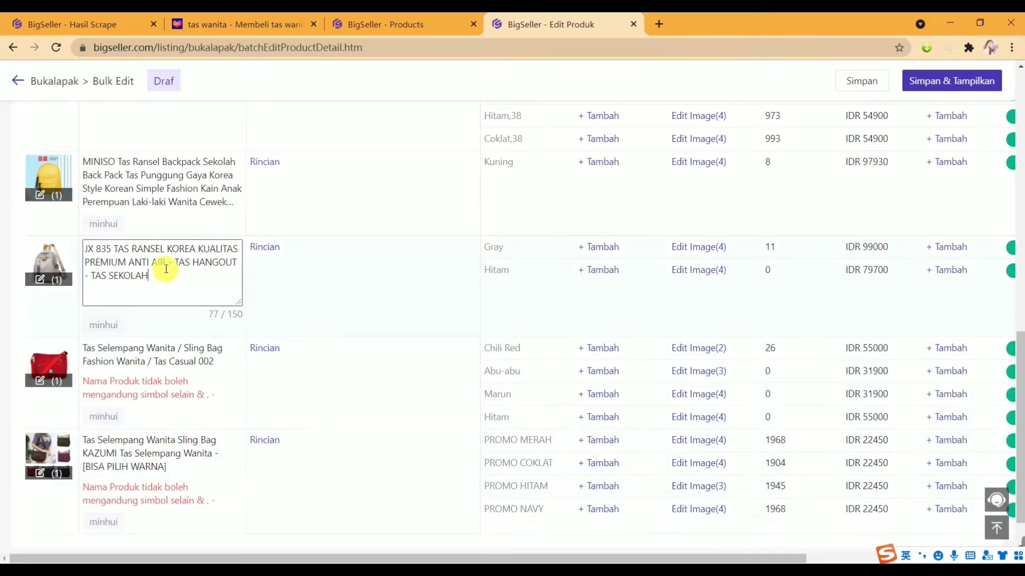
click(169, 191)
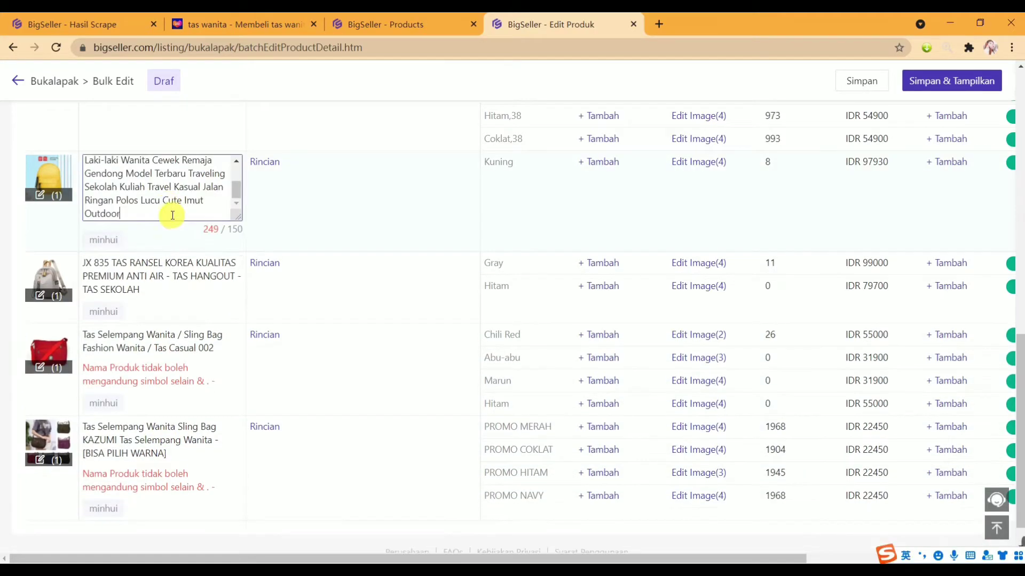
click(361, 222)
scroll(353, 235, up, 3)
scroll(245, 283, up, 9)
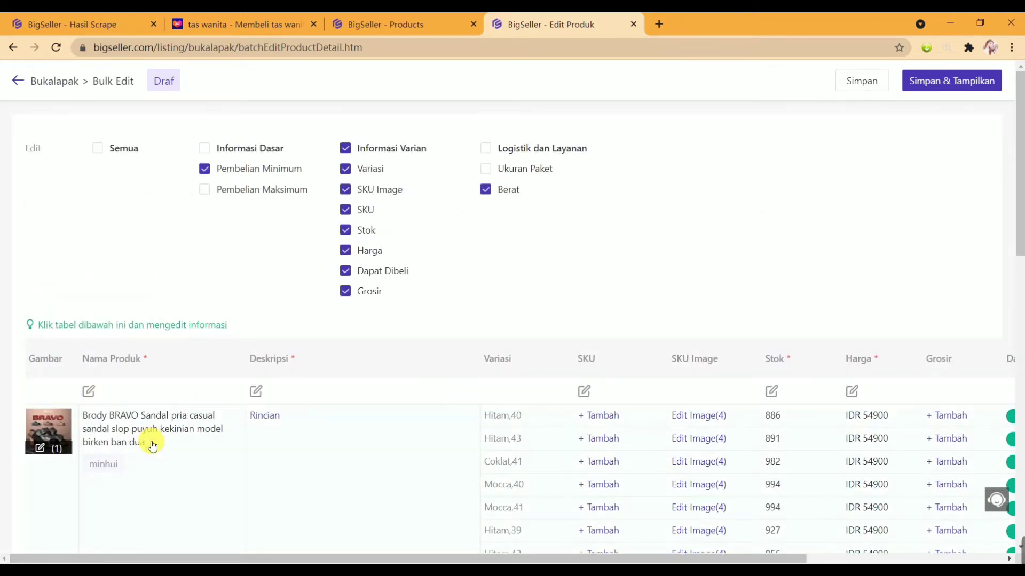
- Shorten the Brody BRAVO sandal's product name by removing "ban dua" from its end
scroll(151, 443, down, 4)
click(136, 216)
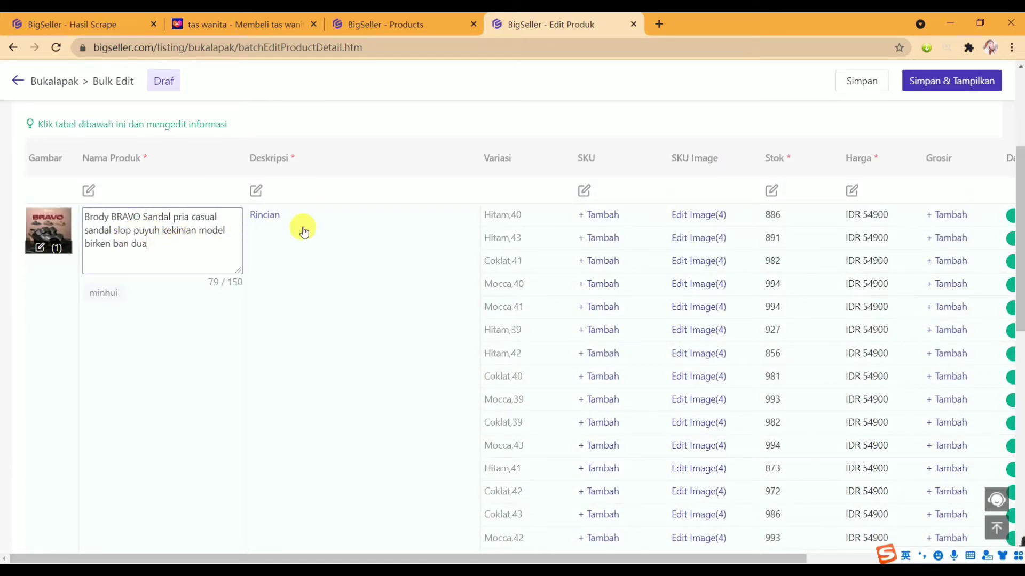
click(166, 322)
click(156, 251)
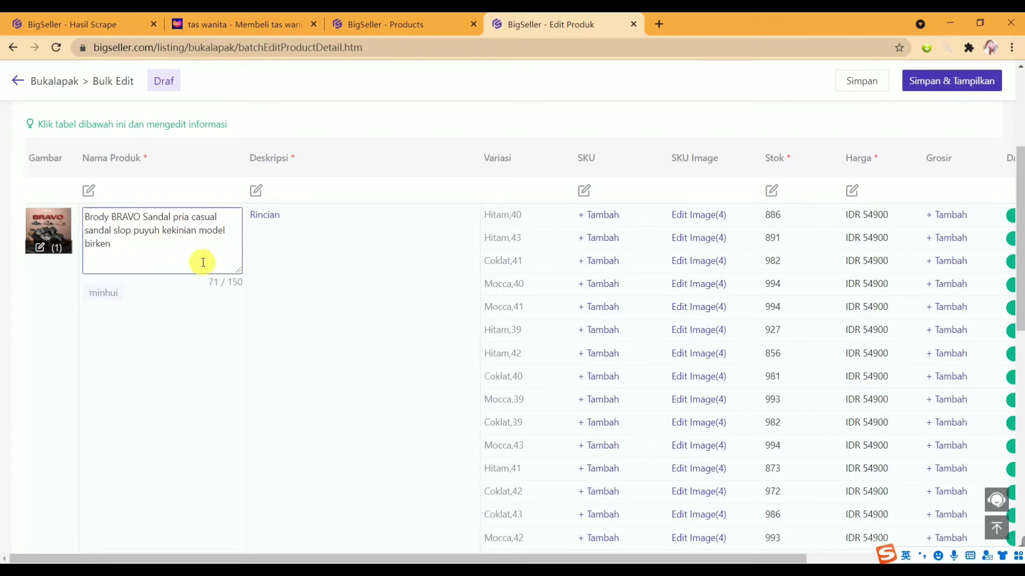
- Inspect the SKU, Grosir, Harga and Stok fields of the sandal's Hitam,40 variation, leaving the values as they are
click(592, 214)
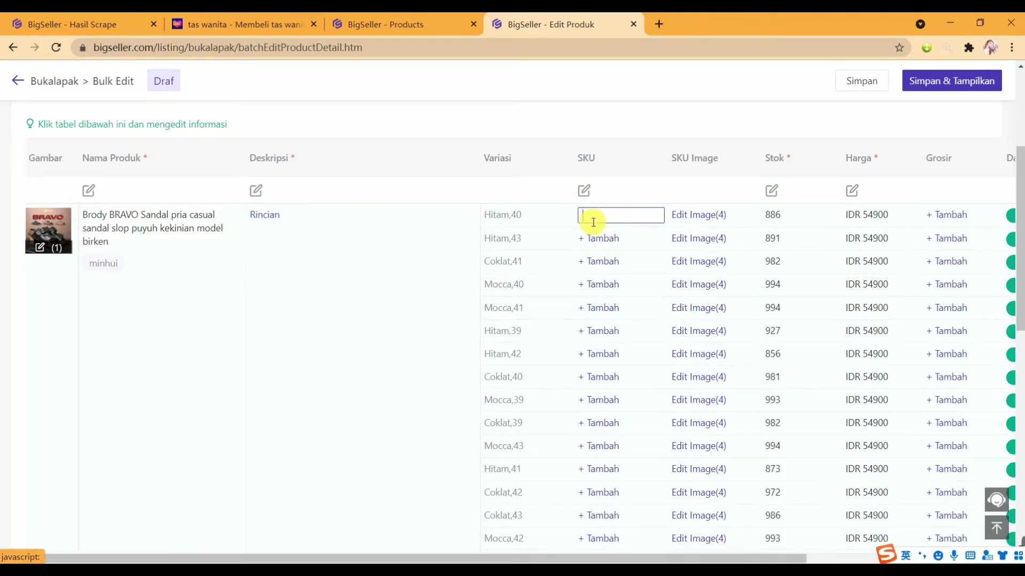
click(949, 212)
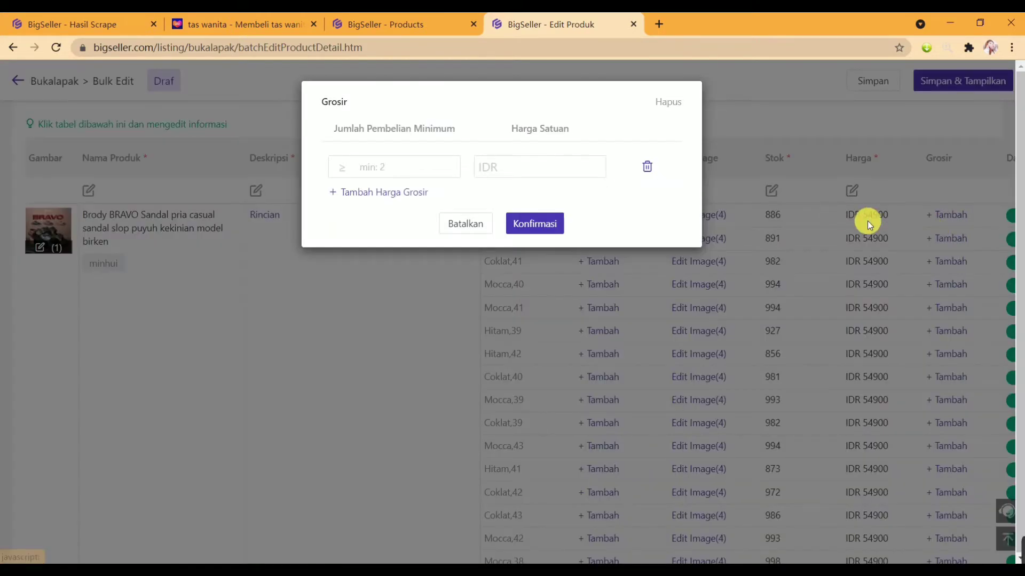
click(464, 225)
click(899, 218)
click(793, 221)
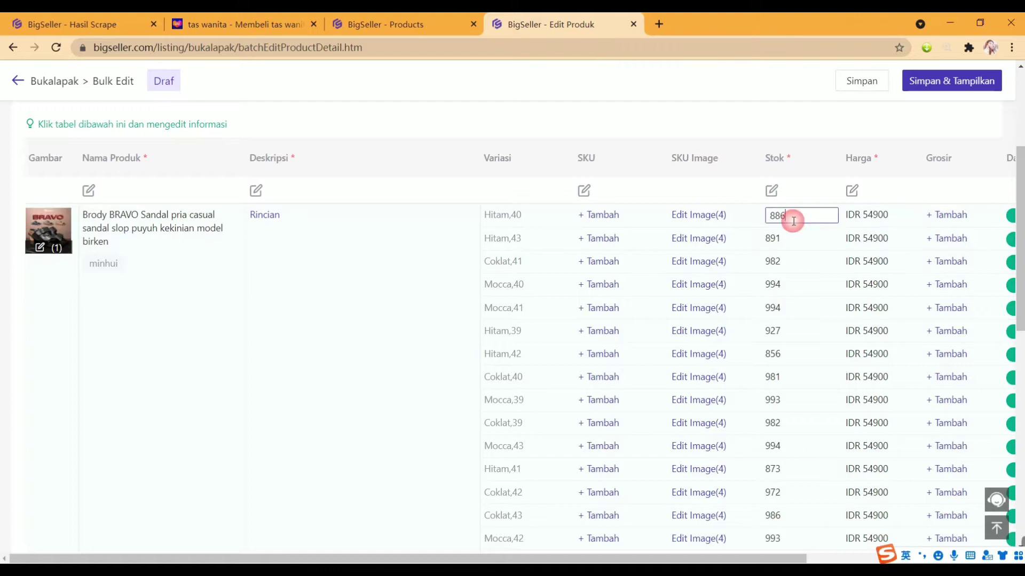
click(570, 111)
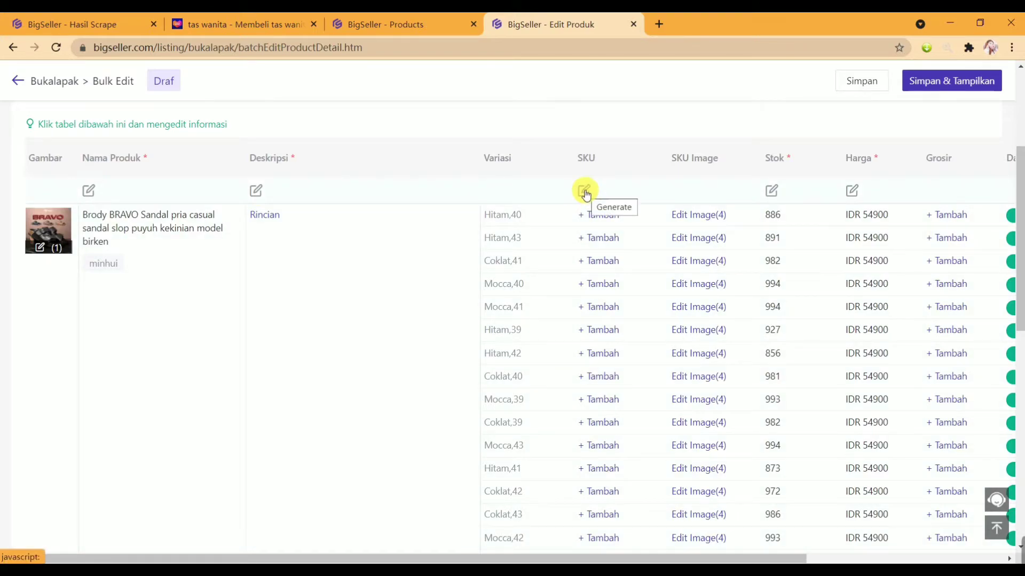
- Bulk edit all product names by adding "yiko" at the start and "tiki" at the end, and check the product list
click(90, 190)
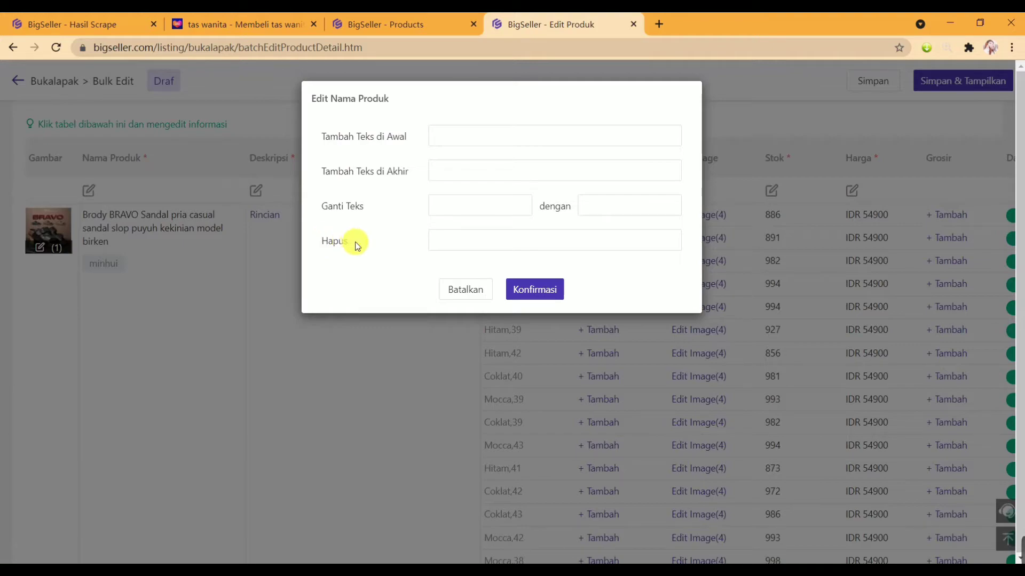
click(464, 136)
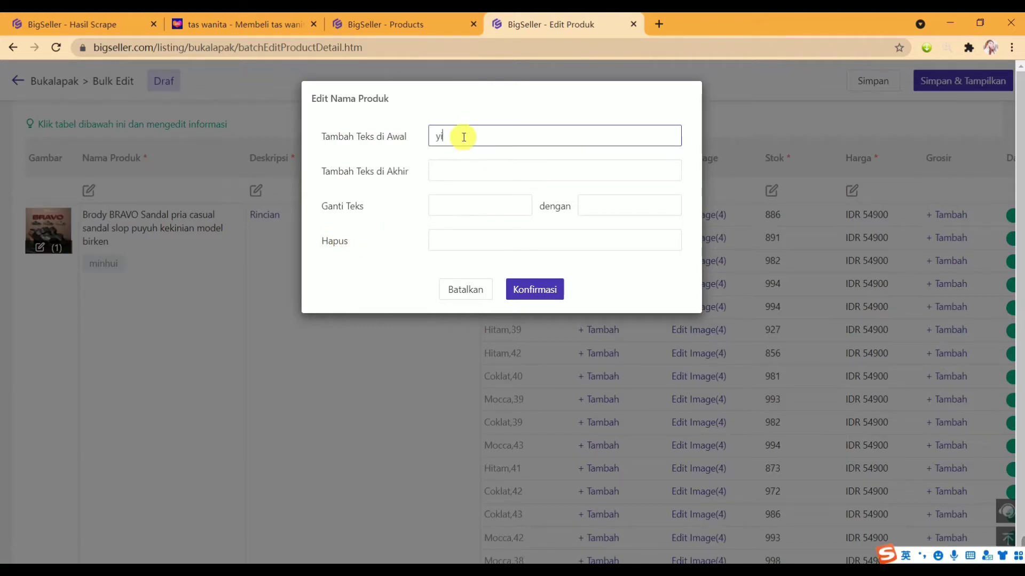
click(463, 177)
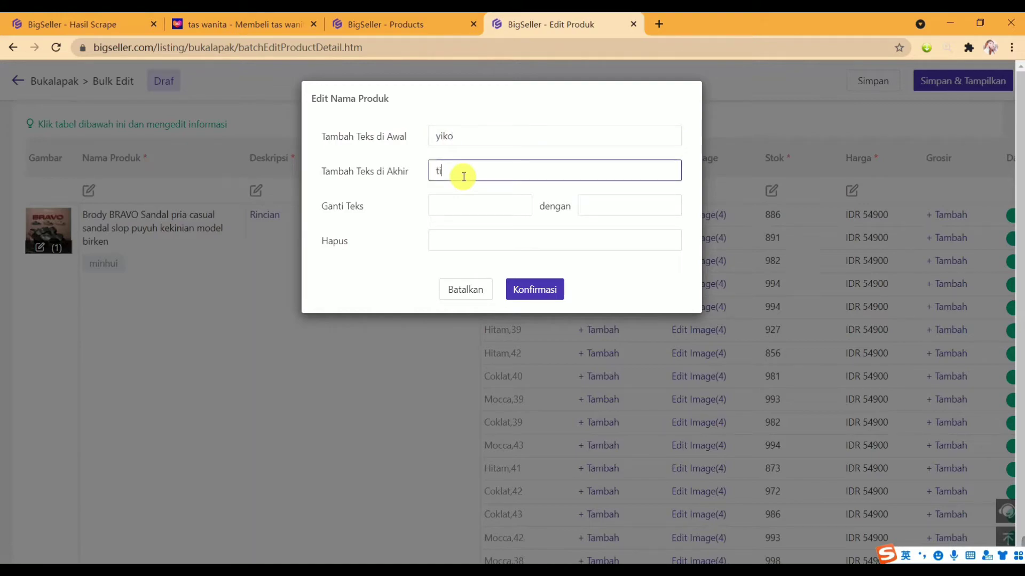
text(tiki)
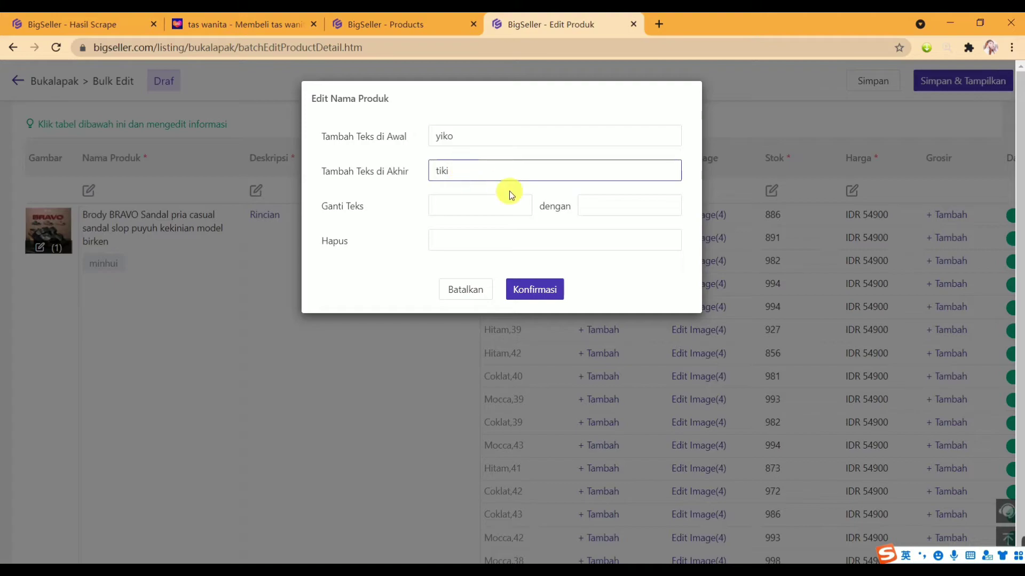
click(544, 289)
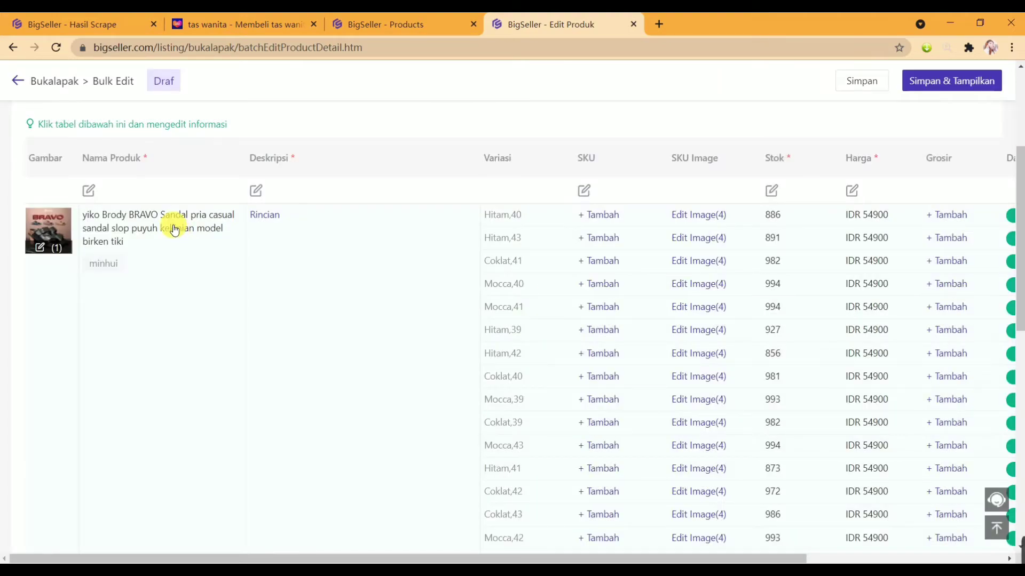
scroll(142, 302, down, 4)
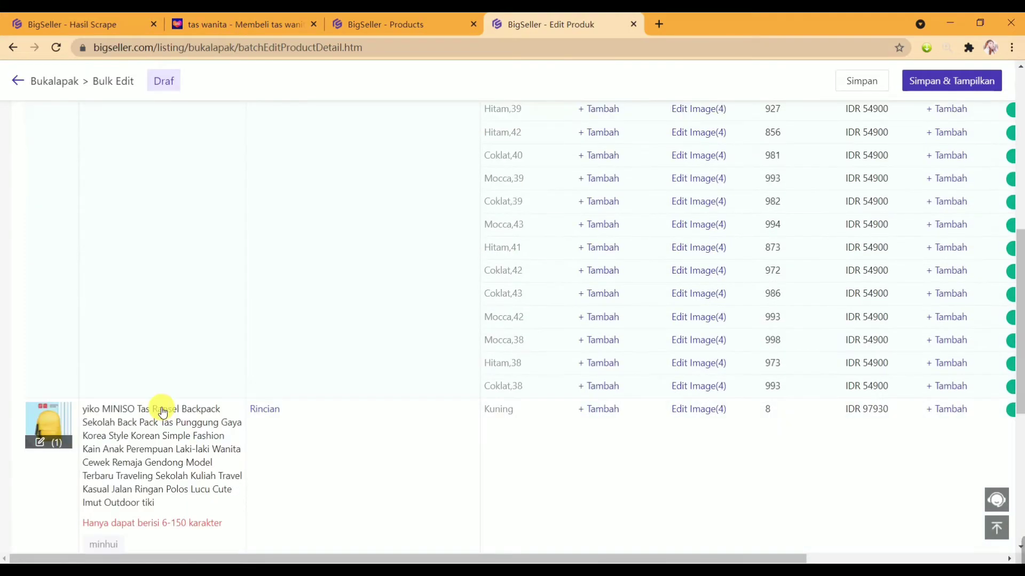
scroll(163, 412, down, 6)
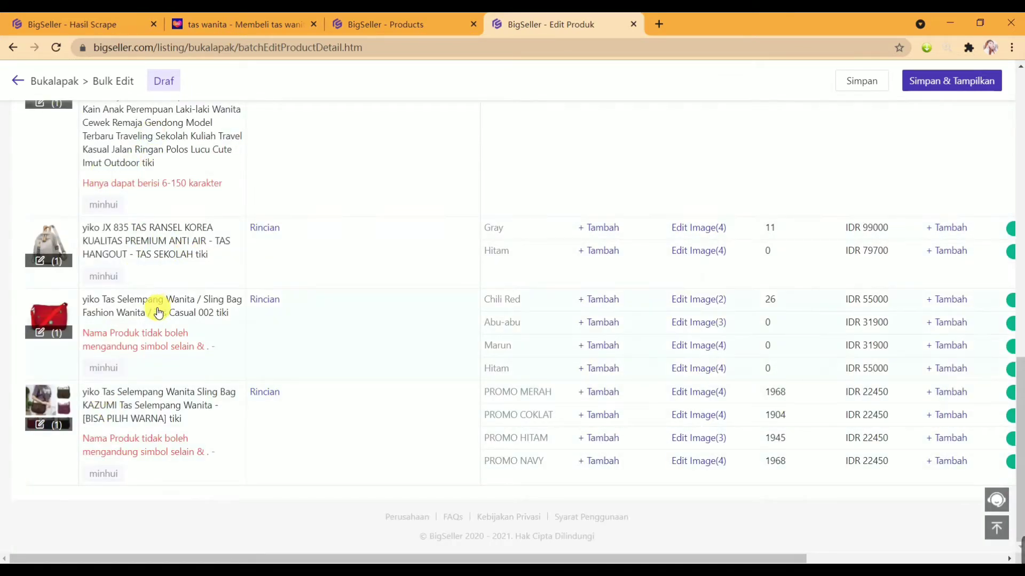
scroll(144, 263, up, 5)
scroll(144, 264, up, 6)
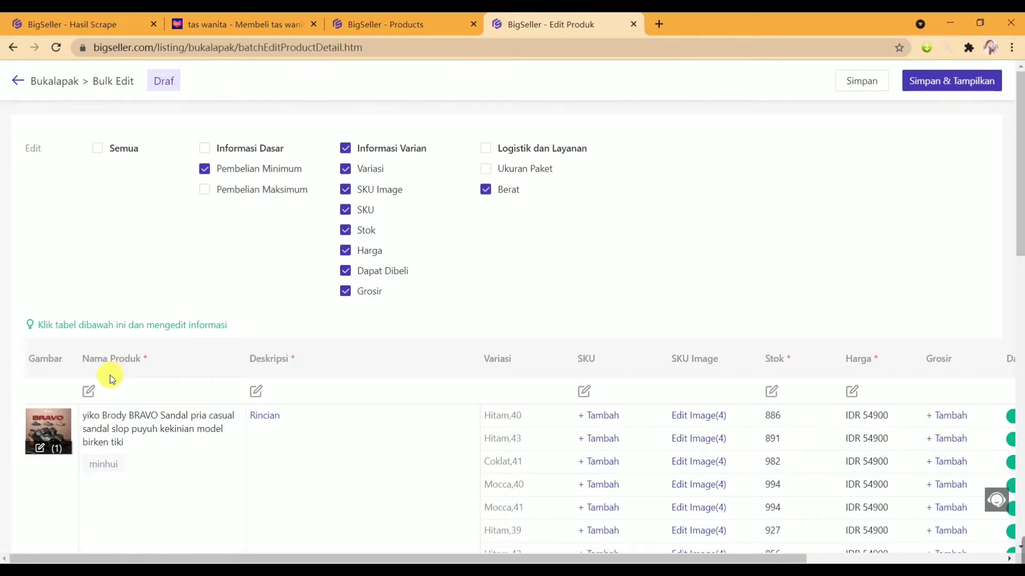
- Delete the text "yiko" from all product names in bulk and review the names in the list
click(86, 392)
click(480, 204)
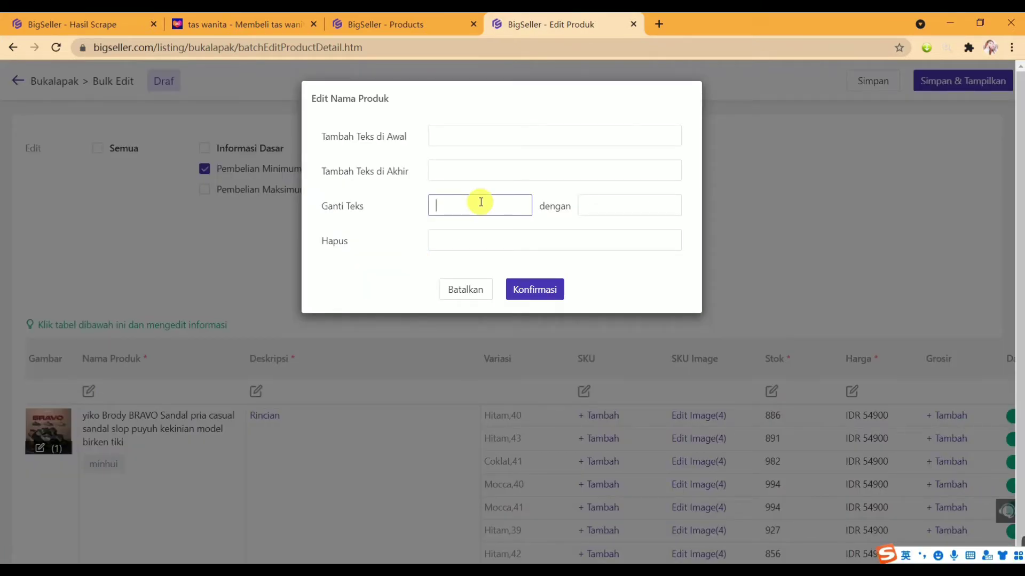
click(470, 246)
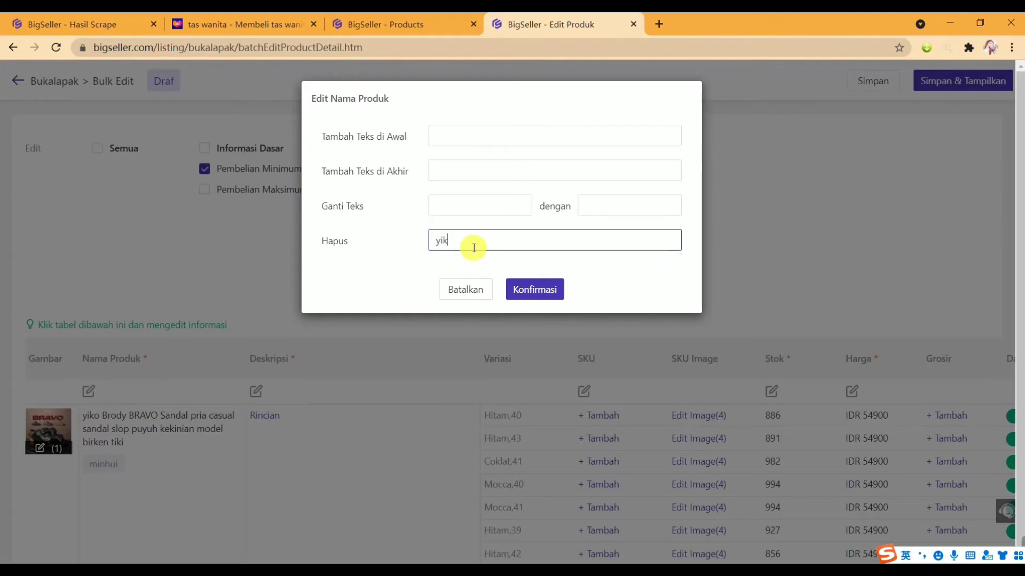
click(550, 291)
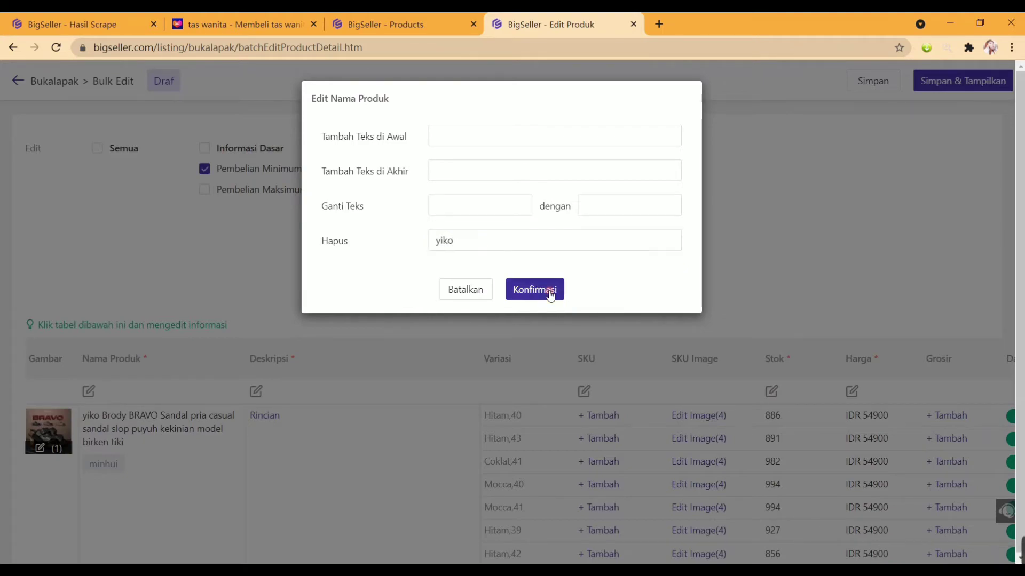
scroll(144, 443, down, 20)
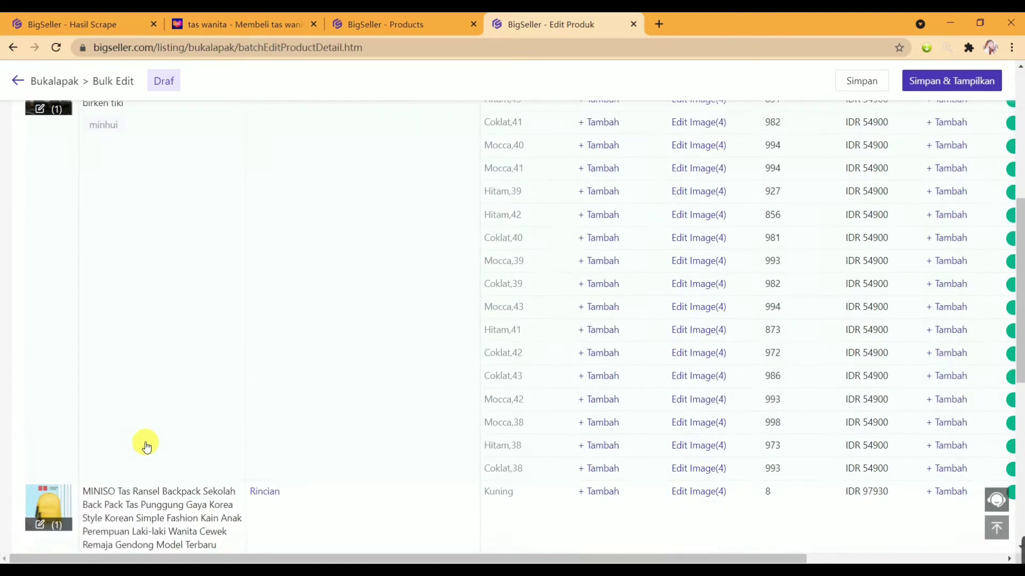
scroll(167, 330, up, 6)
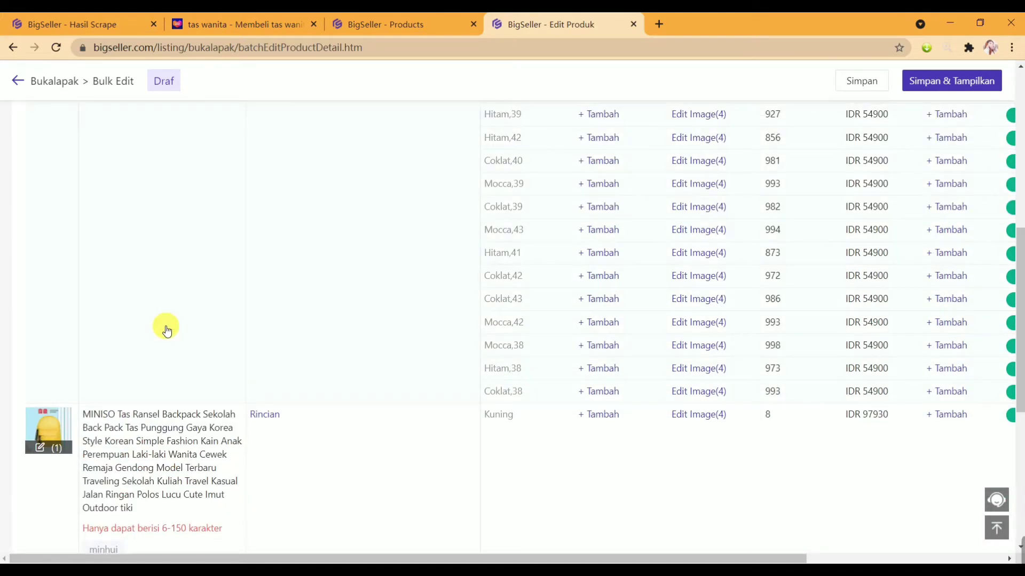
scroll(139, 320, up, 8)
- Replace "tiki" with "yiko" in all product names in bulk and review the names in the list
click(90, 391)
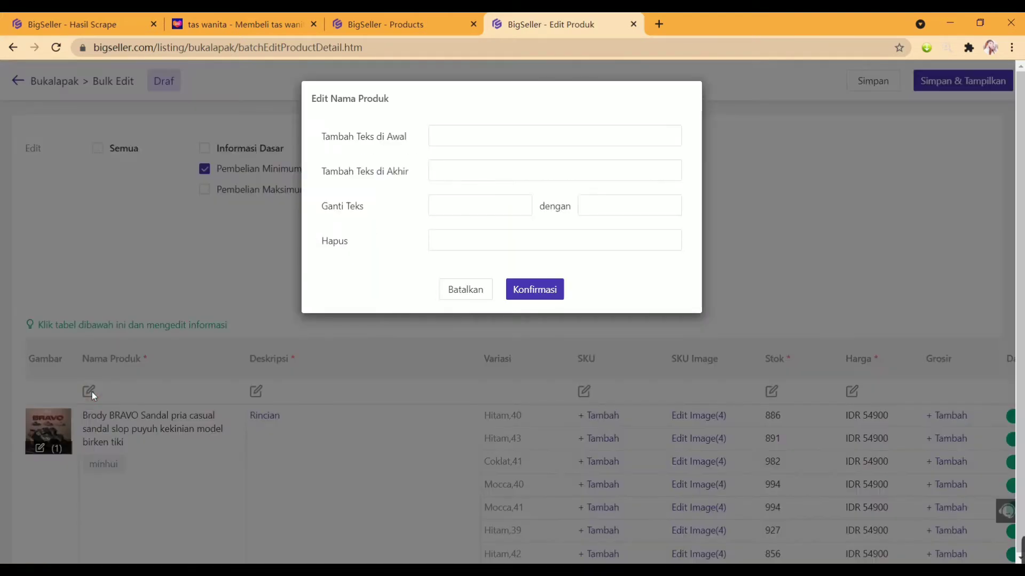
click(467, 212)
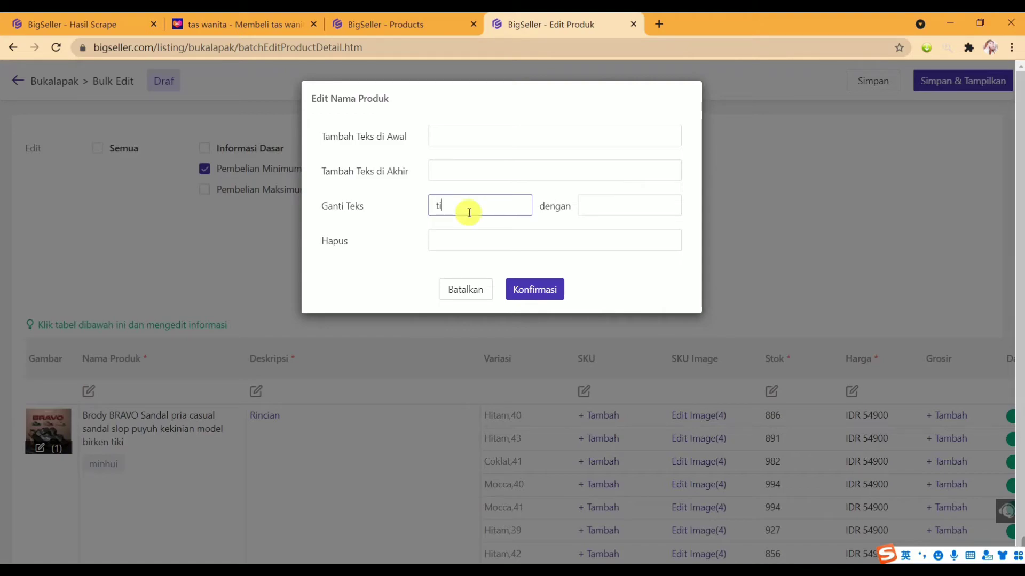
click(599, 209)
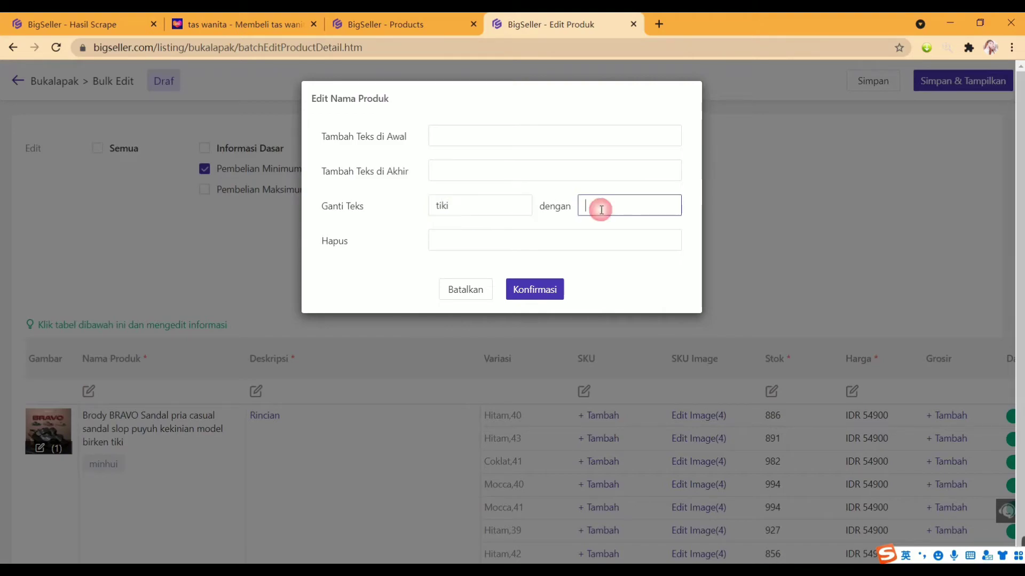
text(yiko)
click(540, 291)
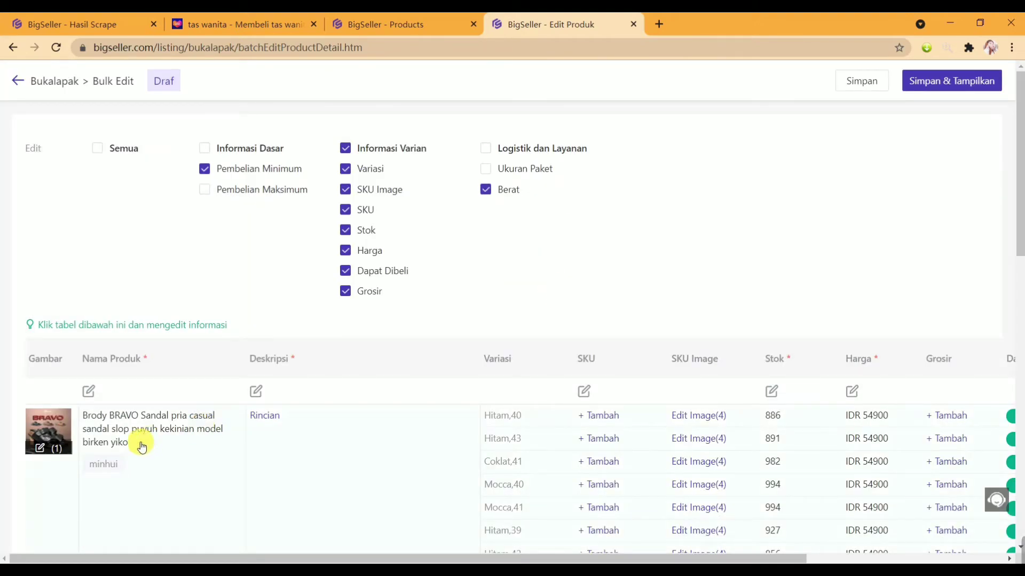
scroll(118, 451, down, 4)
scroll(119, 451, down, 10)
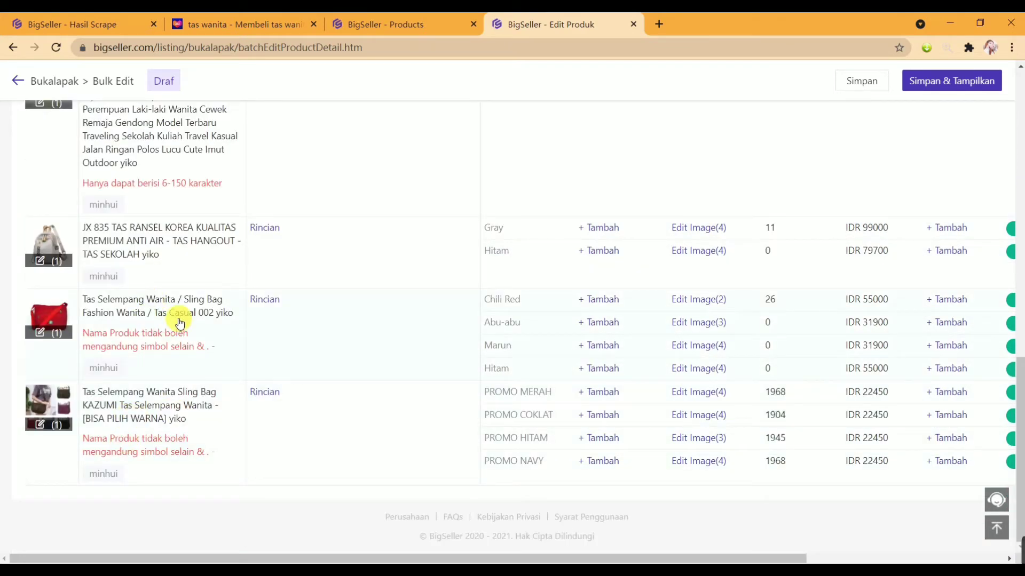
scroll(152, 259, up, 5)
scroll(149, 257, up, 8)
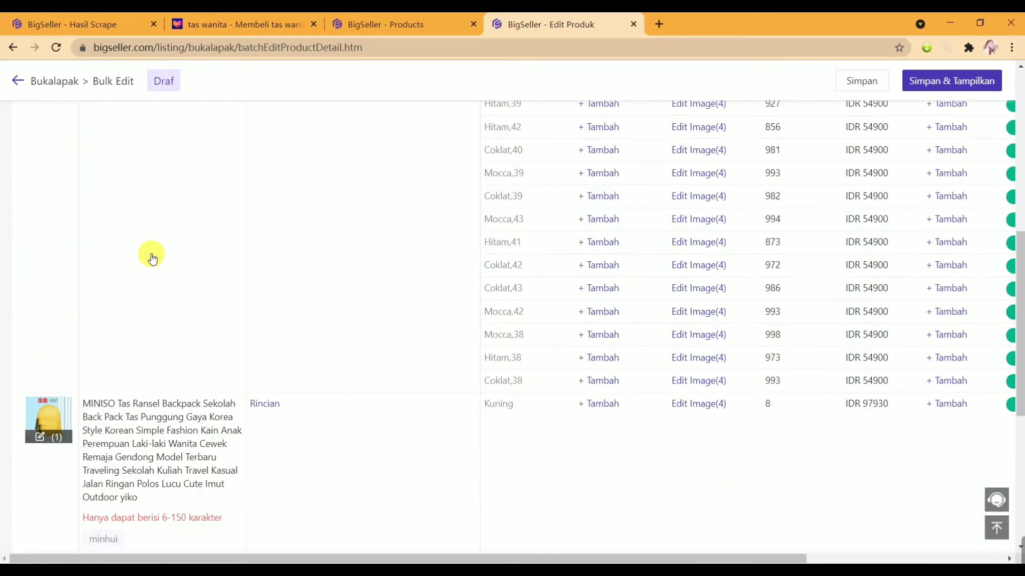
- Shorten the MINISO backpack's product name by deleting everything after "Laki-laki Wanita Cewek Remaj"
scroll(145, 290, down, 6)
scroll(203, 320, down, 7)
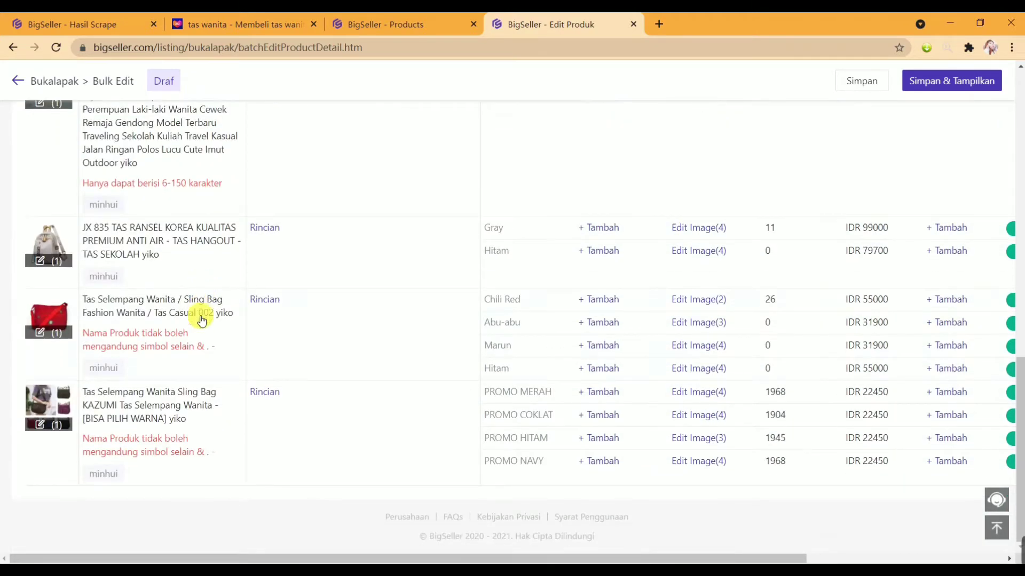
scroll(161, 236, up, 4)
scroll(131, 322, down, 1)
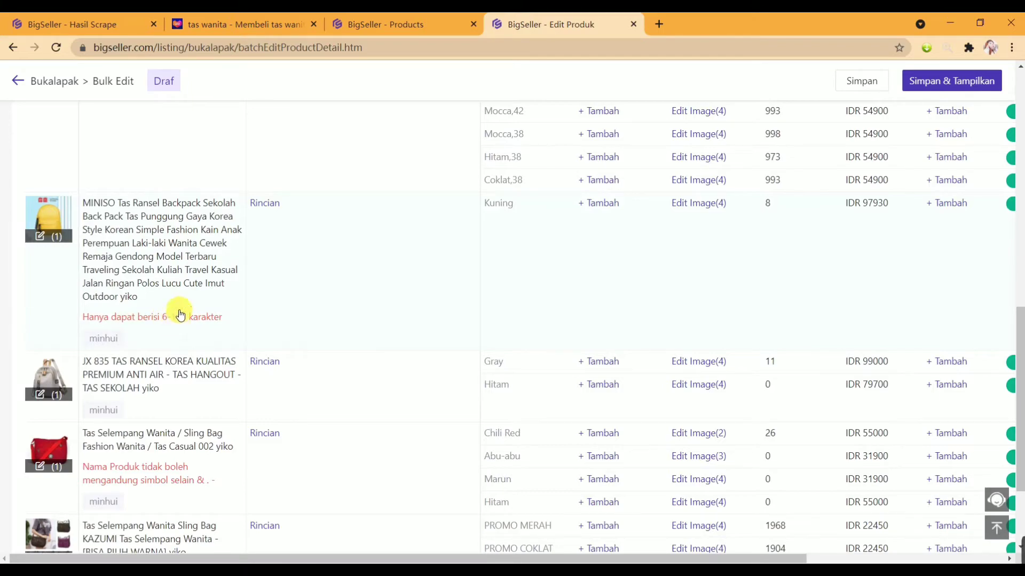
click(174, 271)
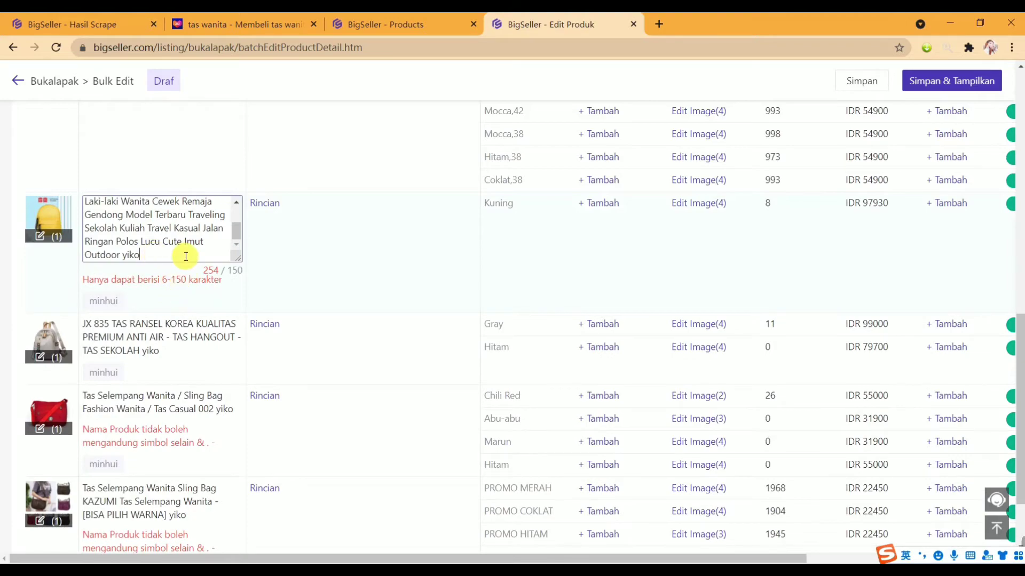
drag(183, 257, 86, 218)
key(BackSpace)
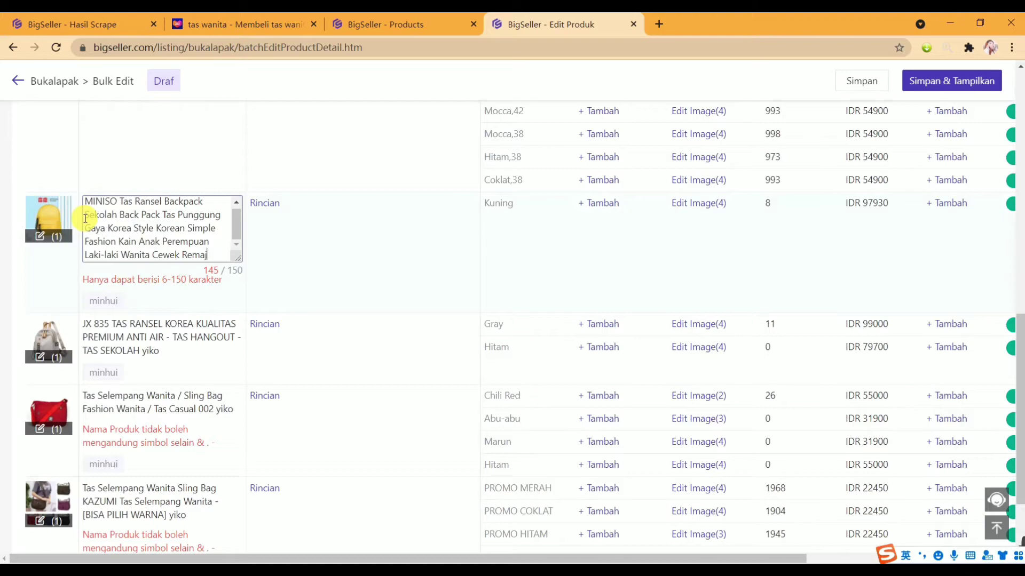
click(272, 277)
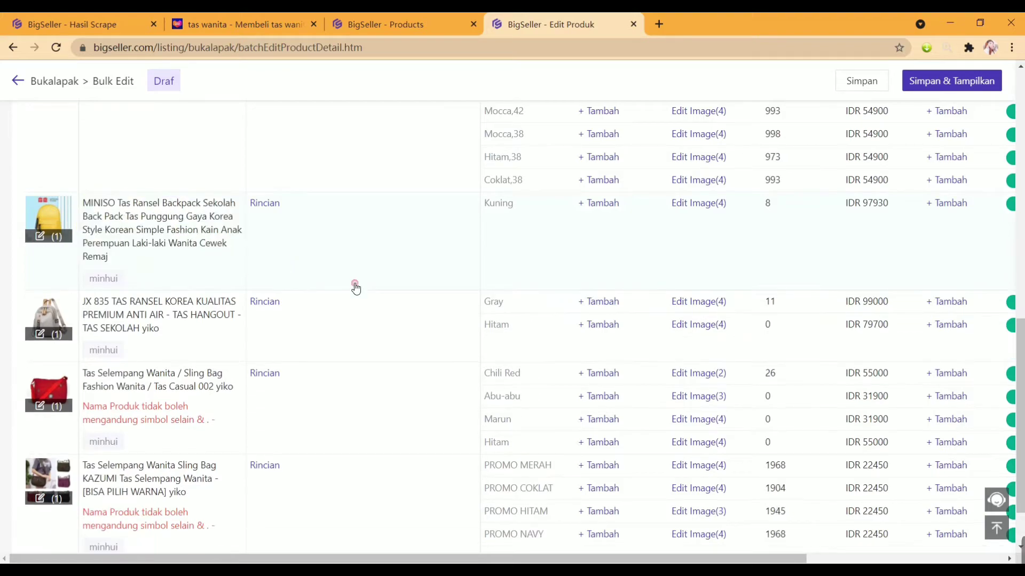
click(199, 259)
click(264, 267)
- Remove both slashes from the name of the red bag "Tas Selempang Wanita / Sling Bag Fashion Wanita / Tas Casual 002 yiko"
scroll(143, 415, down, 1)
click(163, 310)
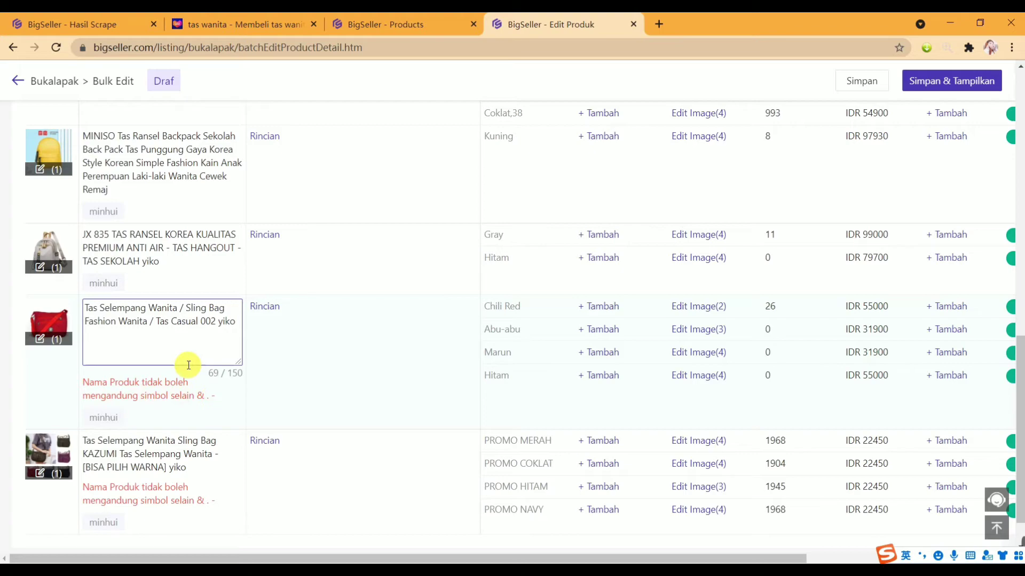
click(151, 320)
key(BackSpace)
click(180, 308)
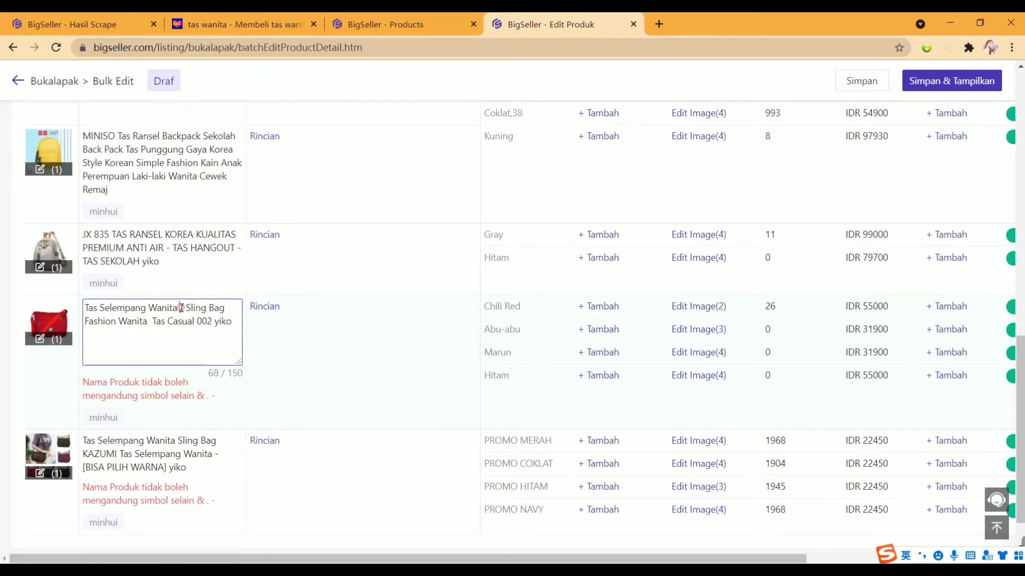
key(BackSpace)
click(384, 374)
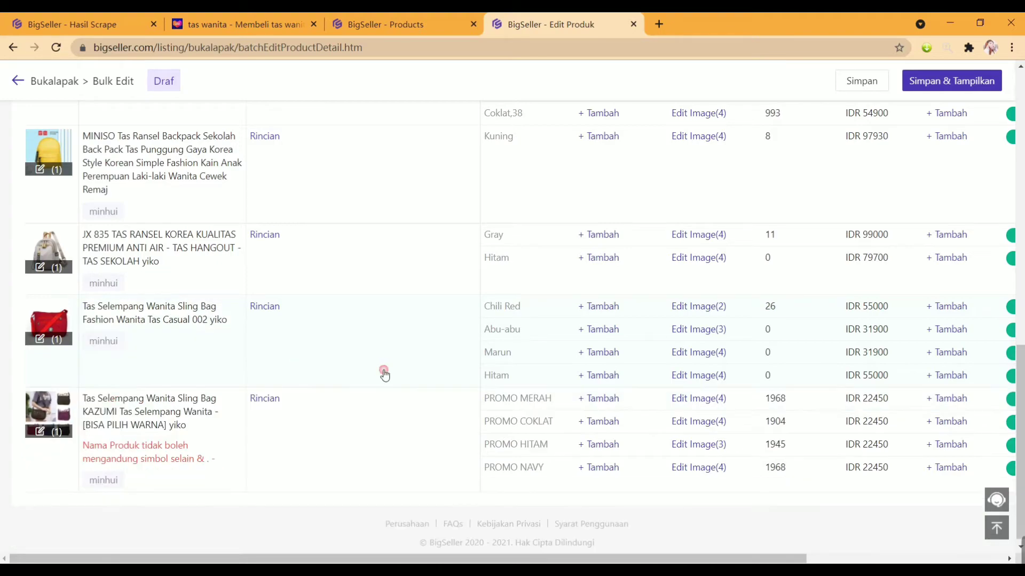
- Remove the square brackets around "BISA PILIH WARNA" in the KAZUMI sling bag's product name
click(147, 424)
click(167, 429)
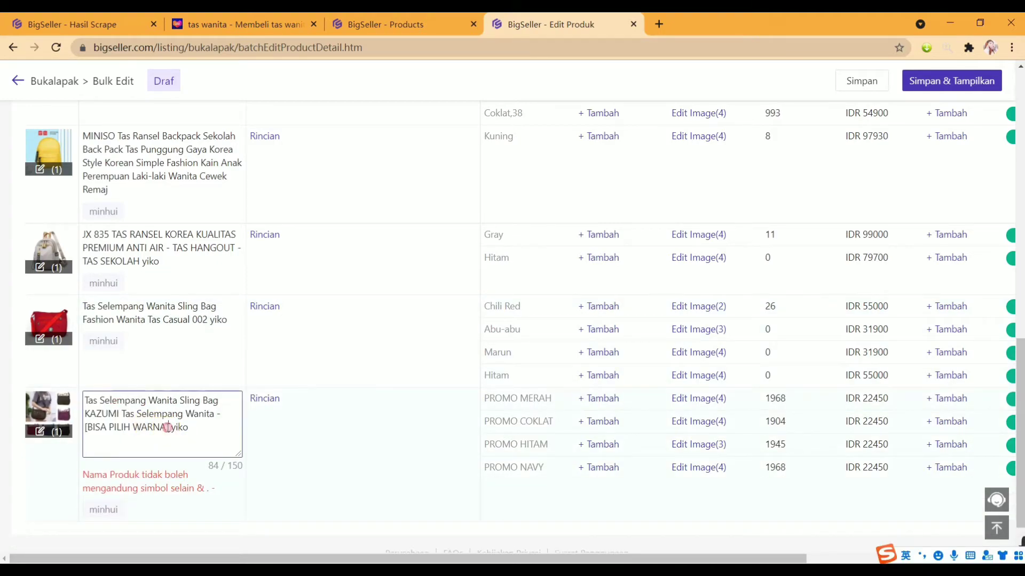
key(BackSpace)
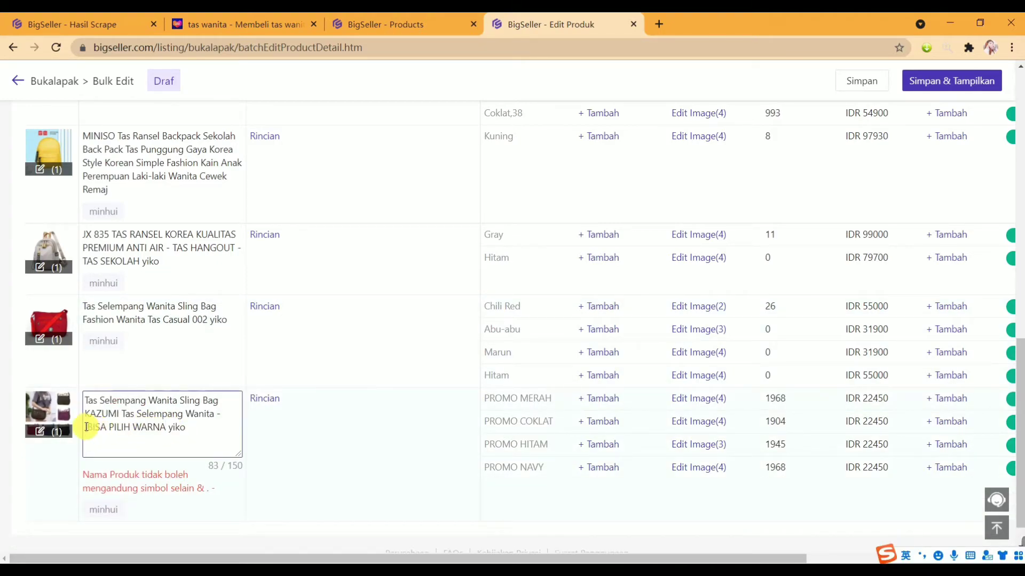
click(87, 427)
key(BackSpace)
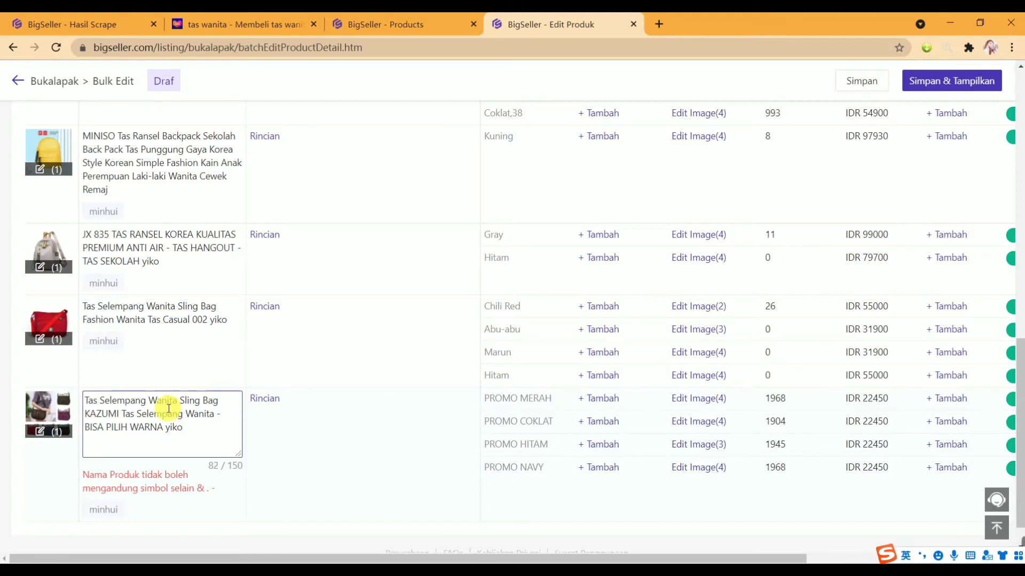
click(319, 447)
- Look through the Ganti Teks, Hapus Teks and Tambah Teks options for bulk editing product descriptions, and close them without changes
scroll(235, 416, up, 13)
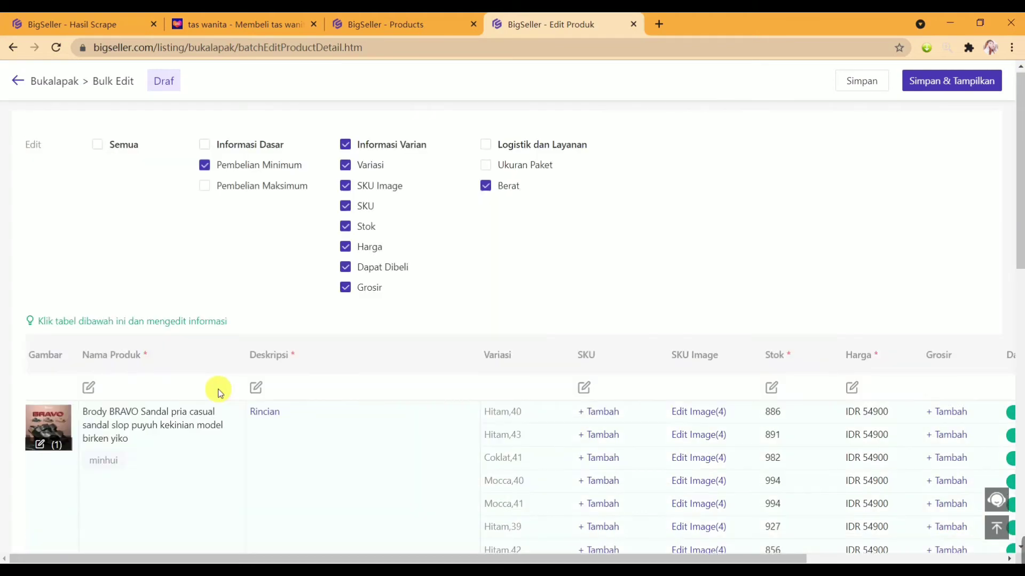
click(257, 387)
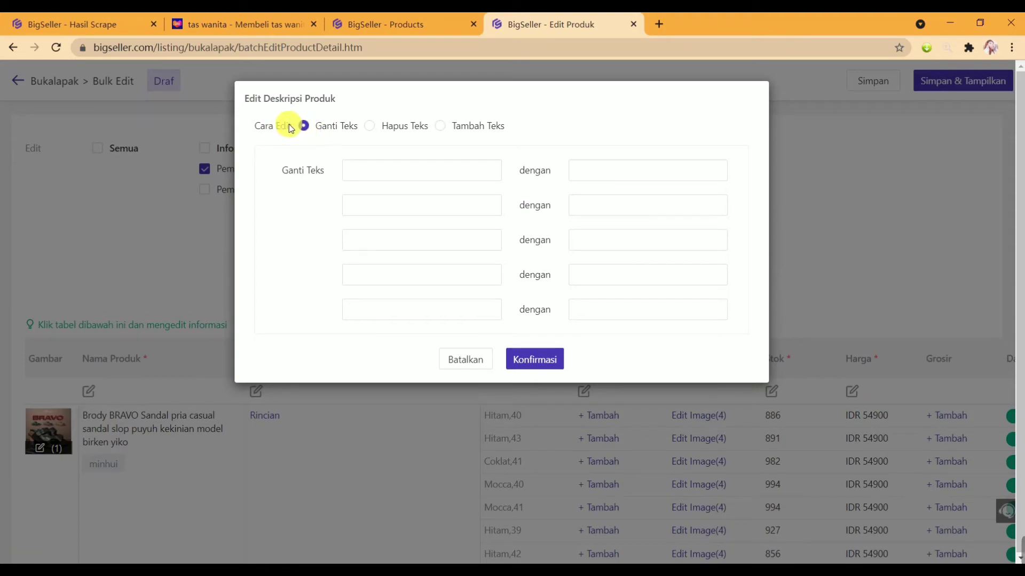
click(372, 128)
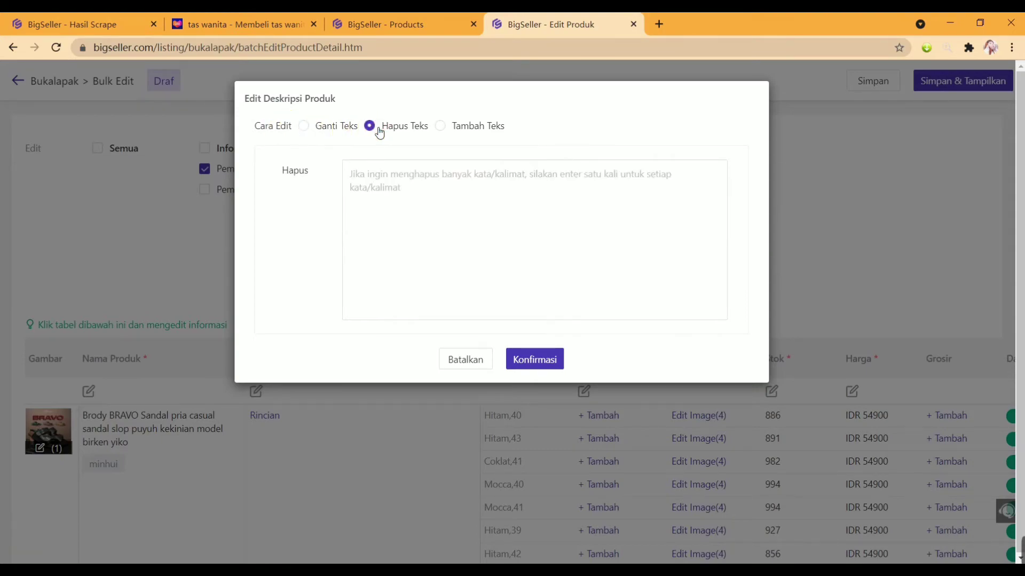
click(484, 129)
click(347, 126)
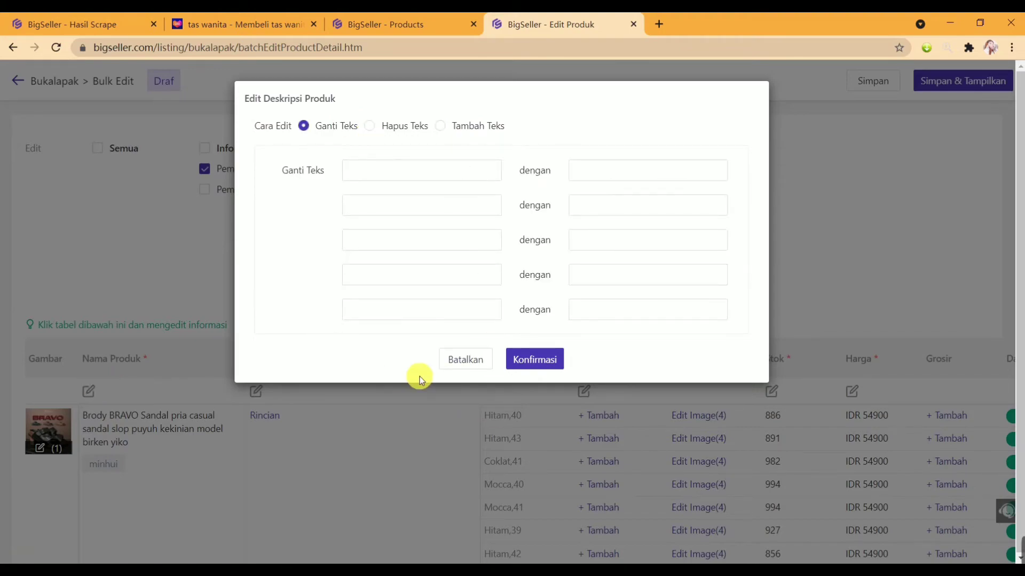
click(479, 365)
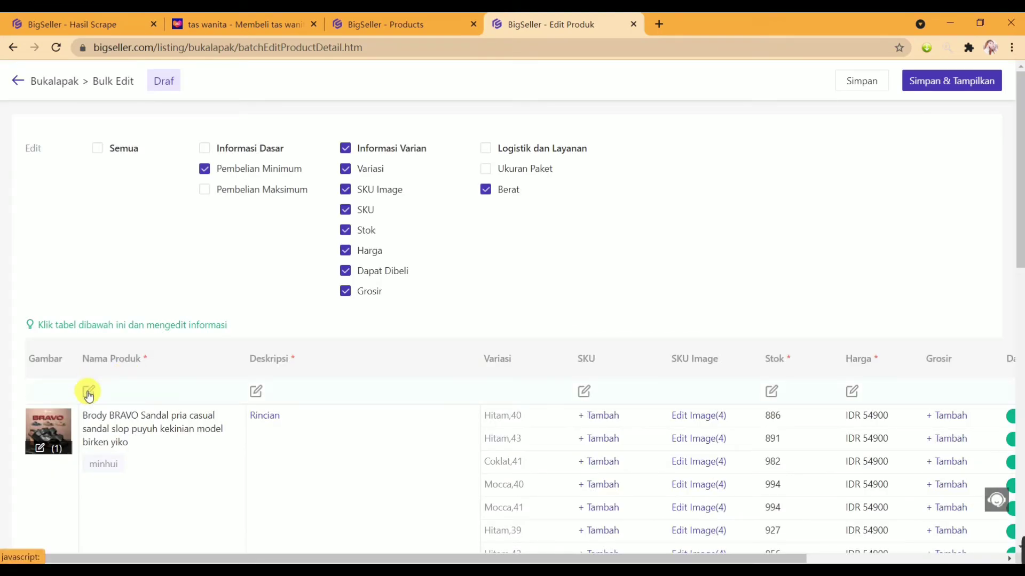
- Generate SKUs for all product variations with the prefix "yiko" and review them in the list
scroll(526, 379, down, 2)
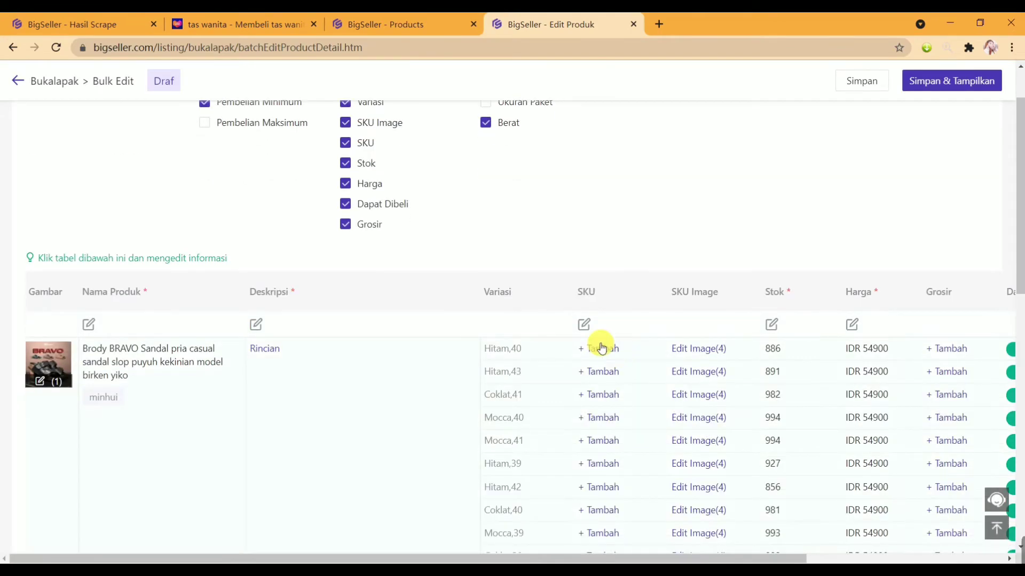
click(584, 324)
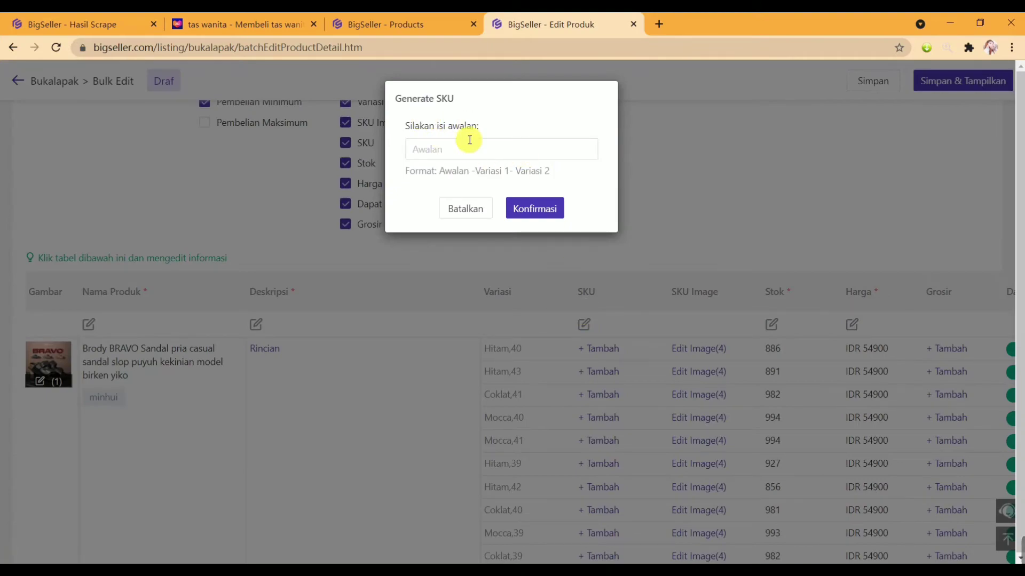
click(421, 146)
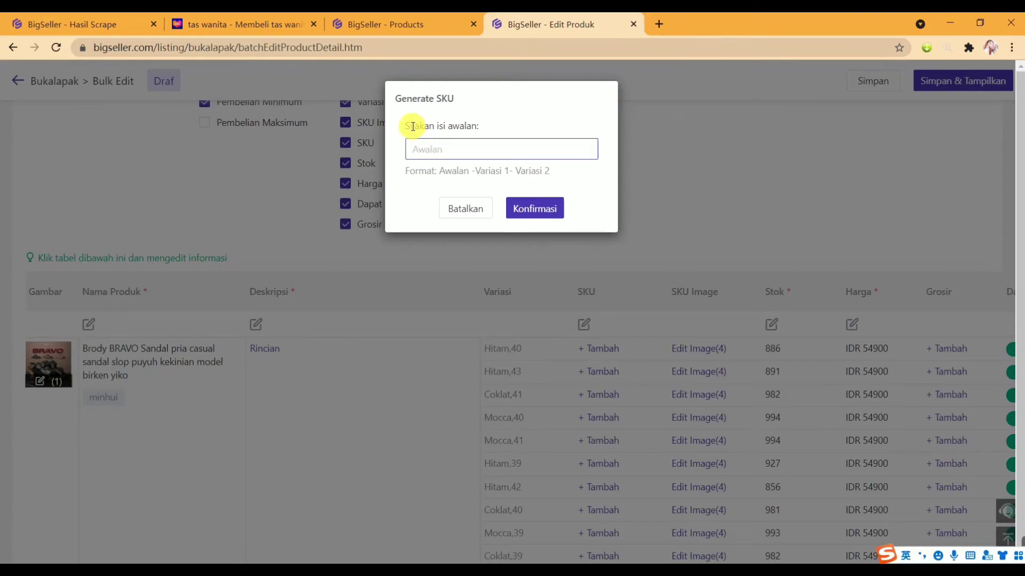
drag(406, 126, 477, 126)
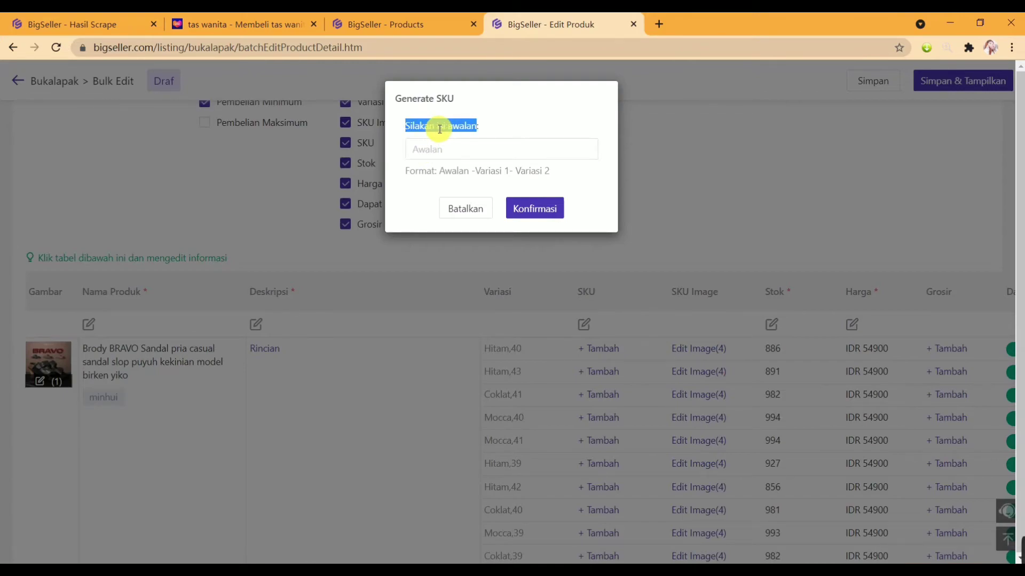
click(445, 147)
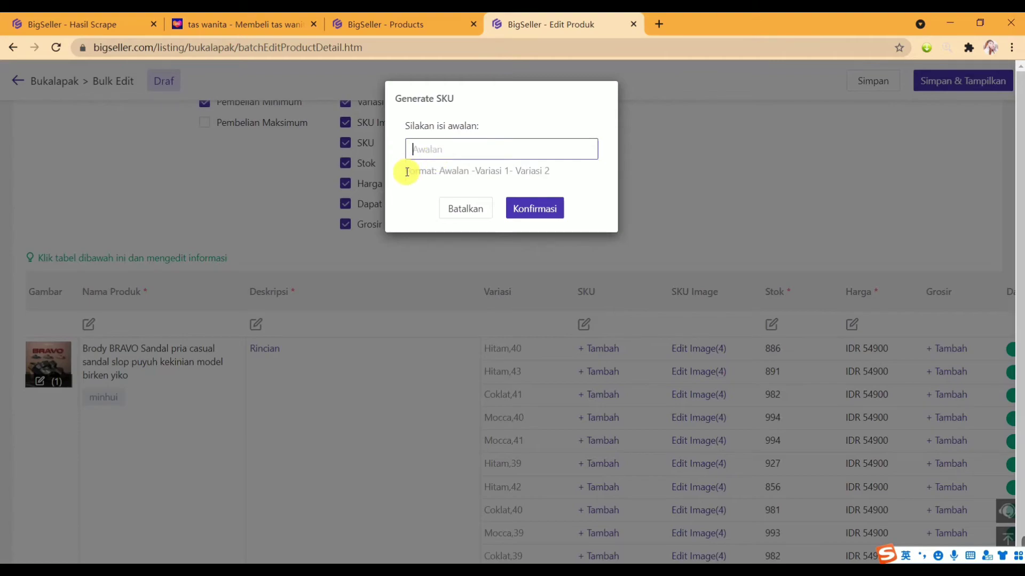
drag(407, 172, 539, 181)
double_click(446, 172)
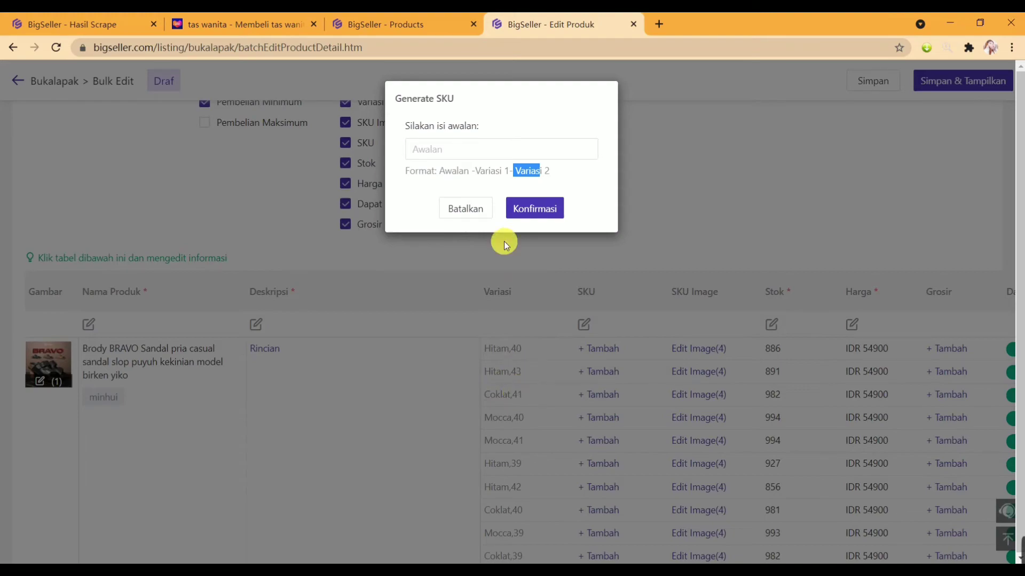
click(470, 145)
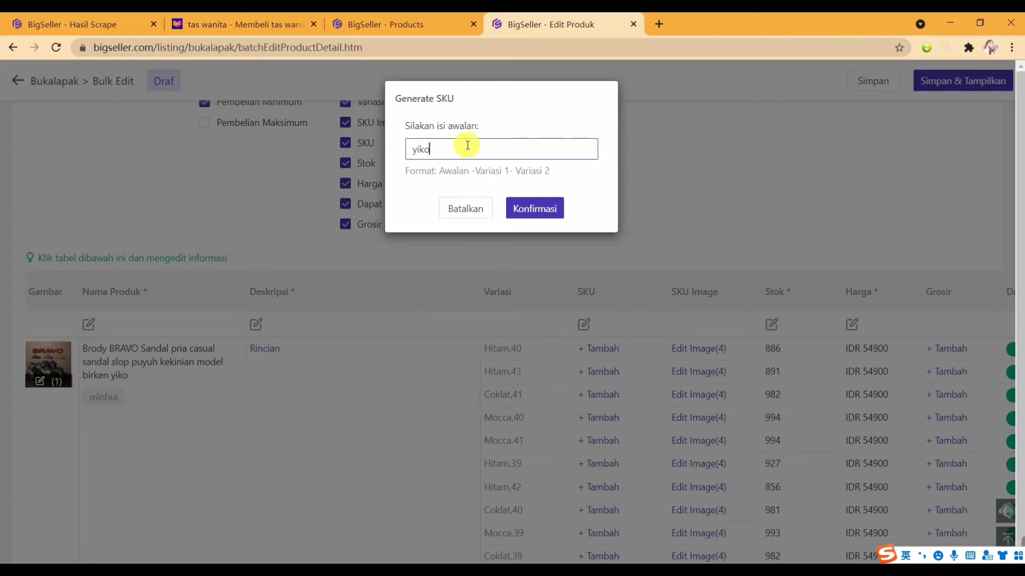
text(yiko)
click(435, 148)
click(533, 208)
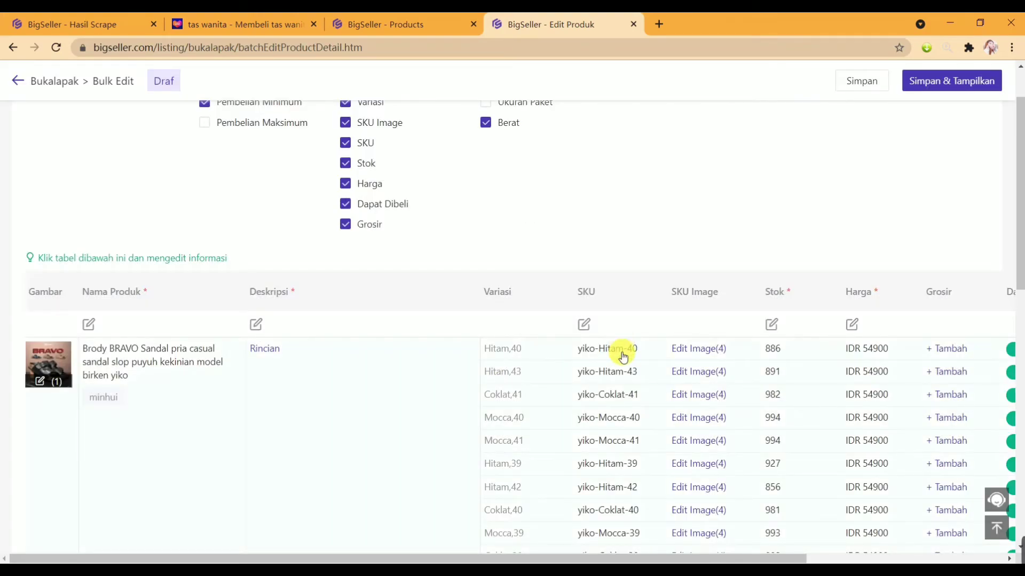
scroll(610, 393, down, 4)
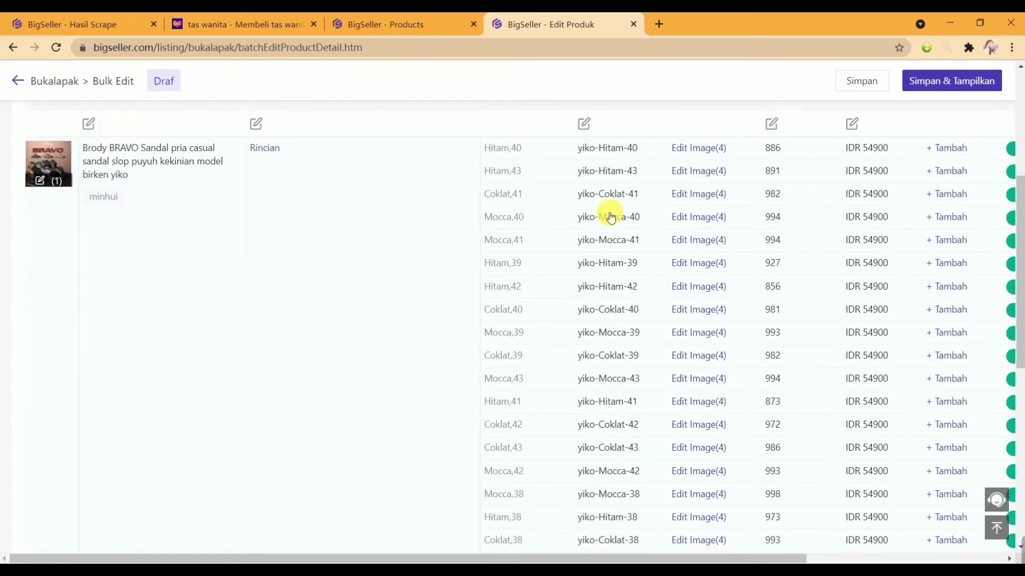
scroll(607, 451, down, 8)
scroll(597, 325, up, 15)
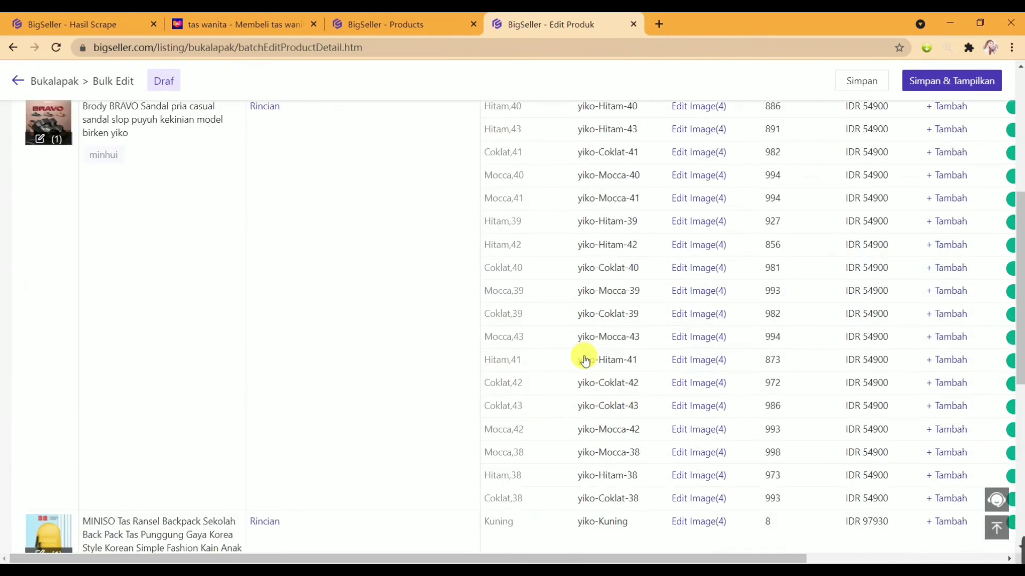
- Try deleting the first photo of the sandal's Hitam,40 variation, and cancel the photo edit
scroll(590, 439, down, 2)
scroll(596, 447, down, 1)
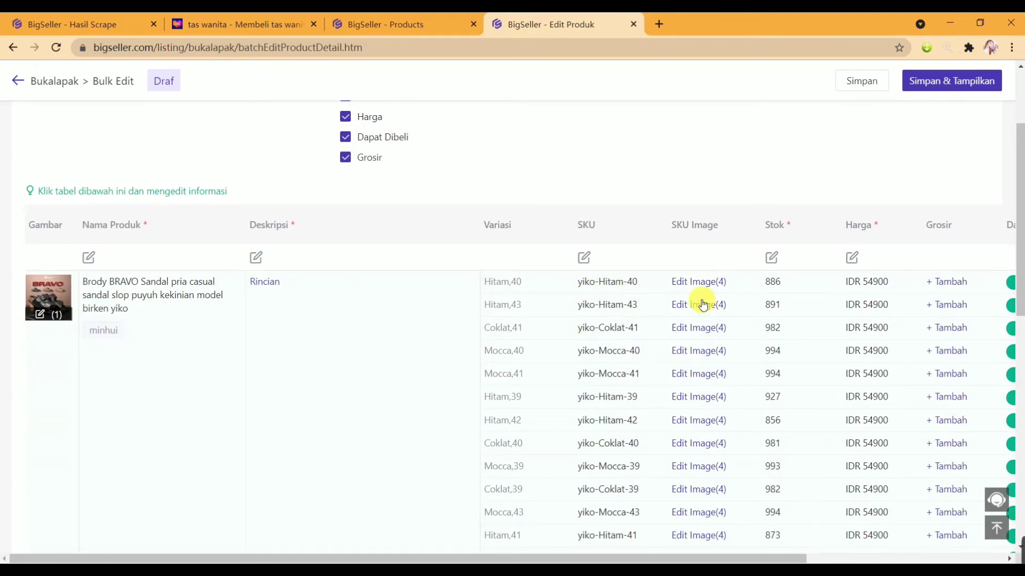
drag(633, 560, 740, 559)
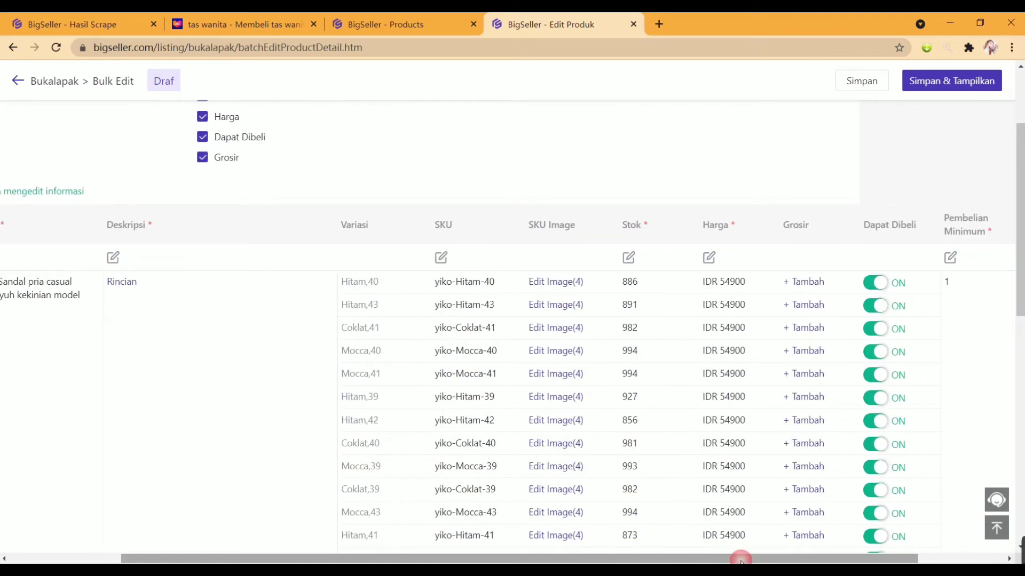
click(556, 283)
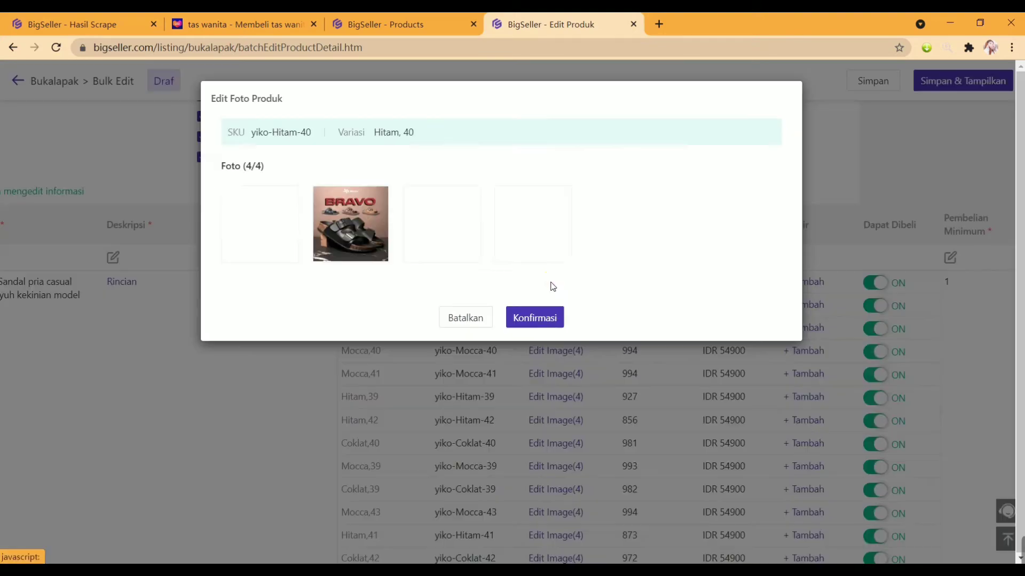
drag(360, 218, 292, 251)
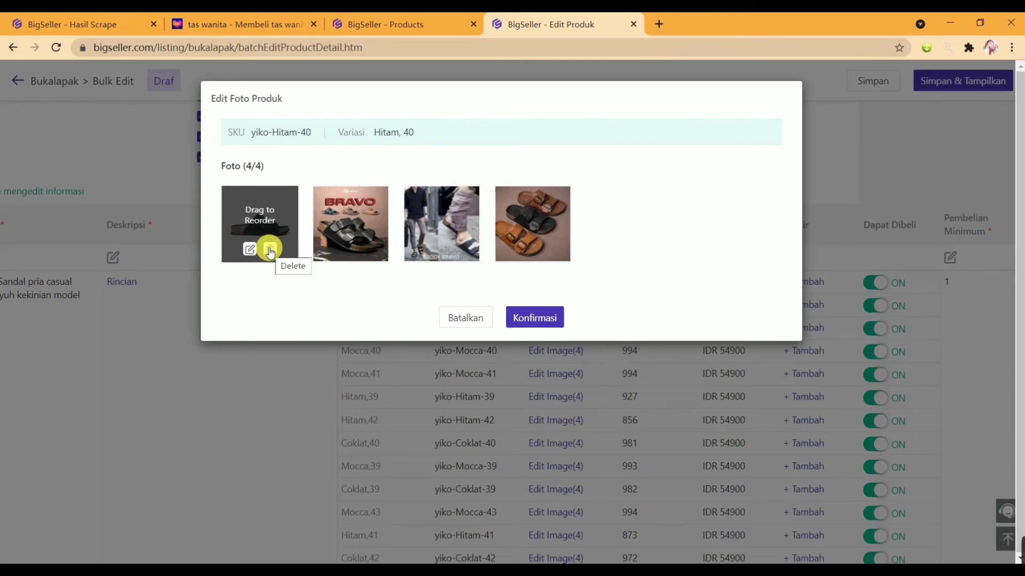
click(269, 248)
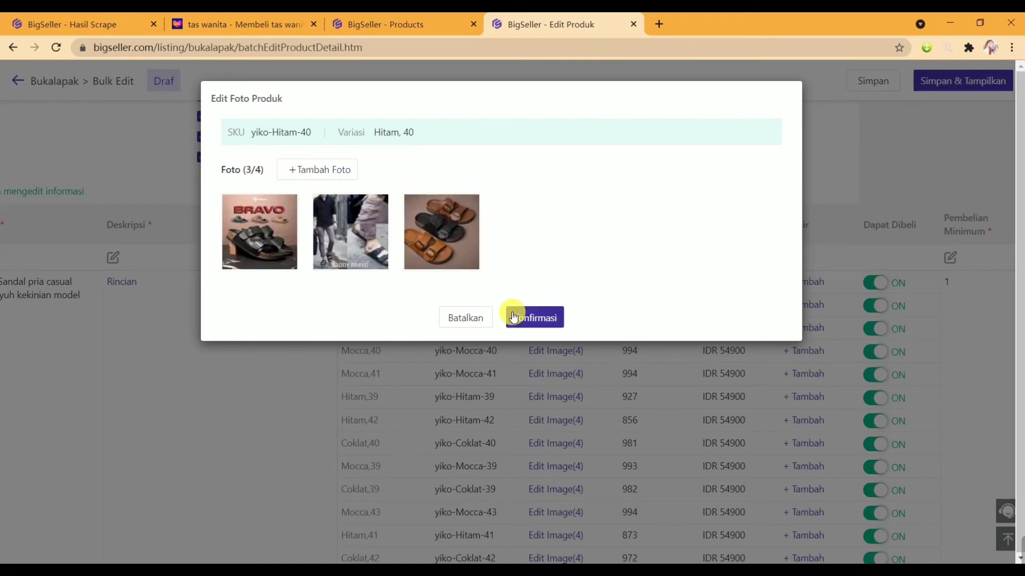
click(472, 319)
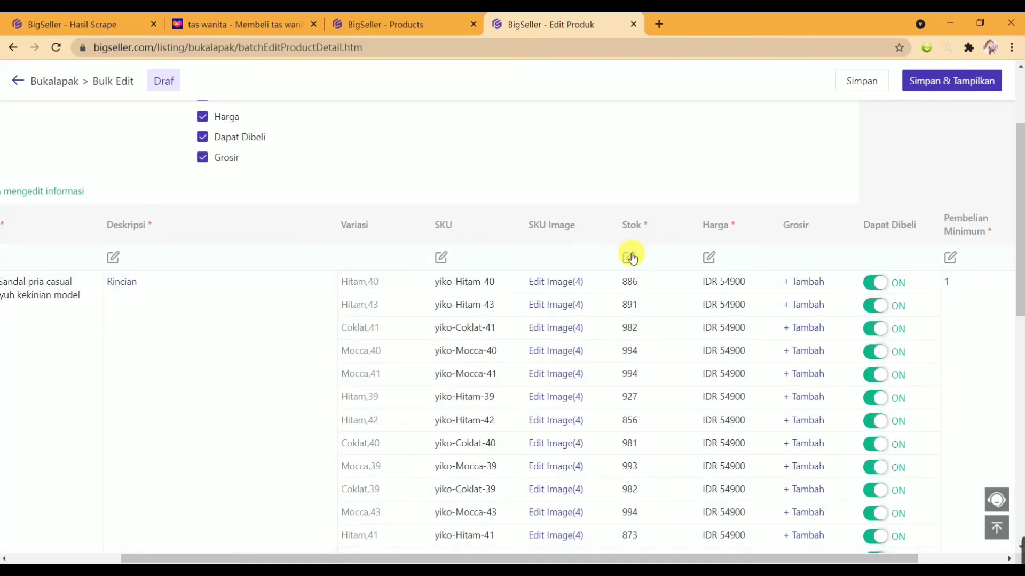
- Set the stock of all product variations to 199 with the bulk stock edit
click(630, 282)
click(634, 305)
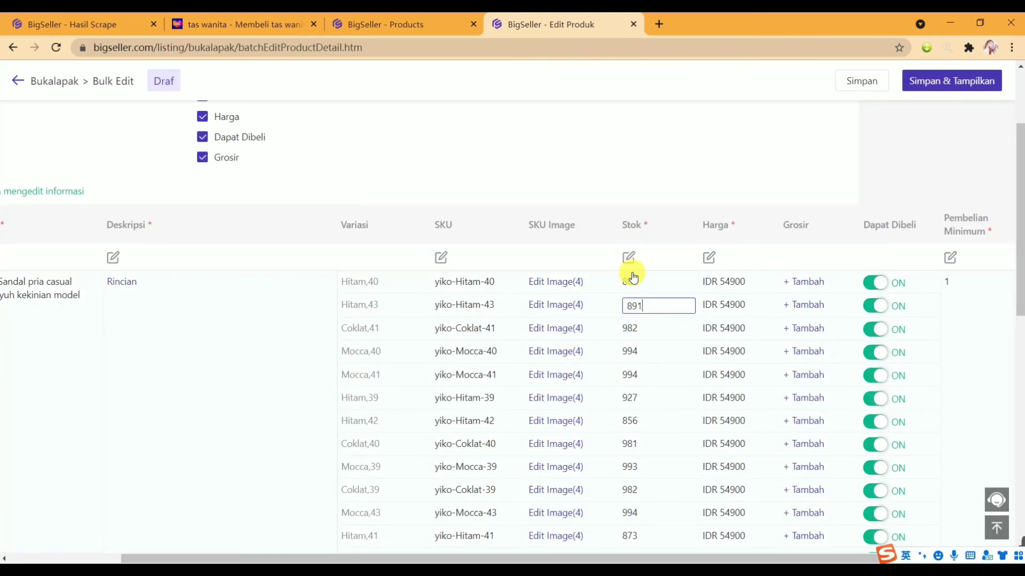
click(629, 257)
click(488, 128)
text(1)
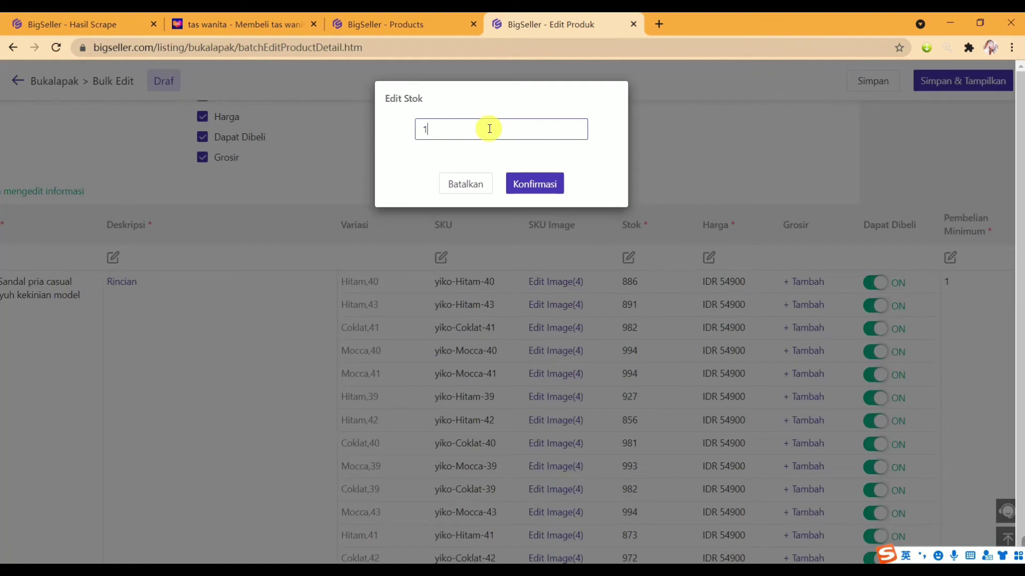
text(99)
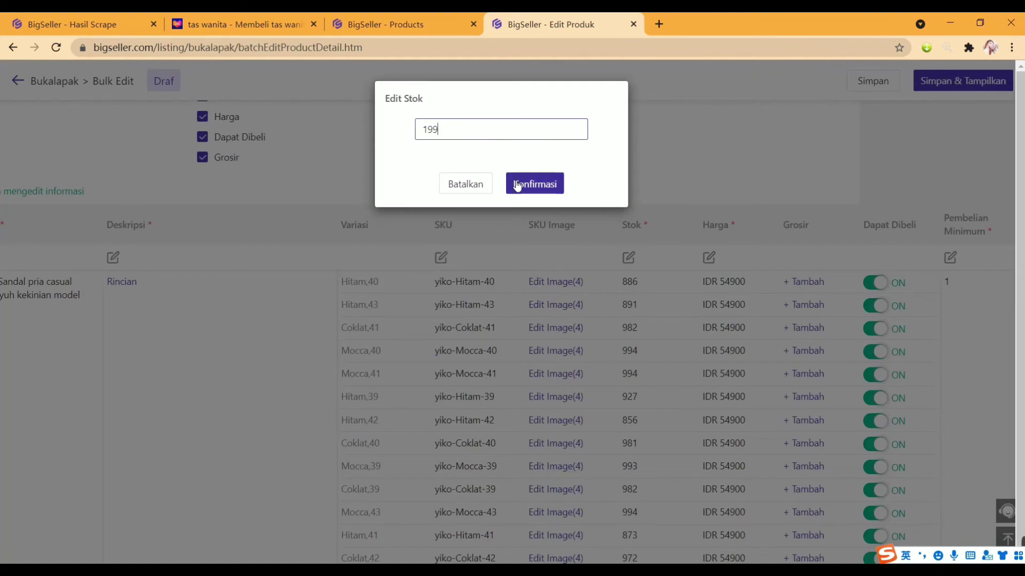
click(519, 184)
- Raise the price of all product variations by 30 percent with the bulk price edit
click(708, 258)
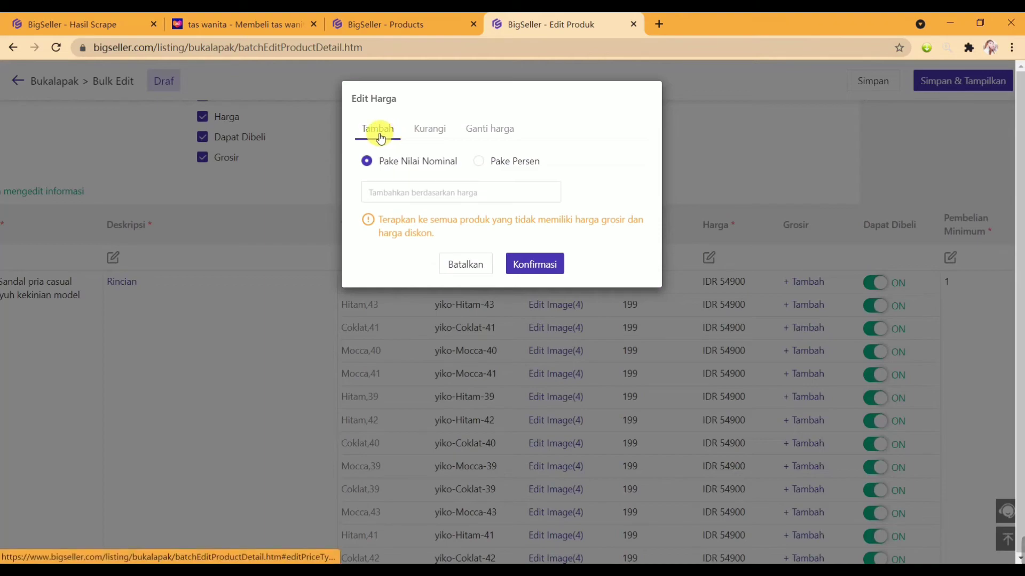
click(430, 131)
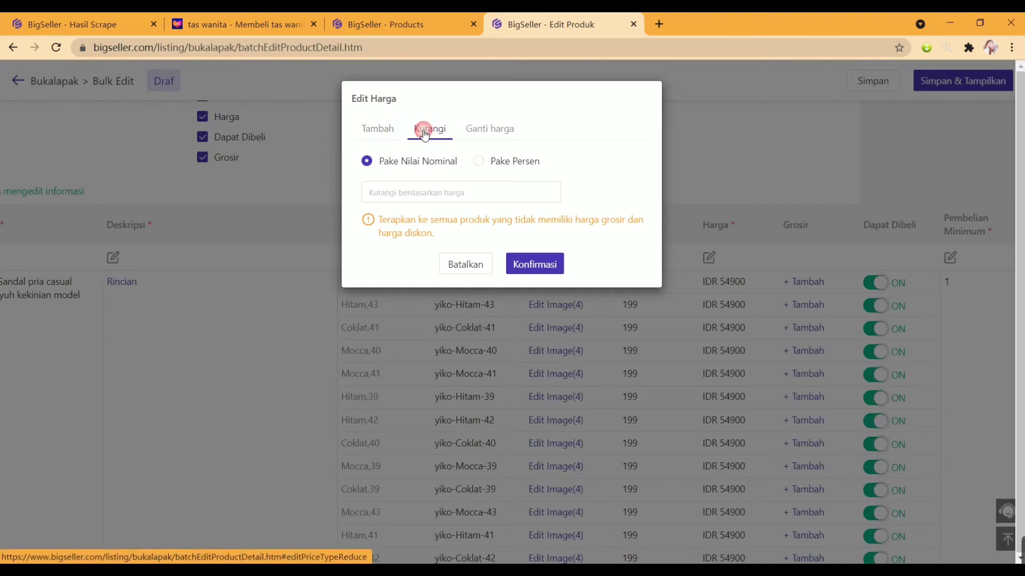
click(483, 135)
click(367, 131)
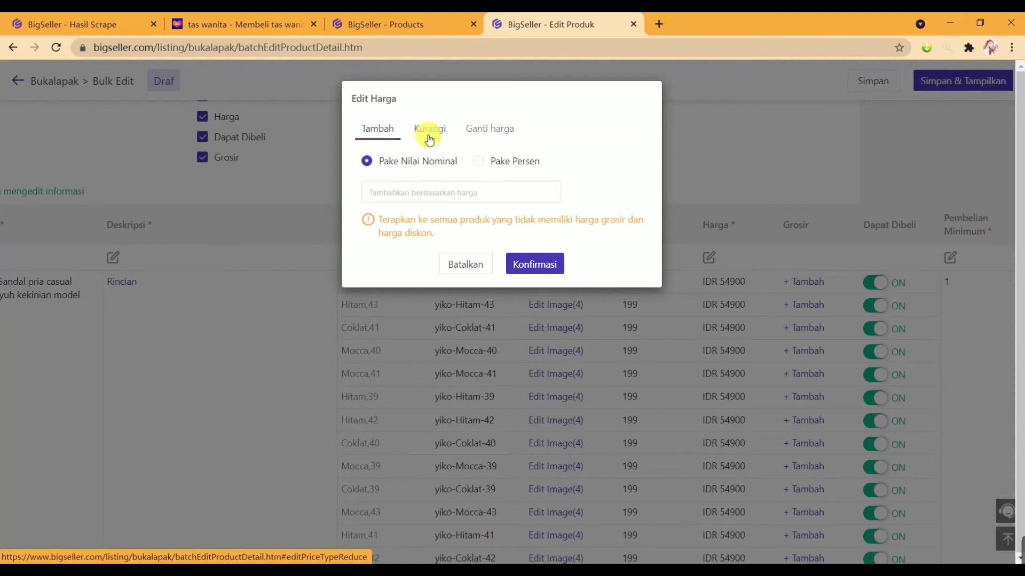
click(436, 133)
click(377, 130)
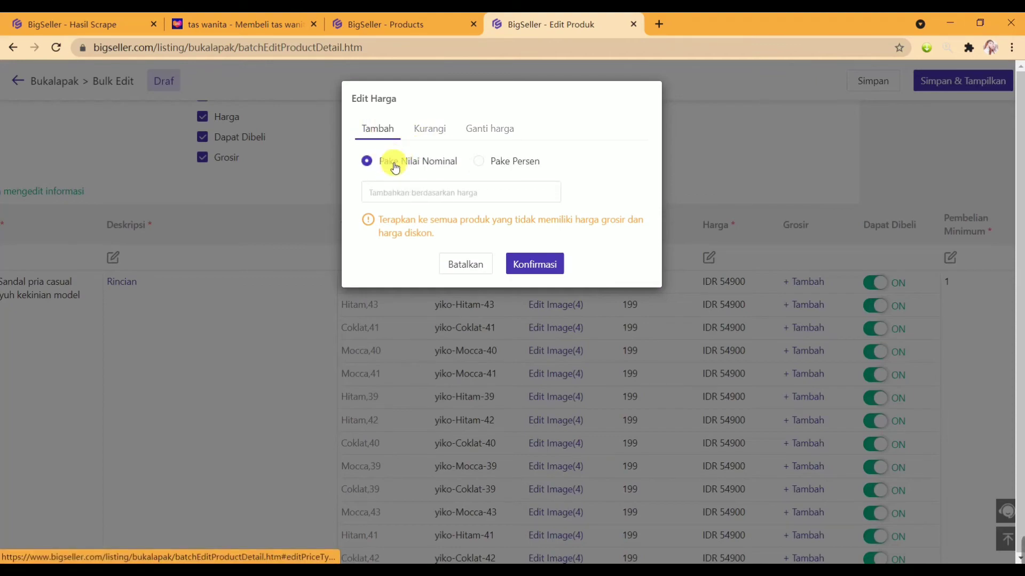
click(456, 193)
text(30)
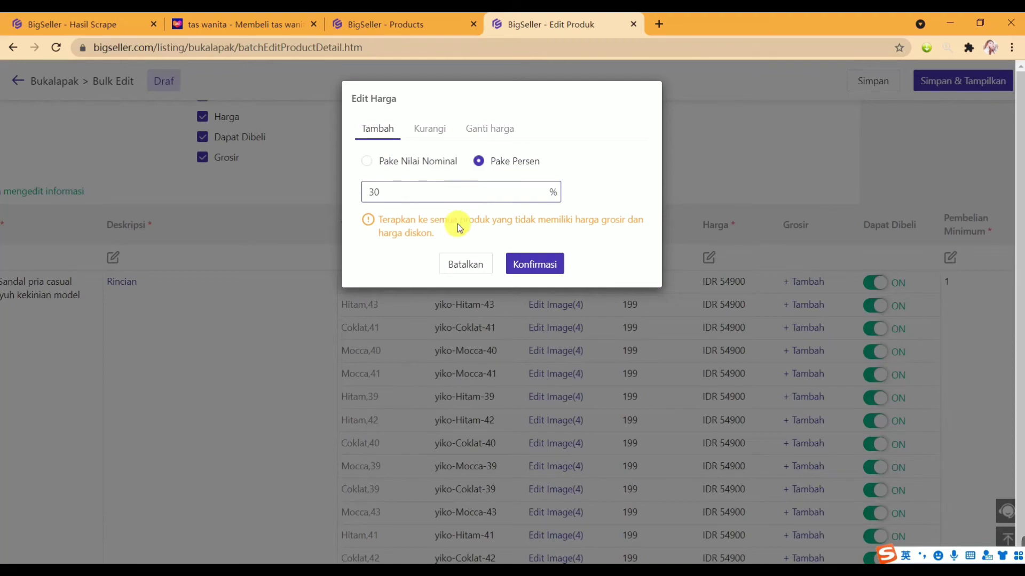
click(528, 262)
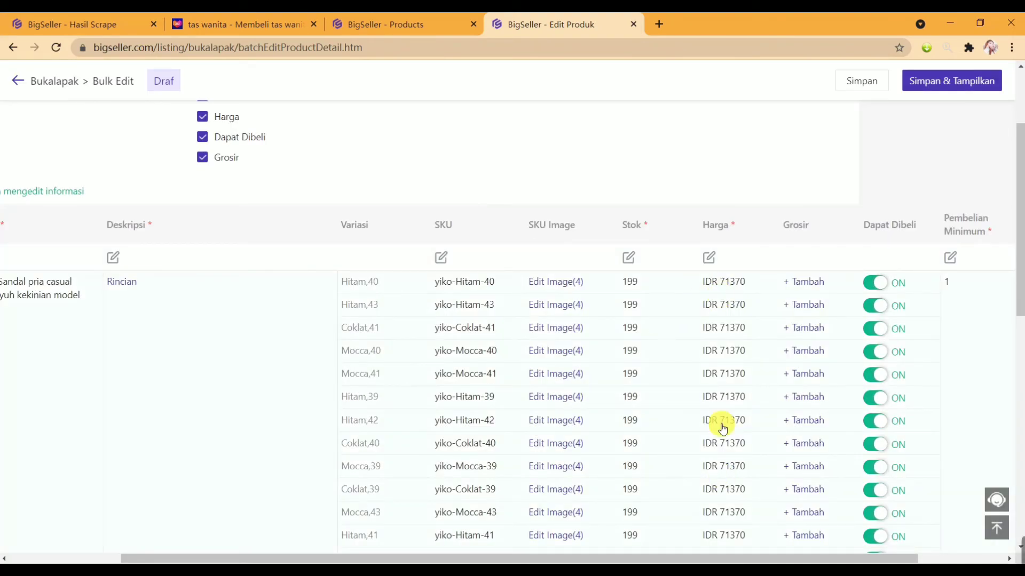
- Add a wholesale price to the sandal's Hitam,40 variation for a minimum purchase of 2 units
click(801, 275)
click(407, 169)
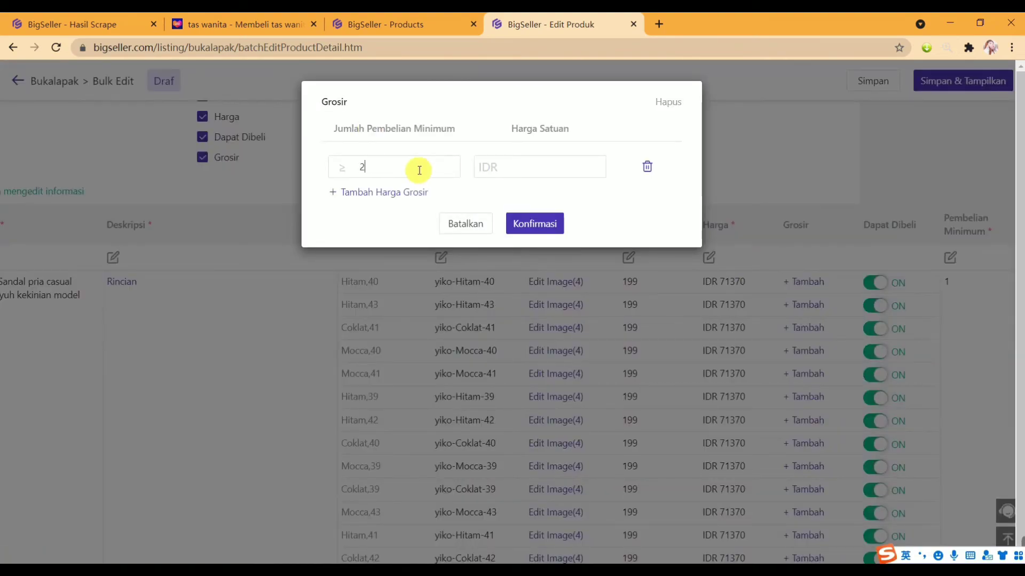
click(520, 163)
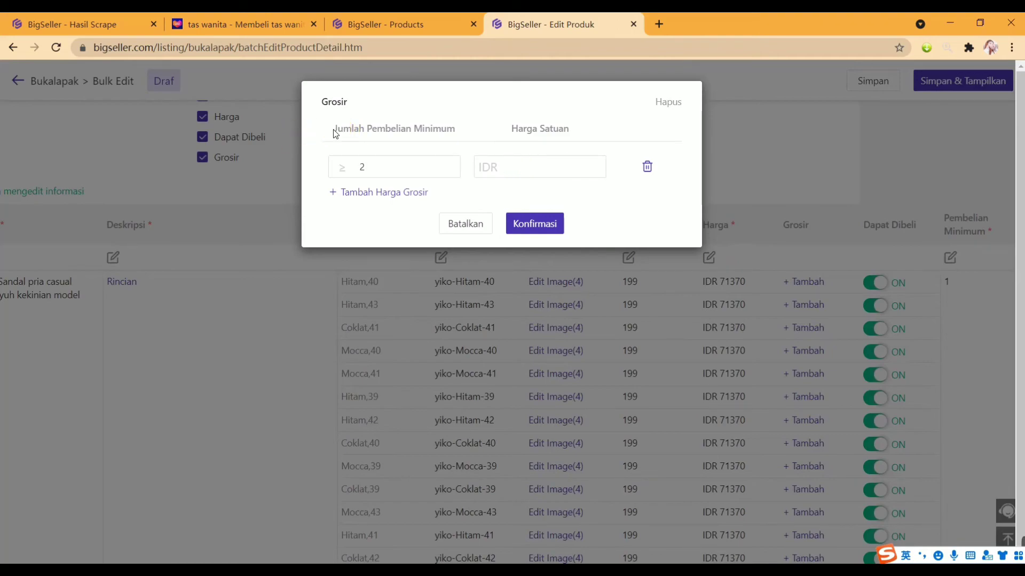
drag(334, 129, 412, 129)
click(563, 173)
text(0000)
click(534, 228)
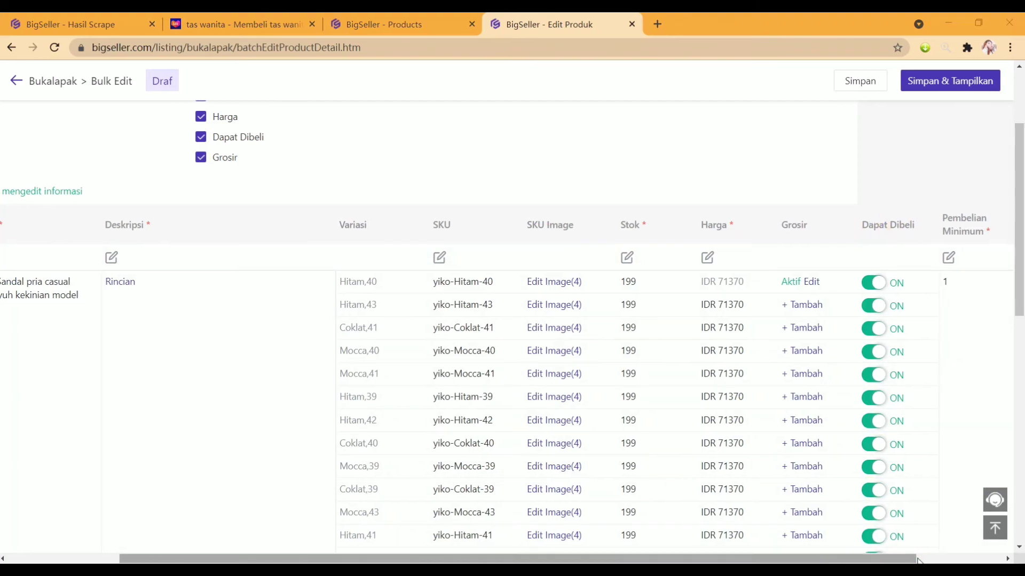
- Switch Dapat Dibeli off and back on for the sandal's Hitam,40 variation
drag(901, 559, 1009, 559)
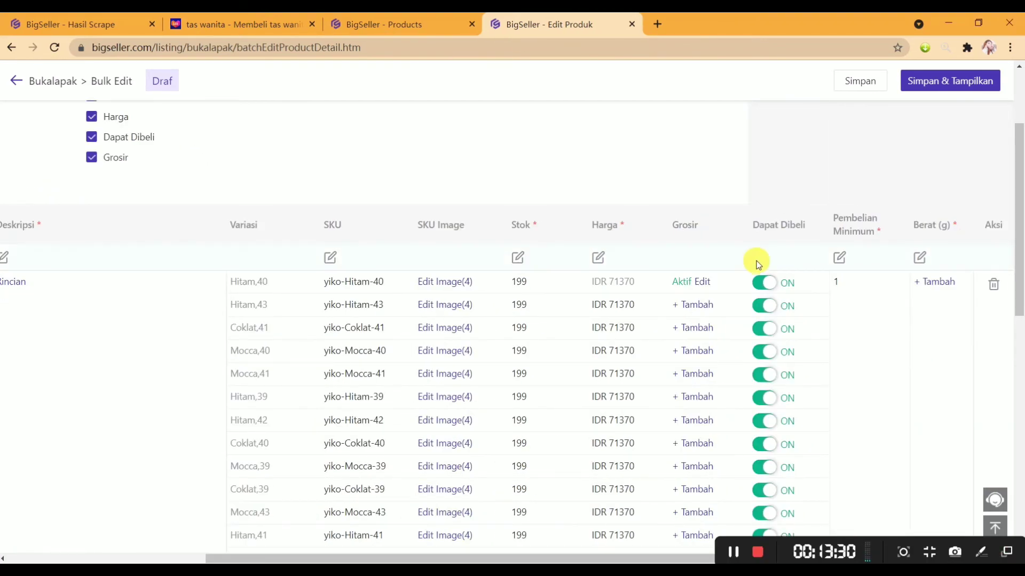
click(765, 284)
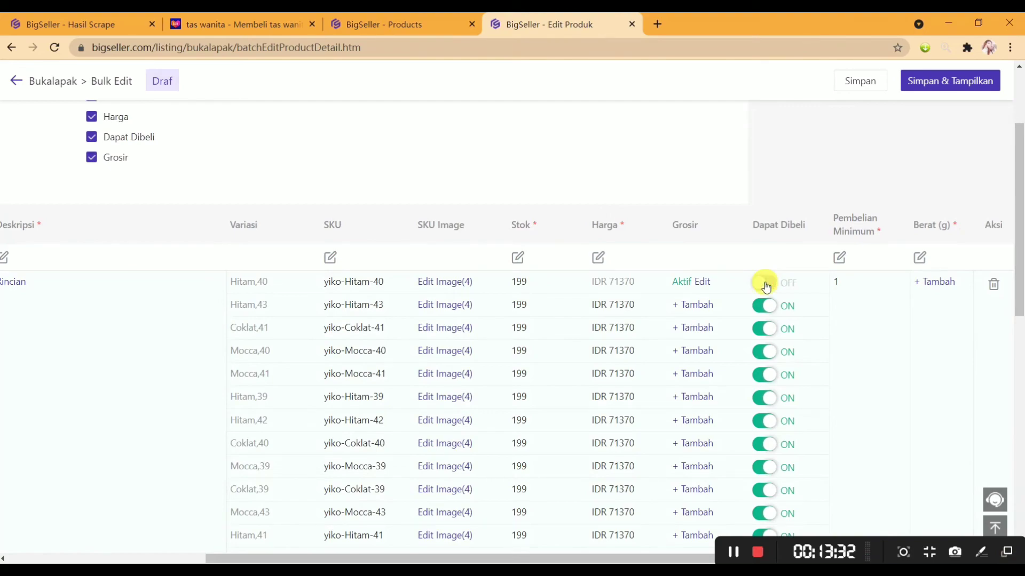
click(764, 283)
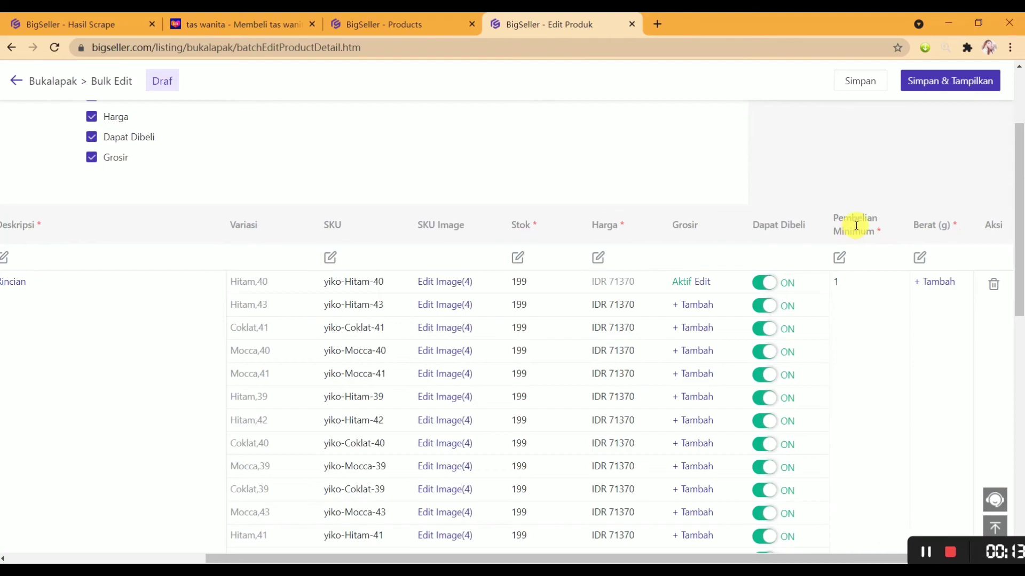
drag(833, 219, 886, 224)
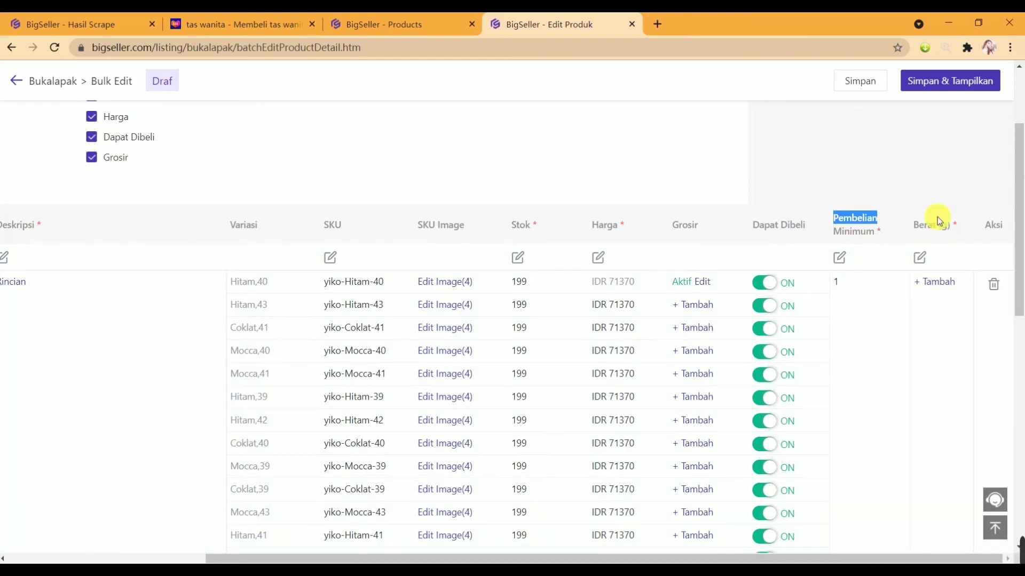
- Set the weight of all products to 100 g with the bulk weight edit
click(919, 258)
click(487, 129)
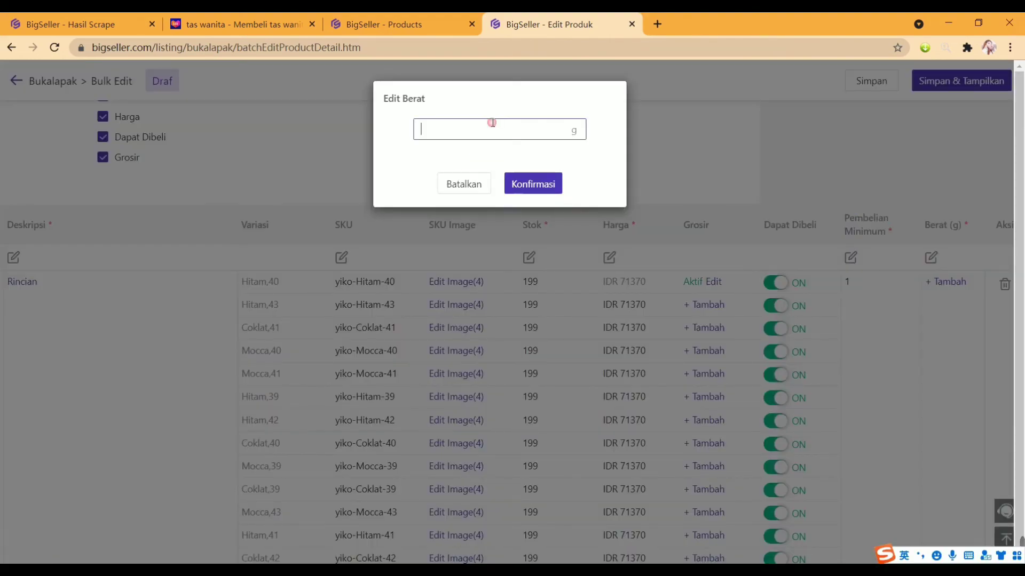
text(100)
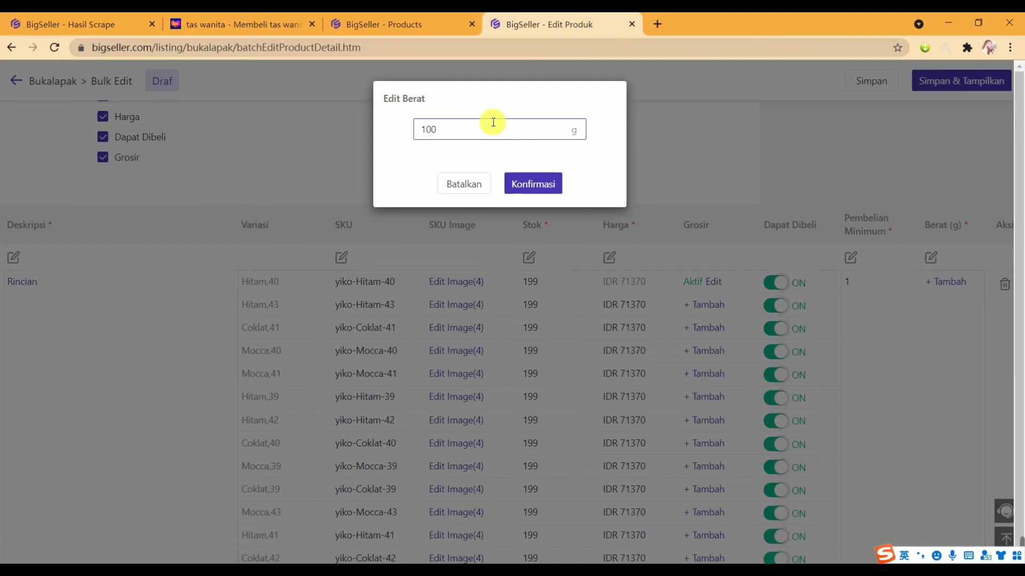
click(515, 184)
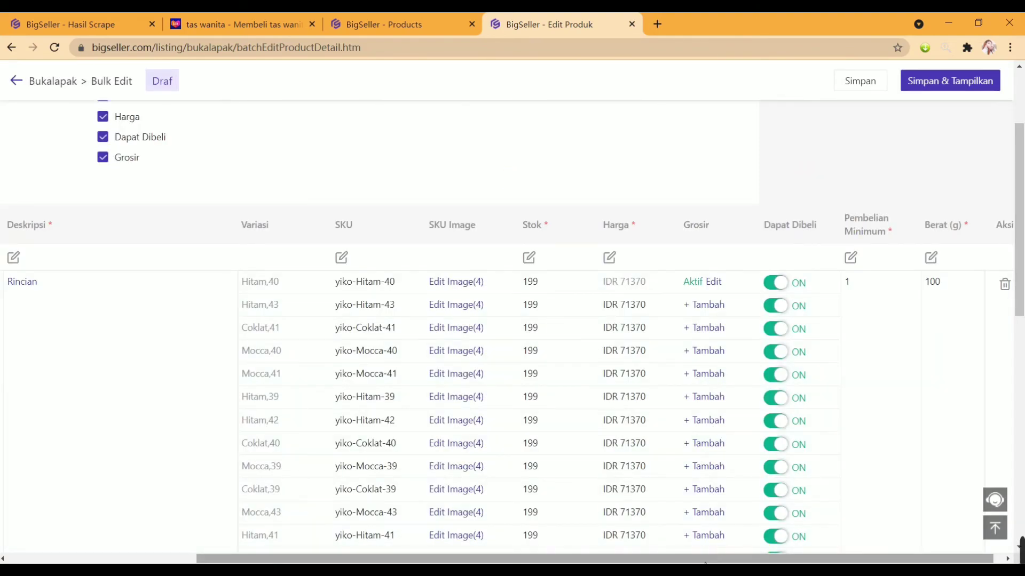
- Save the bulk-edited draft products and publish them to the Bukalapak store
drag(706, 557, 778, 558)
scroll(654, 252, up, 3)
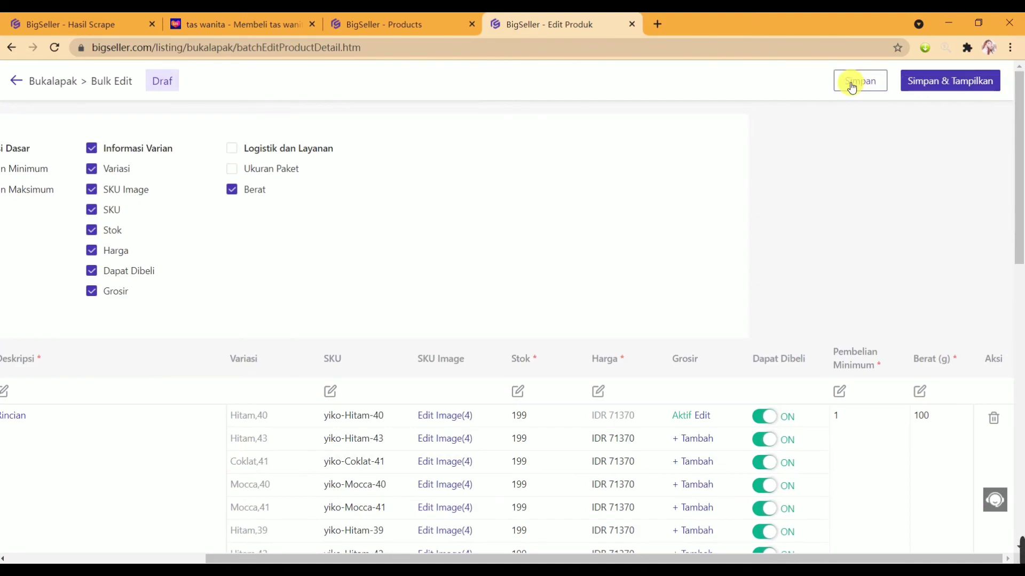
click(955, 87)
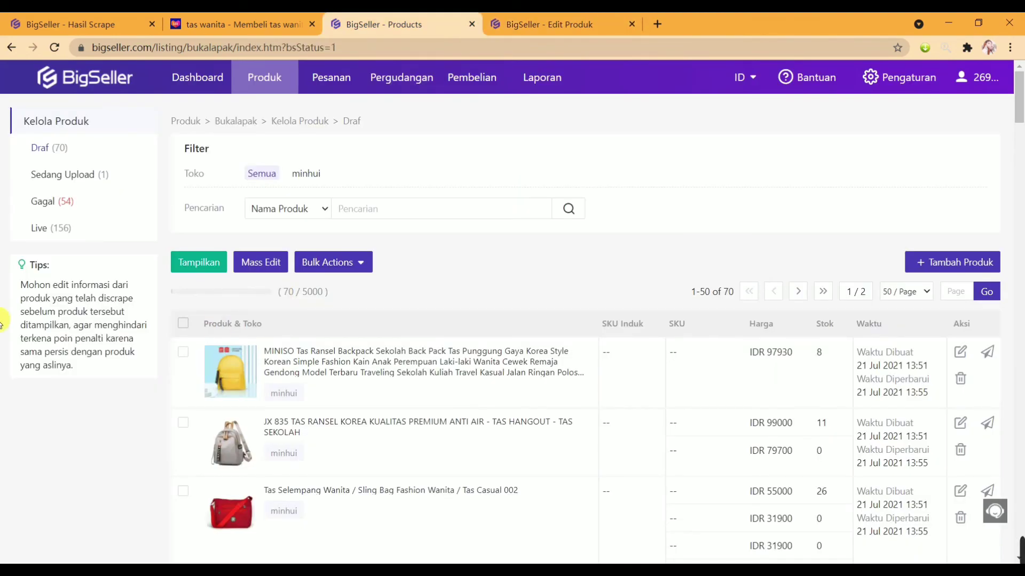
- Check the Live product list and the error messages of the products in the Gagal list
click(60, 231)
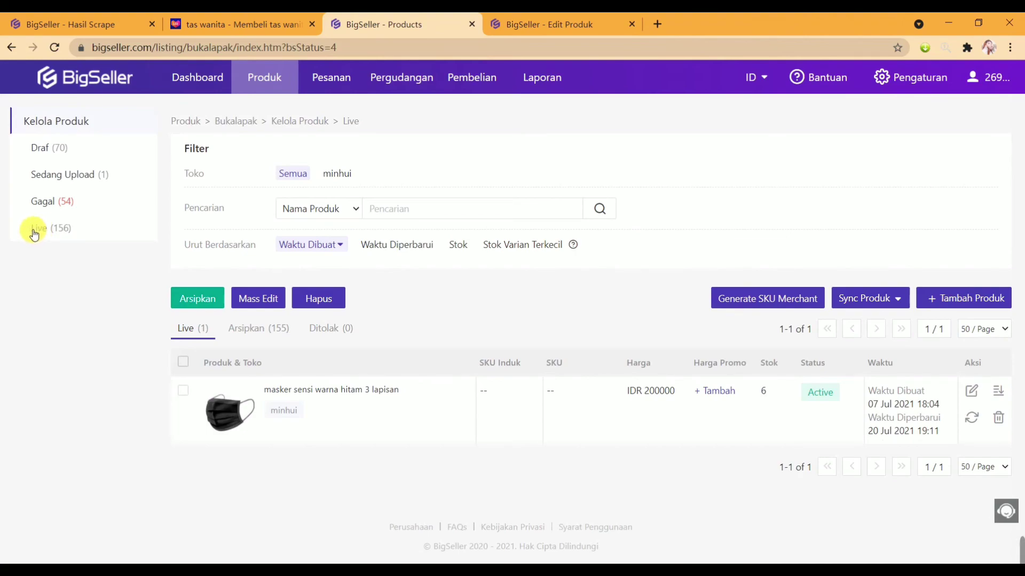
click(57, 210)
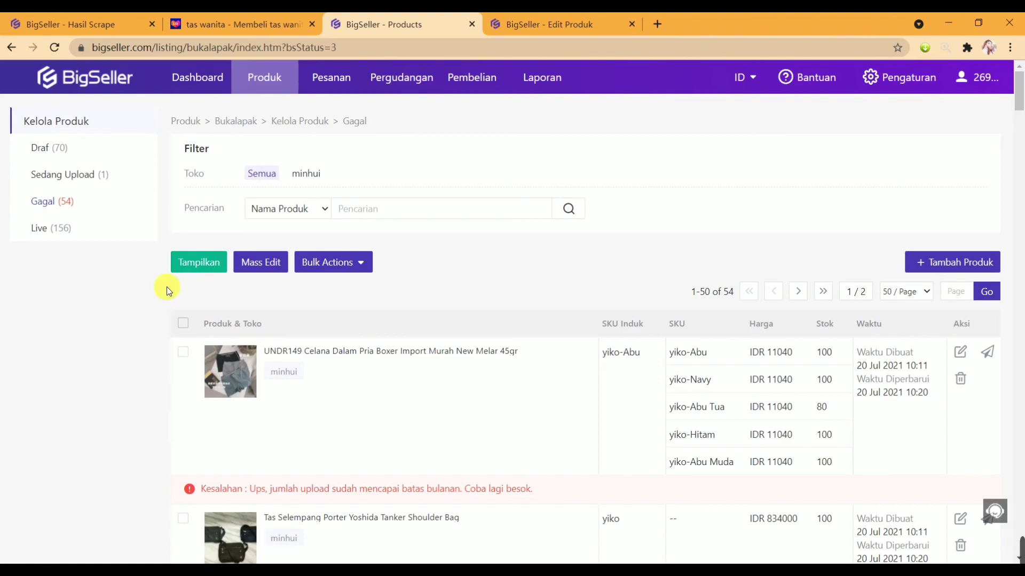
scroll(172, 380, down, 3)
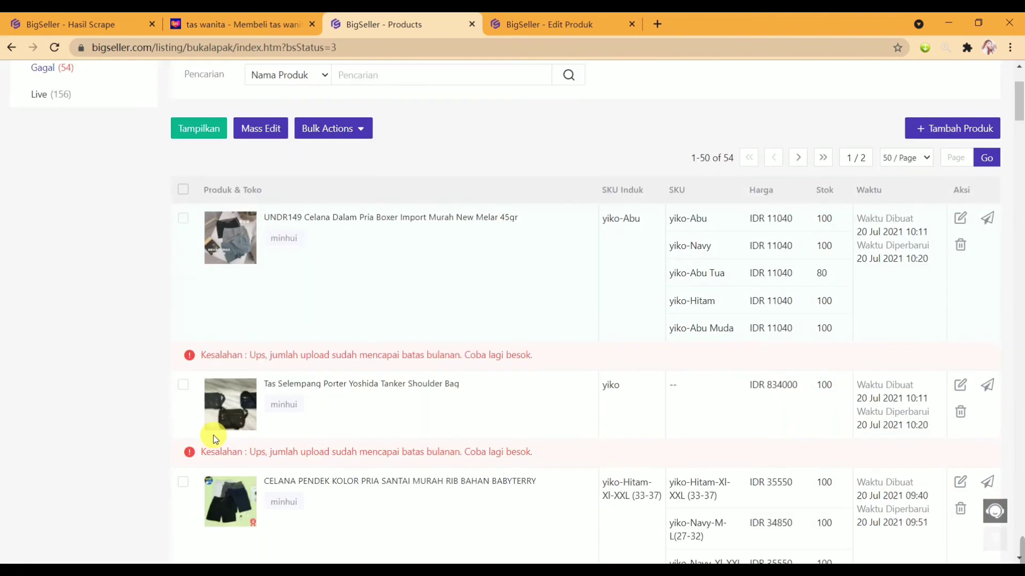
drag(201, 355, 261, 354)
mouse_move(205, 263)
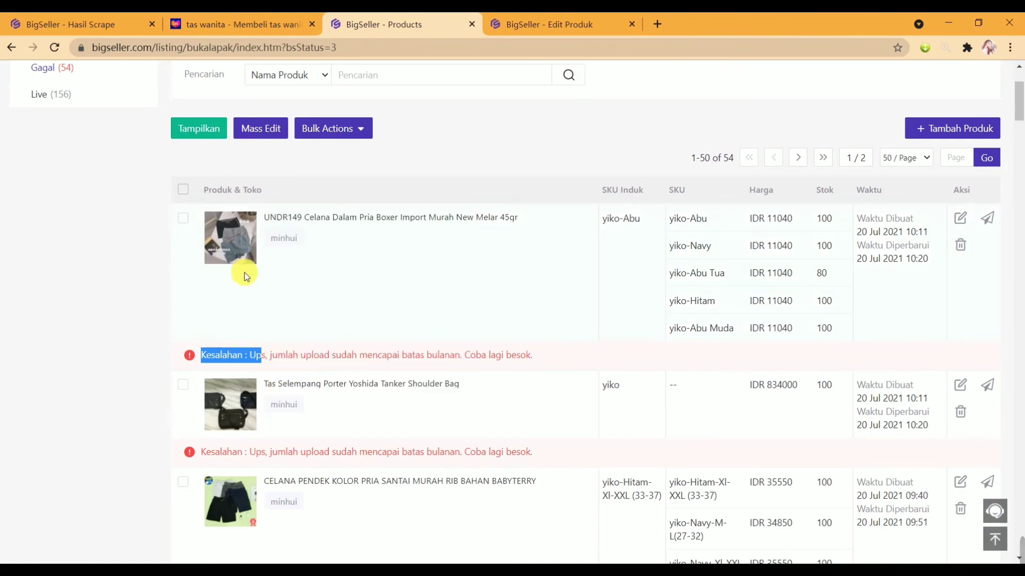
scroll(246, 280, up, 3)
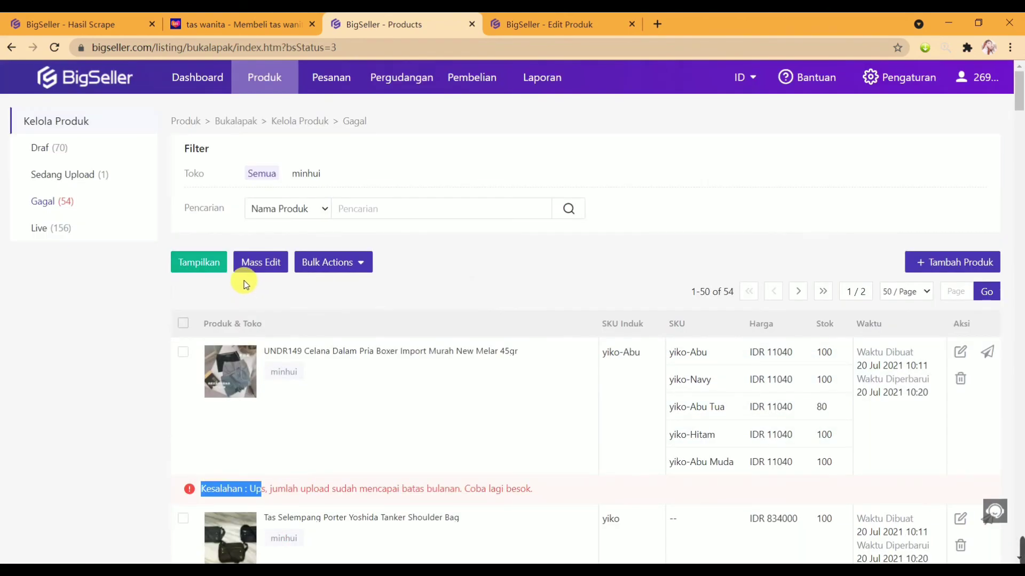